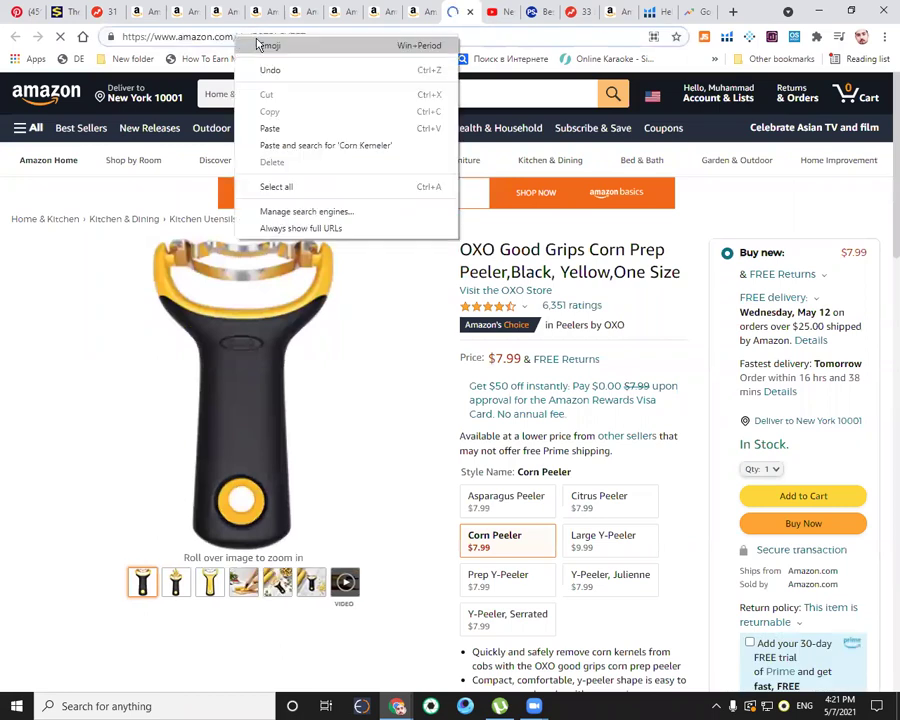
Step: Copy the OXO corn peeler's ASIN B07PLCYTFZ from its web address and enter it in the Cerebro product ASINs field
{"action": "key", "text": "Escape"}
{"action": "right_click", "coordinate": [298, 34]}
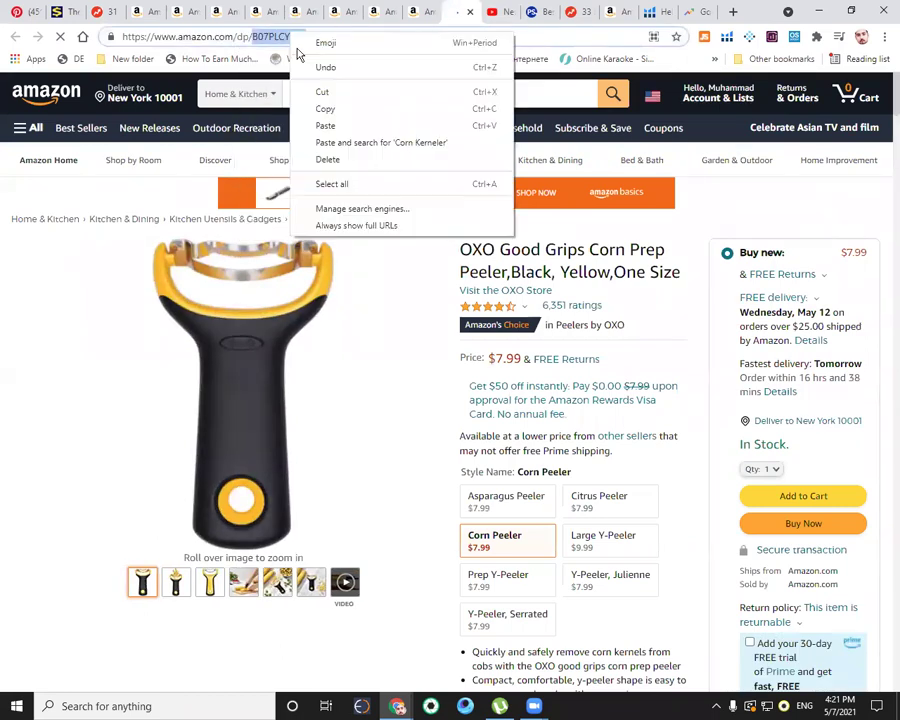
{"action": "left_click", "coordinate": [320, 108]}
{"action": "left_click", "coordinate": [418, 12]}
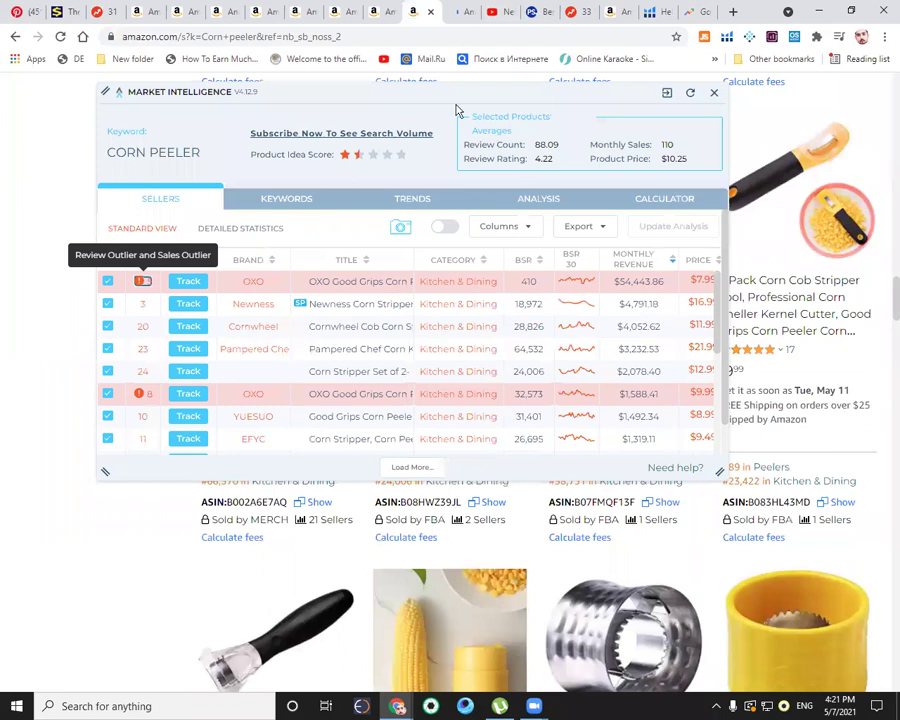
{"action": "left_click", "coordinate": [458, 12]}
{"action": "left_click", "coordinate": [648, 12]}
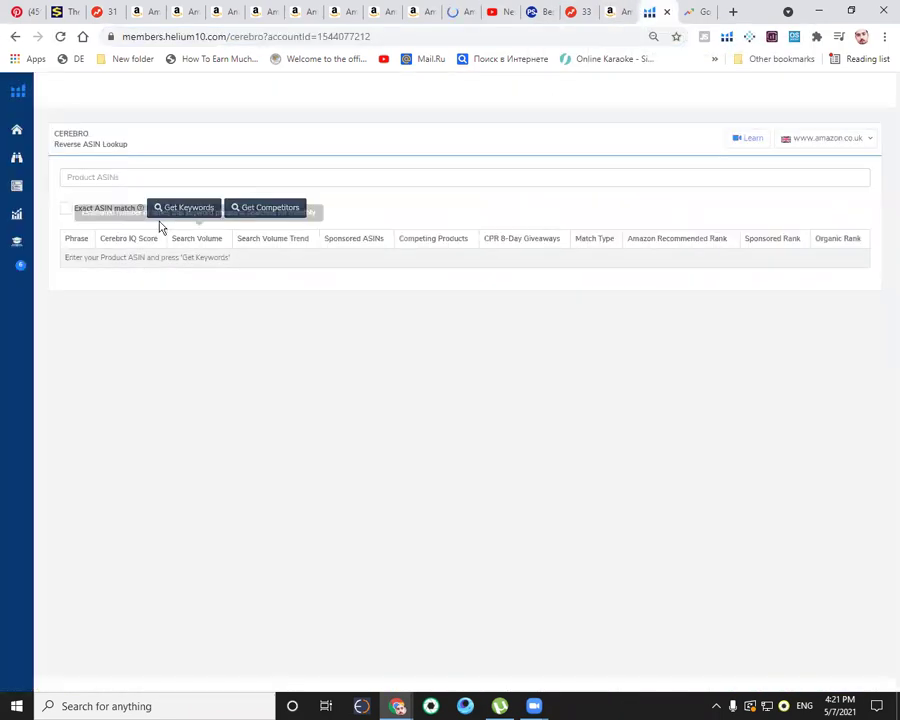
{"action": "right_click", "coordinate": [77, 178]}
{"action": "left_click", "coordinate": [110, 288]}
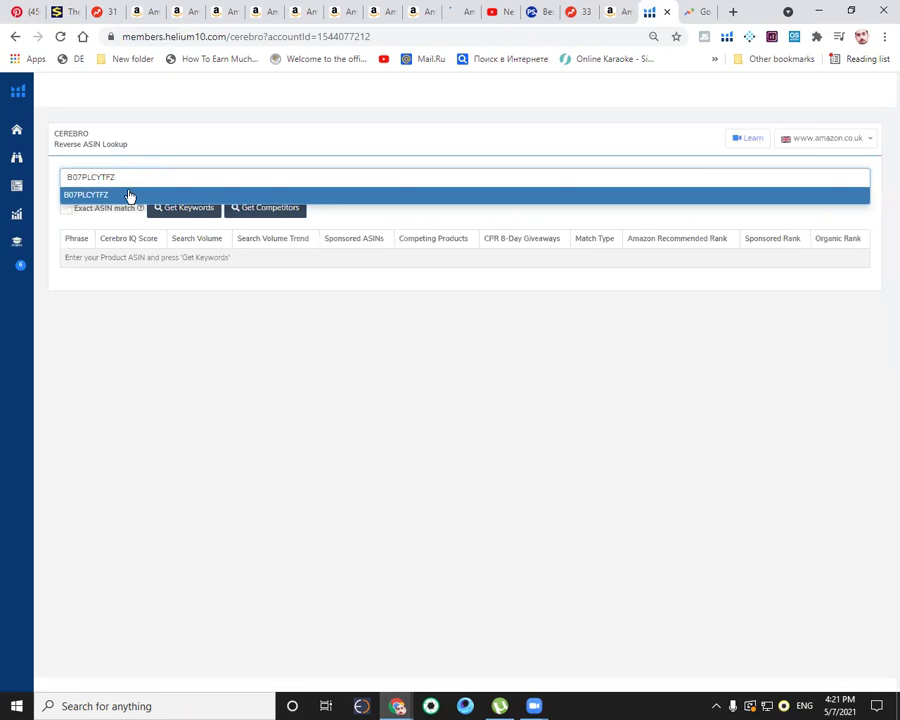
Step: Close the smart pressure cooker page and copy the SY2002 drying rack's ASIN B08264K36X from the Spiral Drying Rack results
{"action": "left_click", "coordinate": [142, 11]}
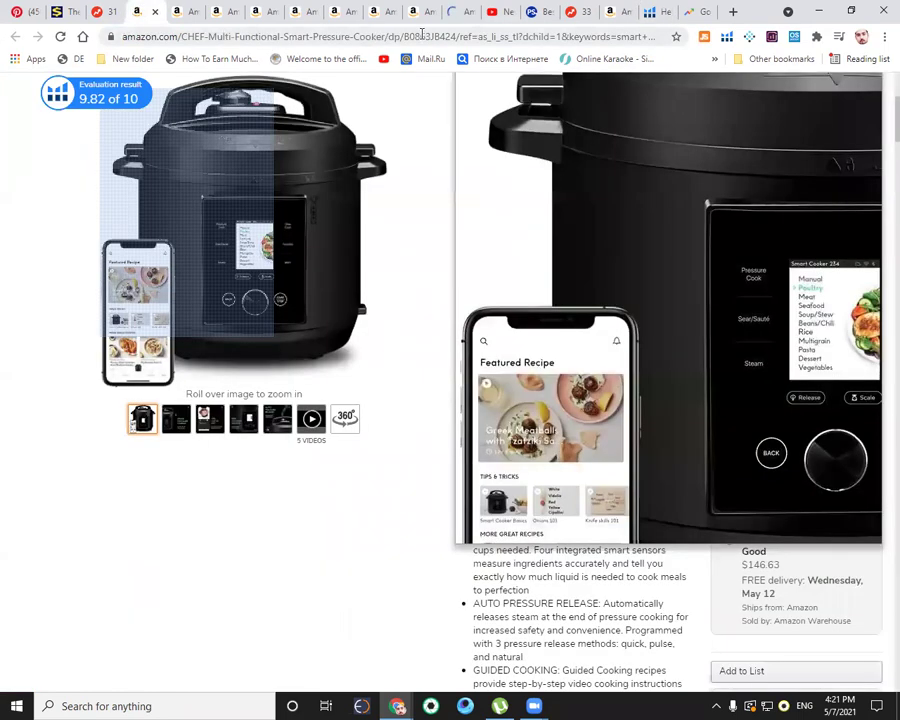
{"action": "left_click", "coordinate": [155, 12]}
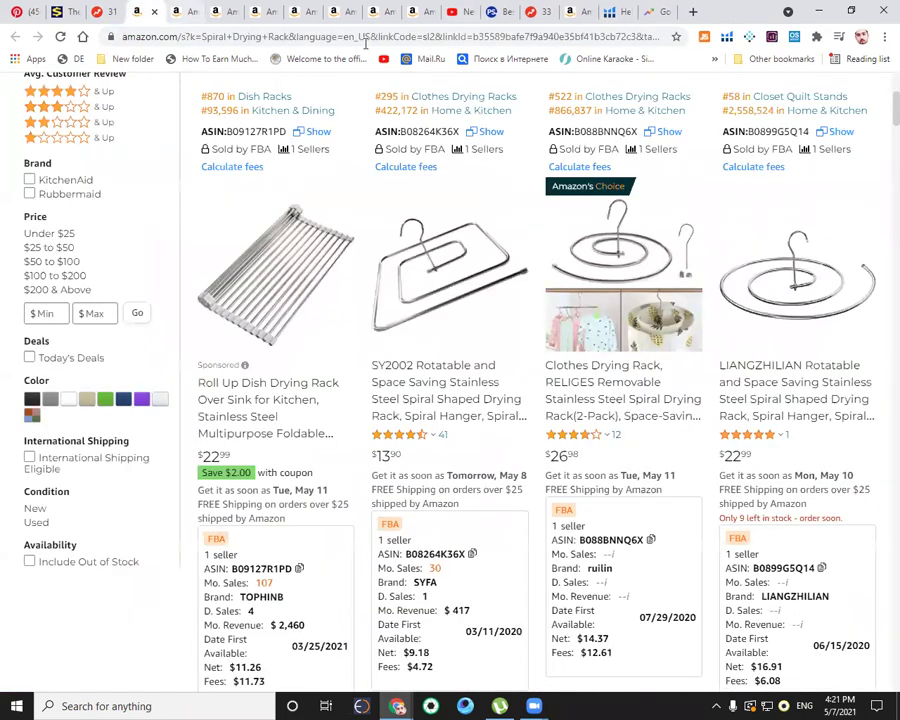
{"action": "scroll", "coordinate": [450, 370], "scroll_direction": "down", "scroll_amount": 1}
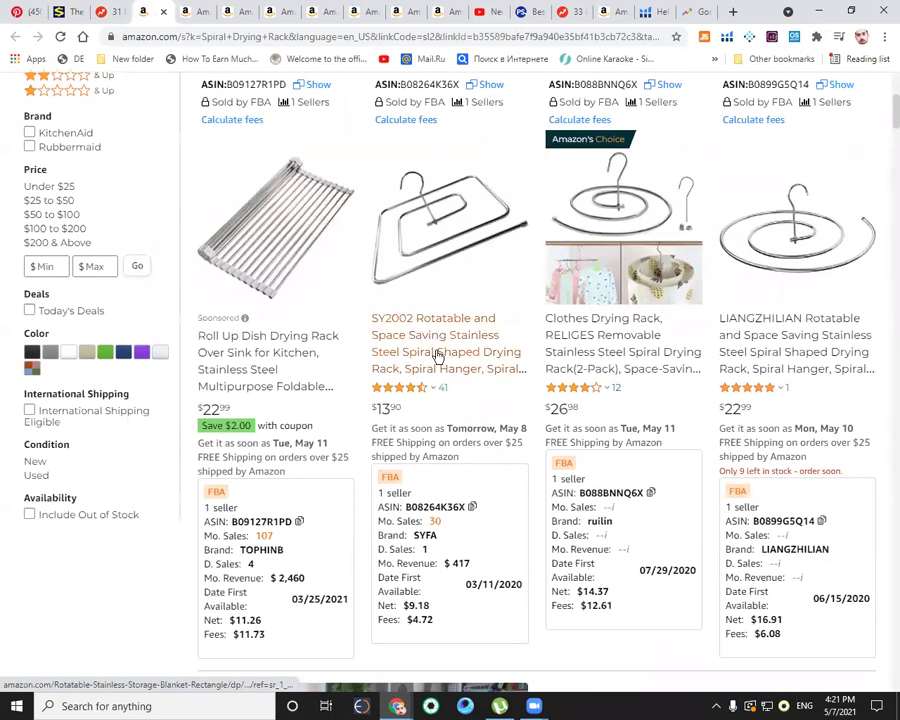
{"action": "scroll", "coordinate": [500, 400], "scroll_direction": "up", "scroll_amount": 2}
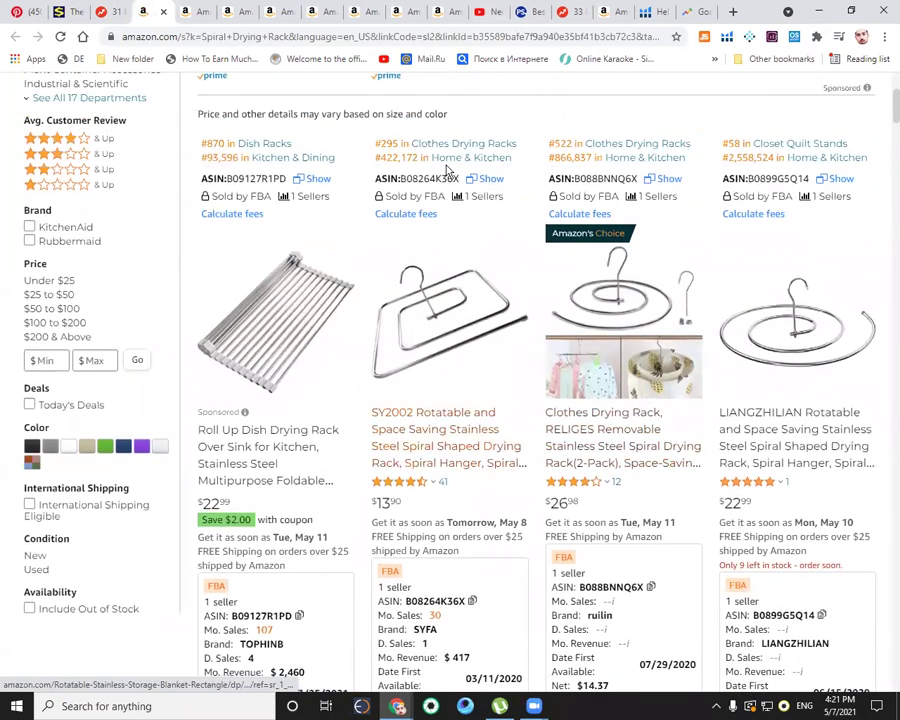
{"action": "double_click", "coordinate": [445, 179]}
{"action": "right_click", "coordinate": [460, 178]}
{"action": "left_click", "coordinate": [480, 184]}
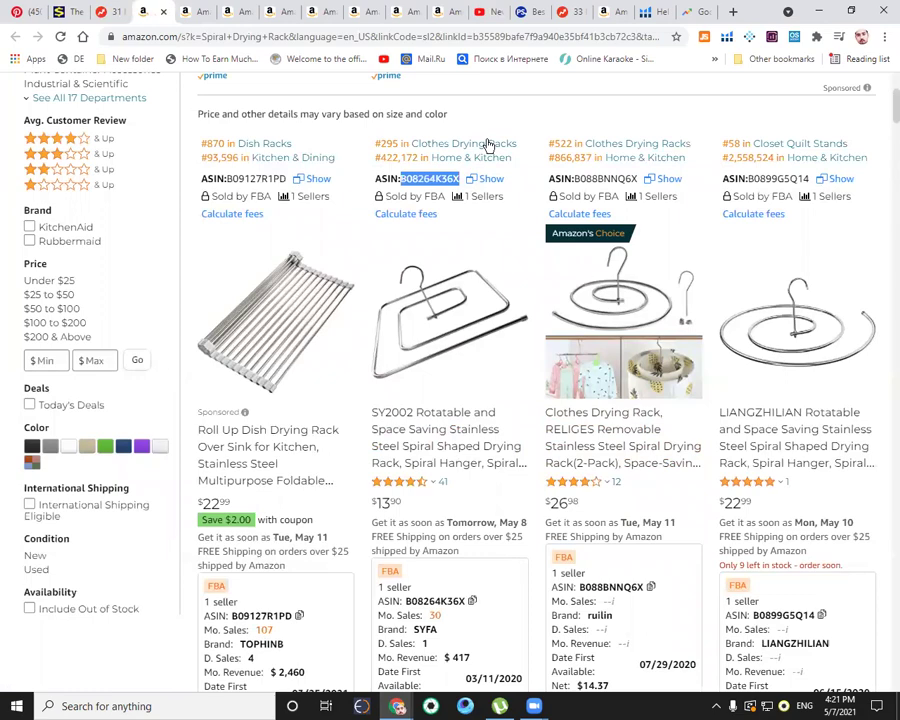
Step: Add the copied ASIN B08264K36X to the Cerebro reverse ASIN lookup
{"action": "left_click", "coordinate": [603, 12]}
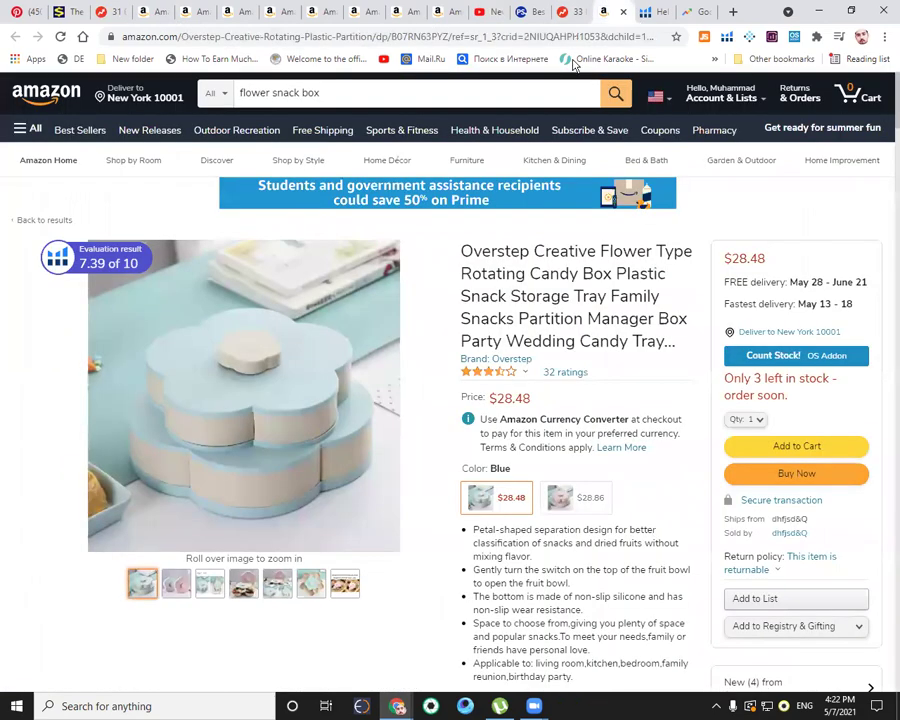
{"action": "left_click", "coordinate": [655, 12]}
{"action": "right_click", "coordinate": [171, 177]}
{"action": "left_click", "coordinate": [201, 279]}
{"action": "left_click", "coordinate": [201, 193]}
Step: Copy the windaze toilet plunger's ASIN B07VHB8JD9 from its product page and add it to the Cerebro lookup
{"action": "left_click", "coordinate": [145, 12]}
{"action": "left_click", "coordinate": [185, 13]}
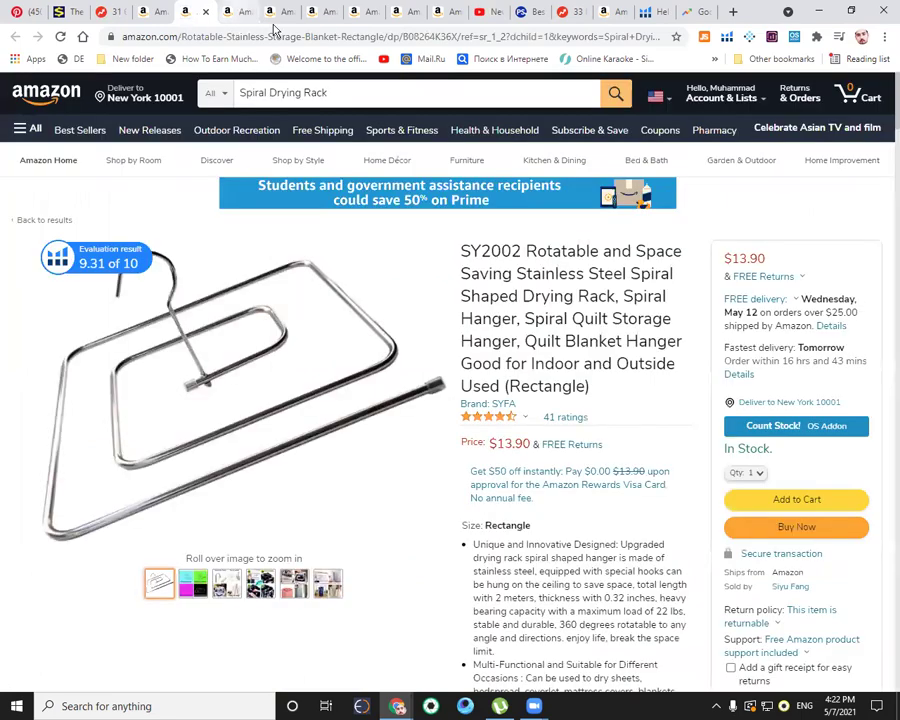
{"action": "key", "text": "ctrl+Tab"}
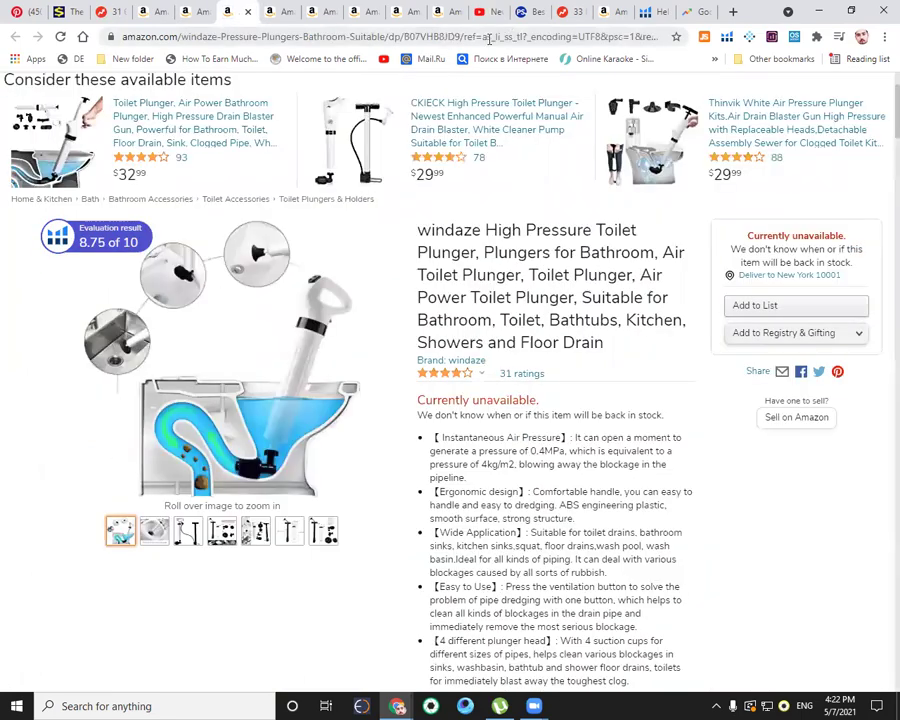
{"action": "left_click", "coordinate": [645, 12]}
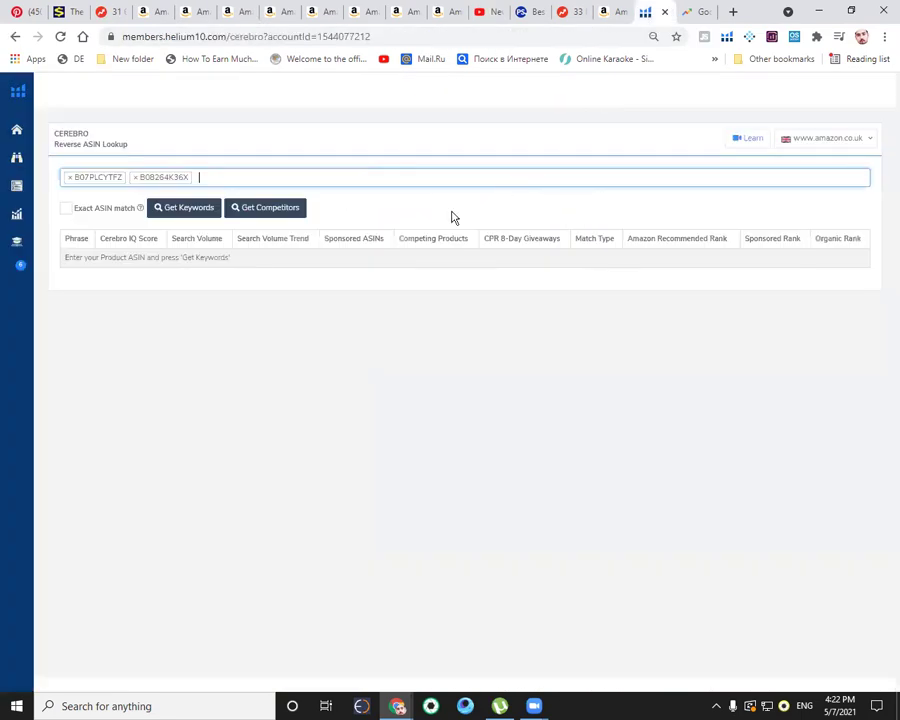
{"action": "right_click", "coordinate": [322, 187]}
{"action": "right_click", "coordinate": [314, 184]}
{"action": "left_click", "coordinate": [251, 177]}
{"action": "right_click", "coordinate": [251, 177]}
{"action": "left_click", "coordinate": [286, 284]}
{"action": "left_click", "coordinate": [253, 195]}
Step: Copy the 2 in 1 soup ladle's ASIN B07QM3W7J7 from its web address and add it to the Cerebro lookup
{"action": "left_click", "coordinate": [280, 12]}
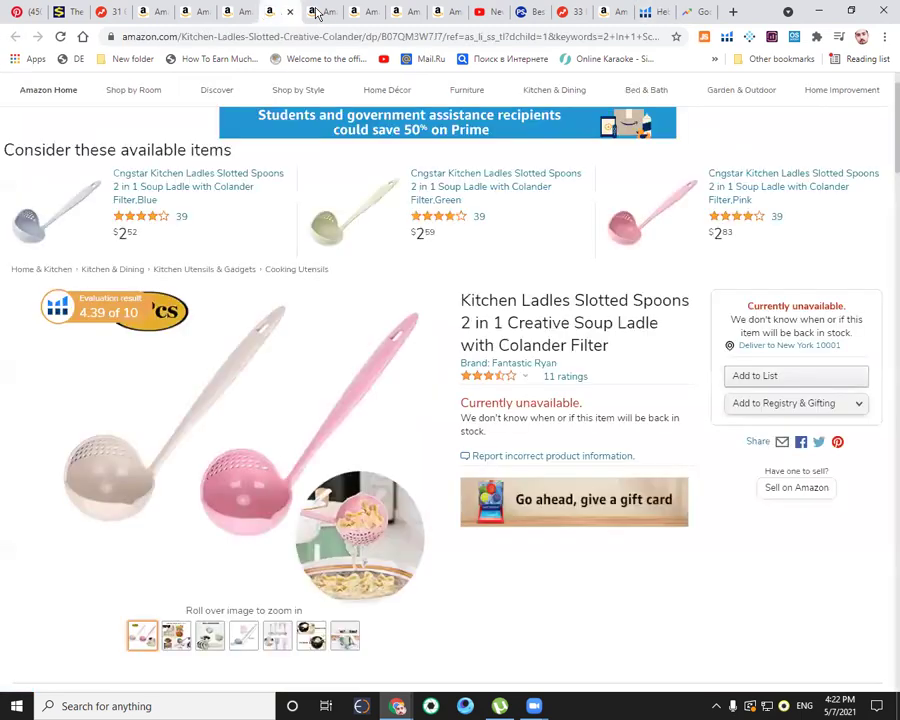
{"action": "double_click", "coordinate": [424, 36]}
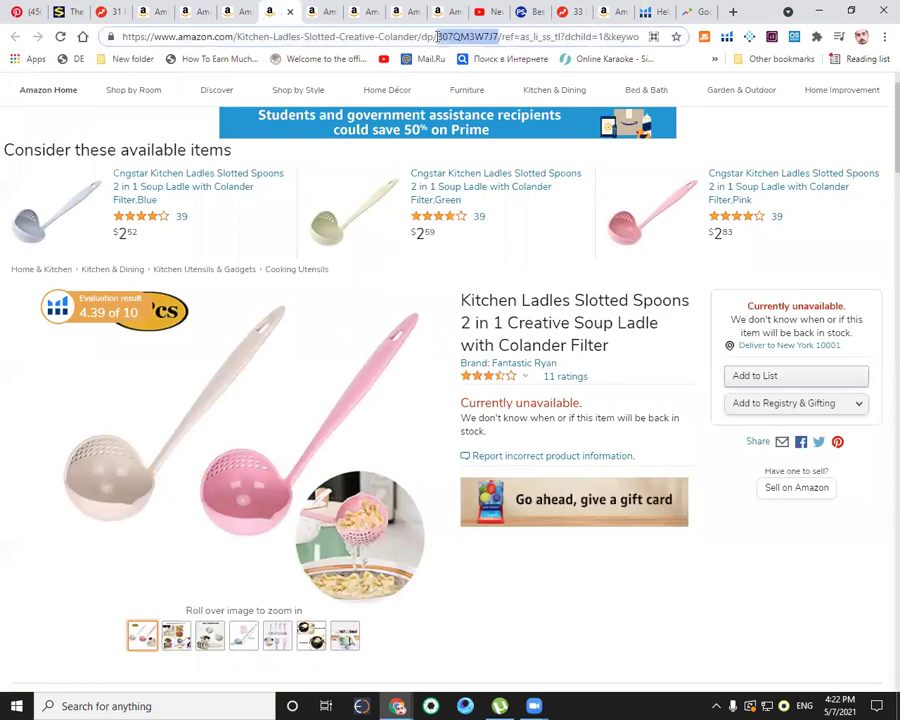
{"action": "right_click", "coordinate": [437, 37]}
{"action": "left_click", "coordinate": [471, 114]}
{"action": "left_click", "coordinate": [645, 12]}
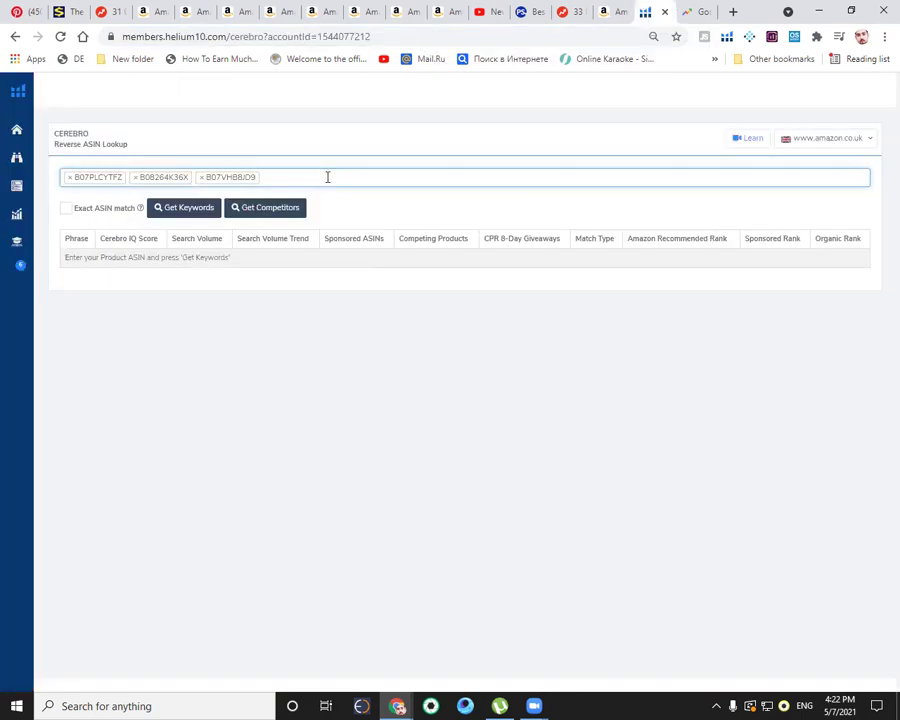
{"action": "right_click", "coordinate": [327, 176]}
{"action": "left_click", "coordinate": [346, 283]}
{"action": "left_click", "coordinate": [325, 195]}
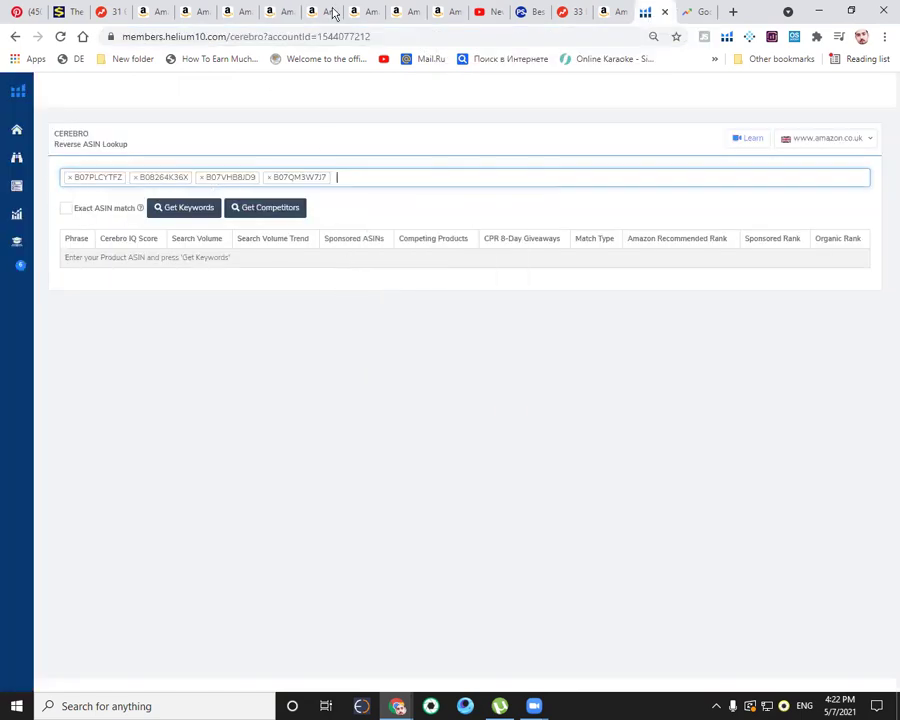
Step: Add ASIN B08D7ZZX3Q and the Fullstar vegetable chopper's ASIN B0764HS4SL from their product pages to the Cerebro lookup
{"action": "left_click", "coordinate": [333, 12]}
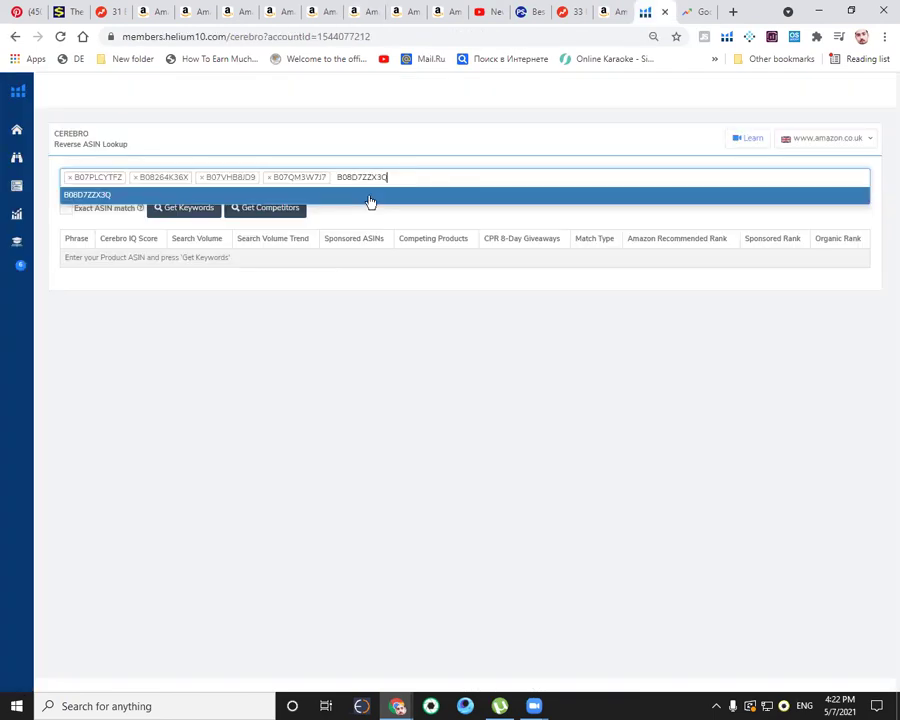
{"action": "left_click", "coordinate": [368, 198]}
{"action": "left_click", "coordinate": [450, 12]}
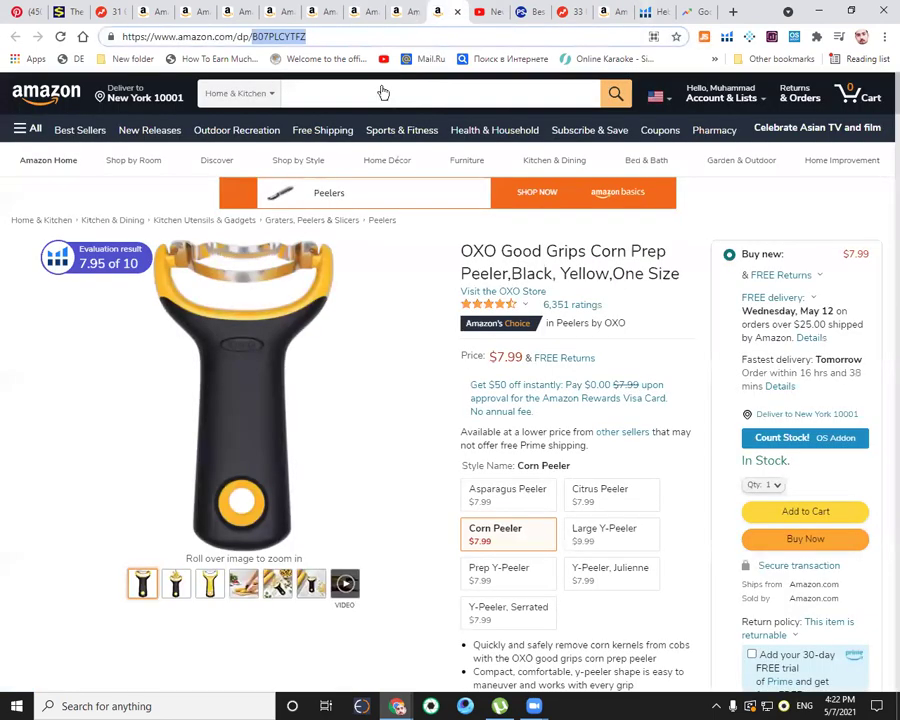
{"action": "left_click", "coordinate": [354, 12]}
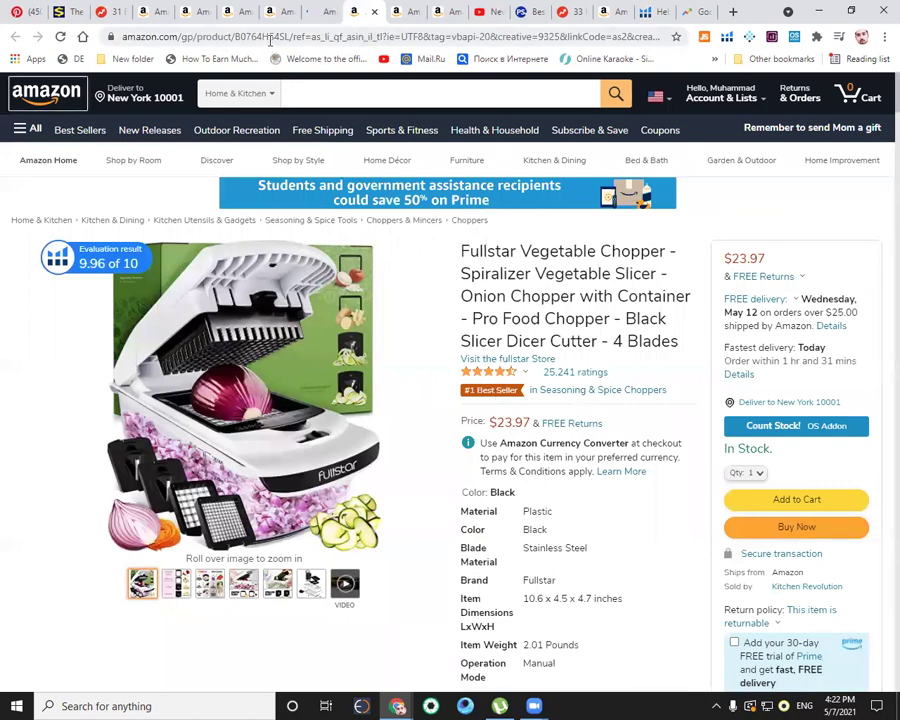
{"action": "double_click", "coordinate": [308, 40]}
{"action": "right_click", "coordinate": [308, 41]}
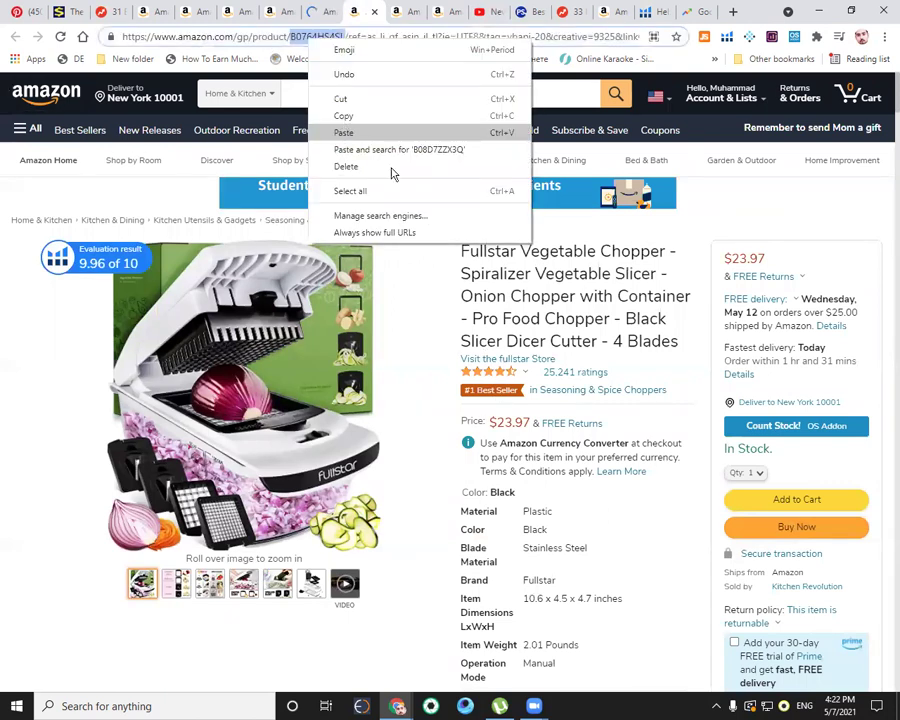
{"action": "left_click", "coordinate": [648, 12]}
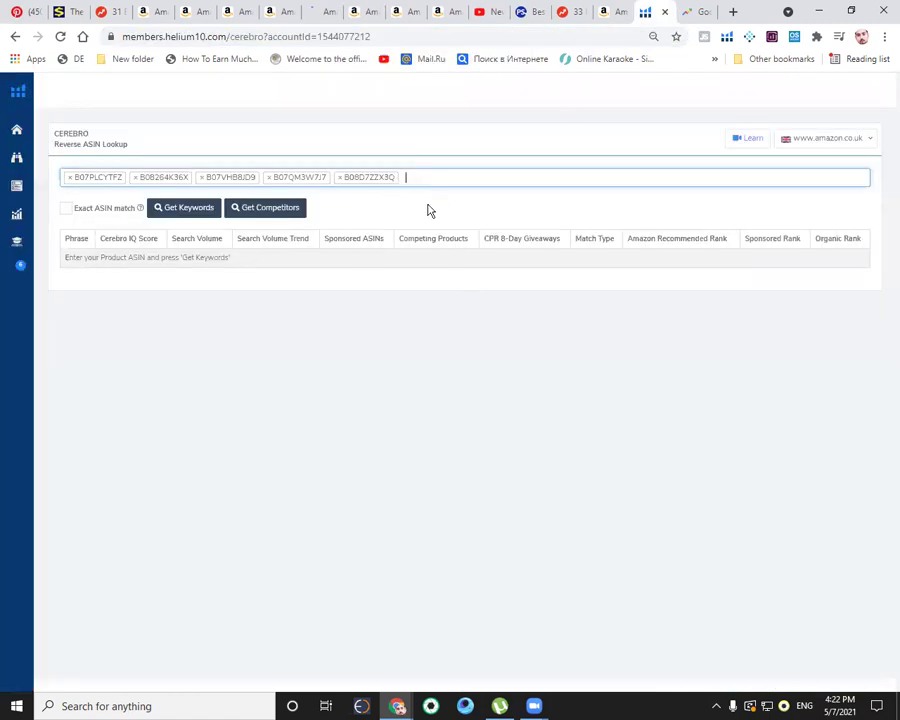
{"action": "key", "text": "ctrl+v"}
{"action": "key", "text": "Return"}
{"action": "left_click", "coordinate": [795, 142]}
{"action": "left_click", "coordinate": [801, 163]}
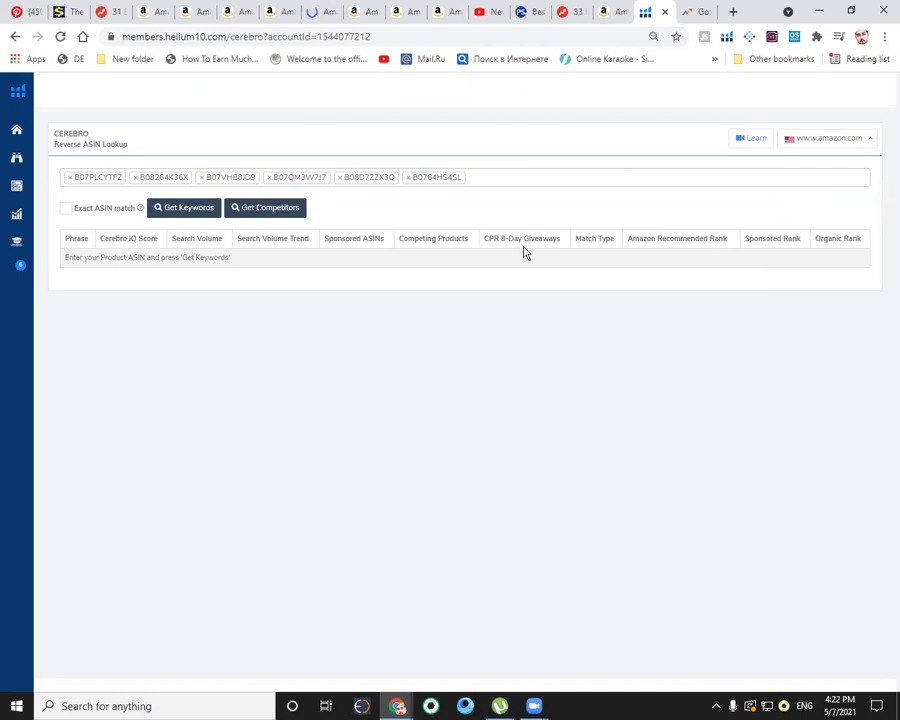
{"action": "left_click", "coordinate": [185, 210]}
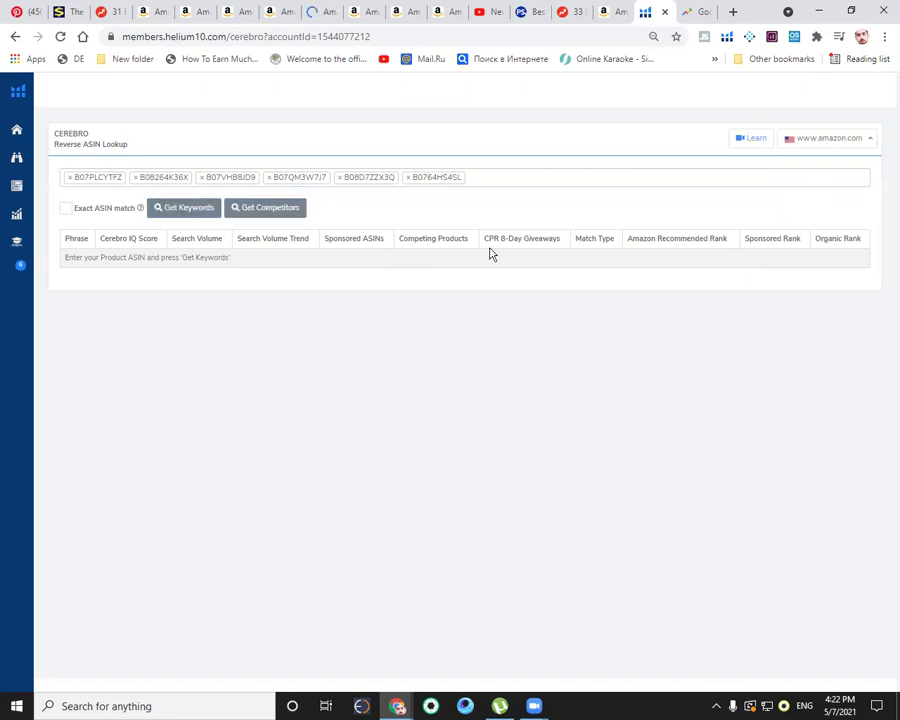
Step: Browse the Pinterest pins for cool kitchen gadgets inventions to look for product ideas
{"action": "mouse_move", "coordinate": [528, 236]}
{"action": "left_click", "coordinate": [143, 11]}
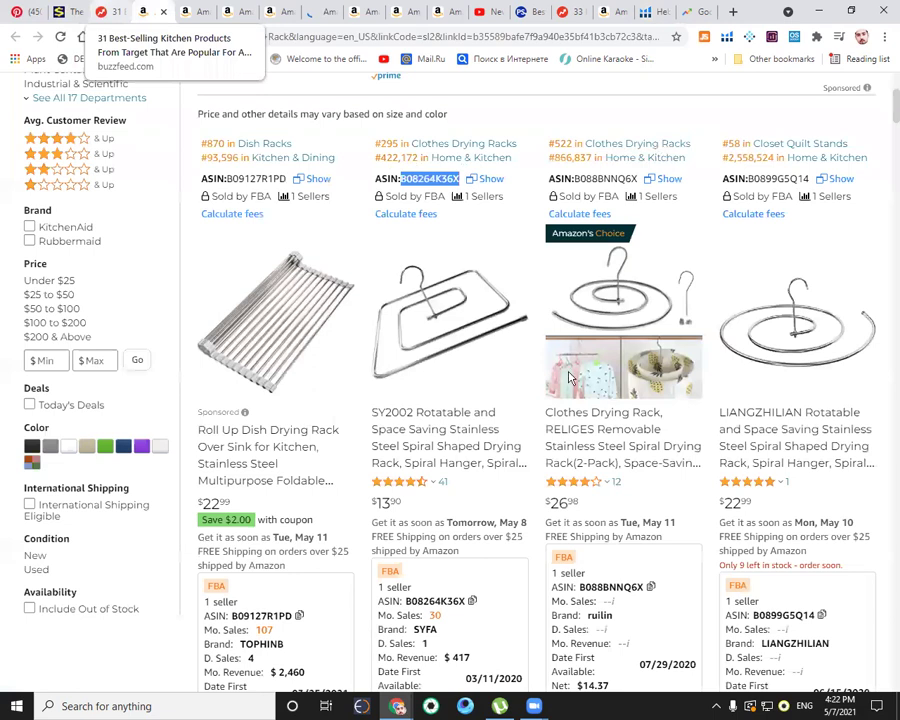
{"action": "key", "text": "ctrl+1"}
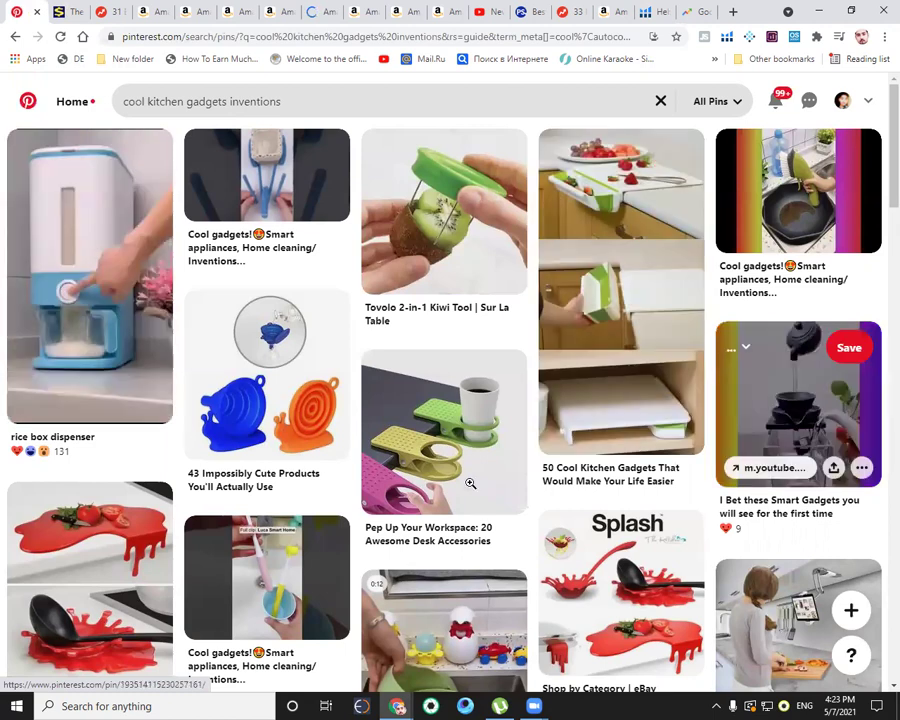
{"action": "scroll", "coordinate": [470, 483], "scroll_direction": "down", "scroll_amount": 1}
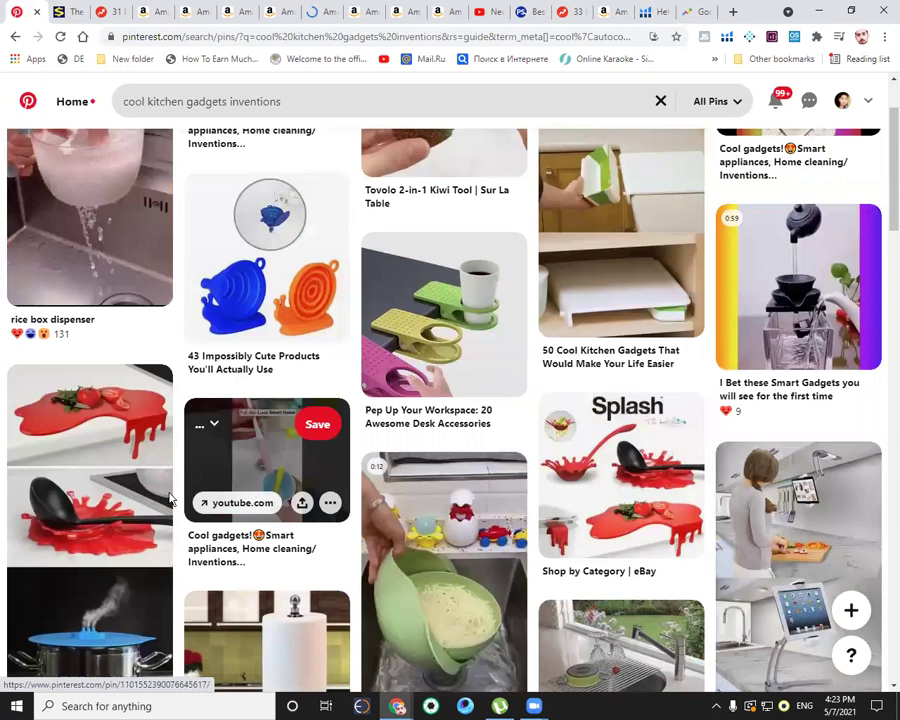
{"action": "scroll", "coordinate": [120, 350], "scroll_direction": "down", "scroll_amount": 2}
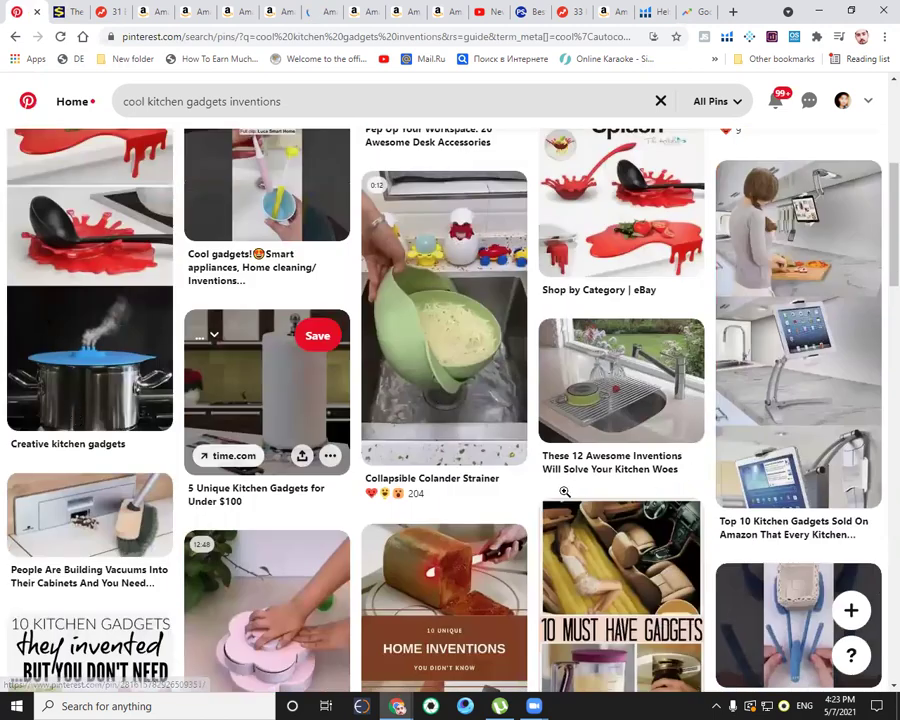
{"action": "scroll", "coordinate": [284, 440], "scroll_direction": "down", "scroll_amount": 5}
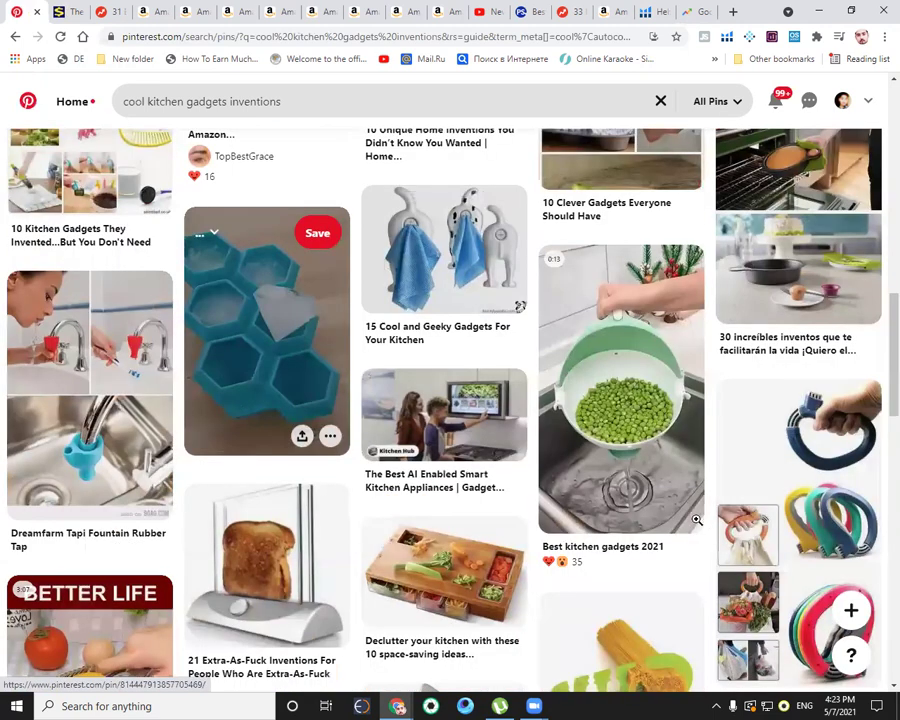
{"action": "scroll", "coordinate": [697, 520], "scroll_direction": "down", "scroll_amount": 1}
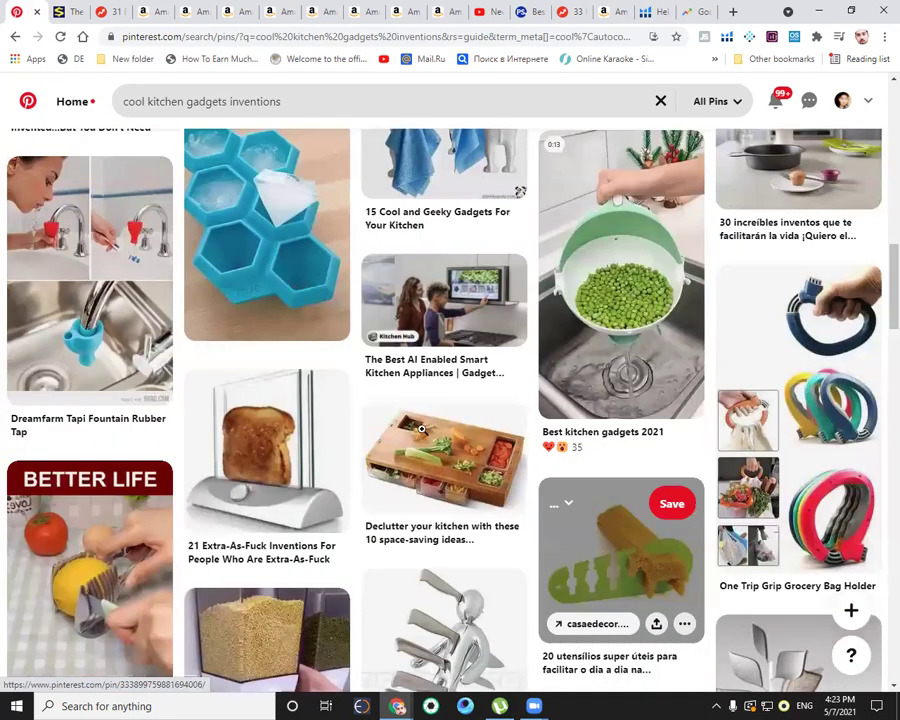
Step: Return to the Cerebro reverse ASIN lookup and reload the page
{"action": "key", "text": "ctrl+shift+Tab"}
{"action": "key", "text": "ctrl+shift+Tab"}
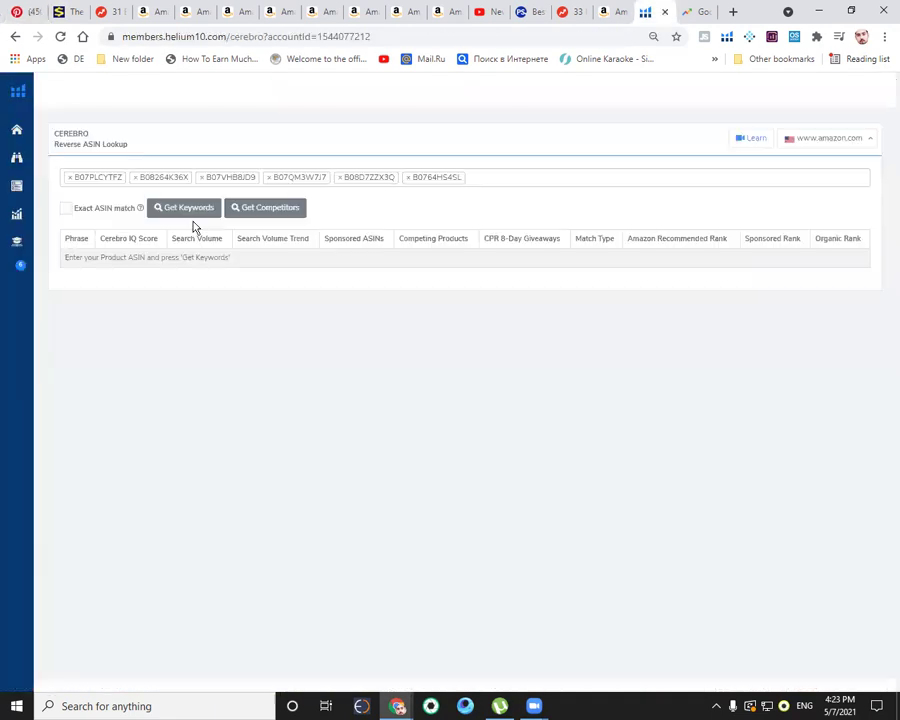
{"action": "left_click", "coordinate": [61, 44]}
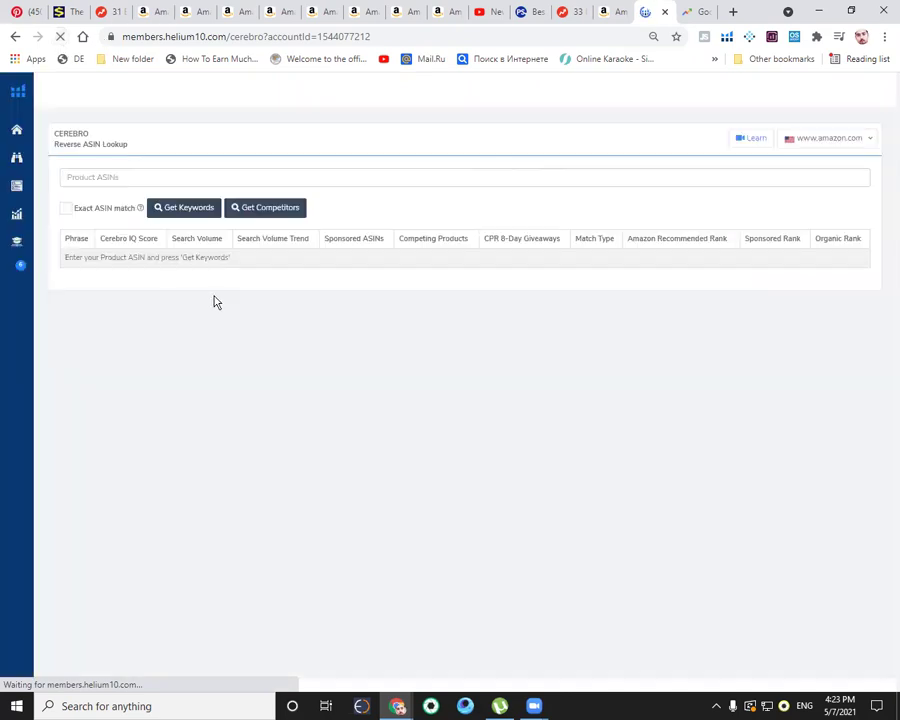
Step: Add the SY2002 spiral drying rack's ASIN B08264K36X from its Amazon product page to the Cerebro lookup
{"action": "left_click", "coordinate": [120, 182]}
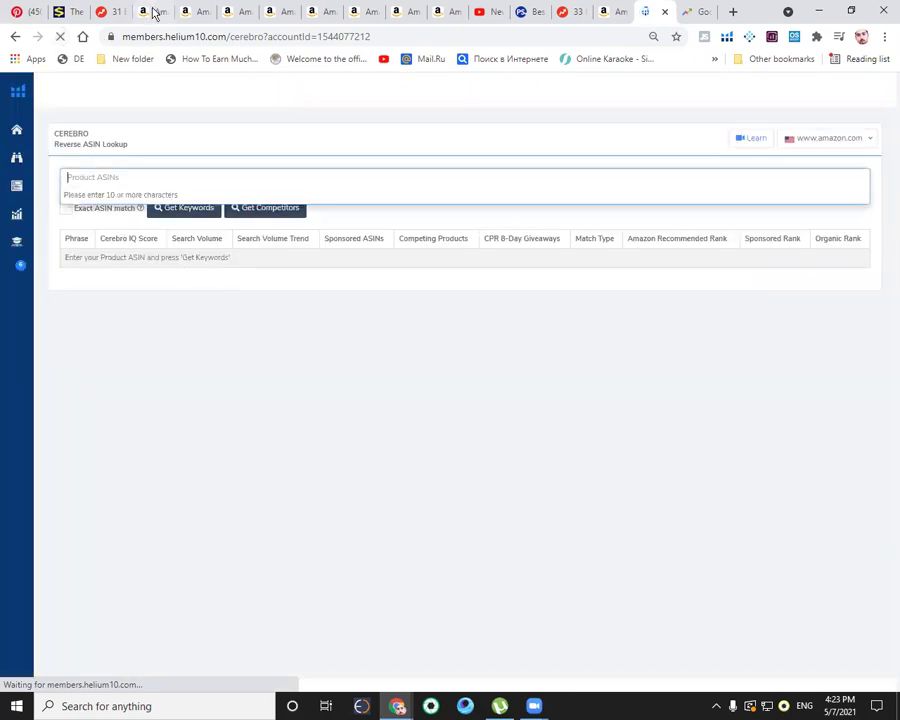
{"action": "left_click", "coordinate": [152, 11]}
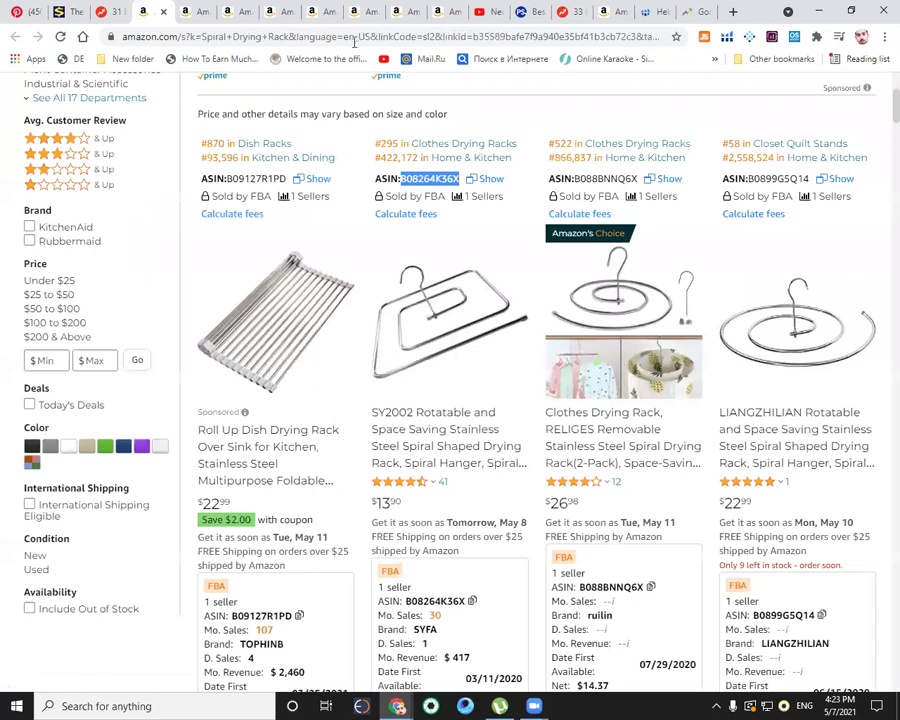
{"action": "key", "text": "ctrl+Tab"}
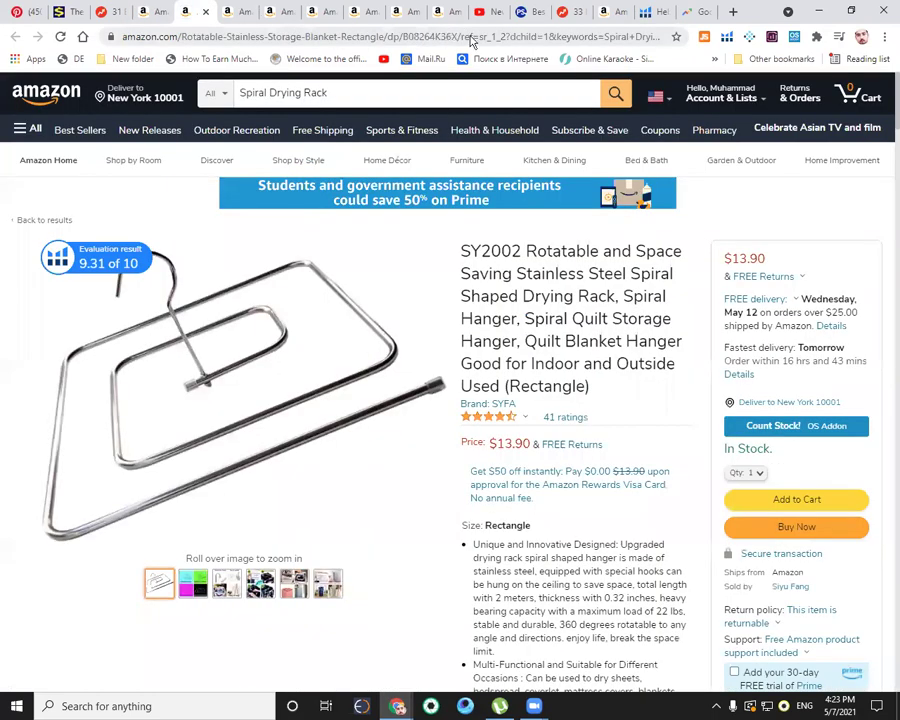
{"action": "double_click", "coordinate": [478, 36]}
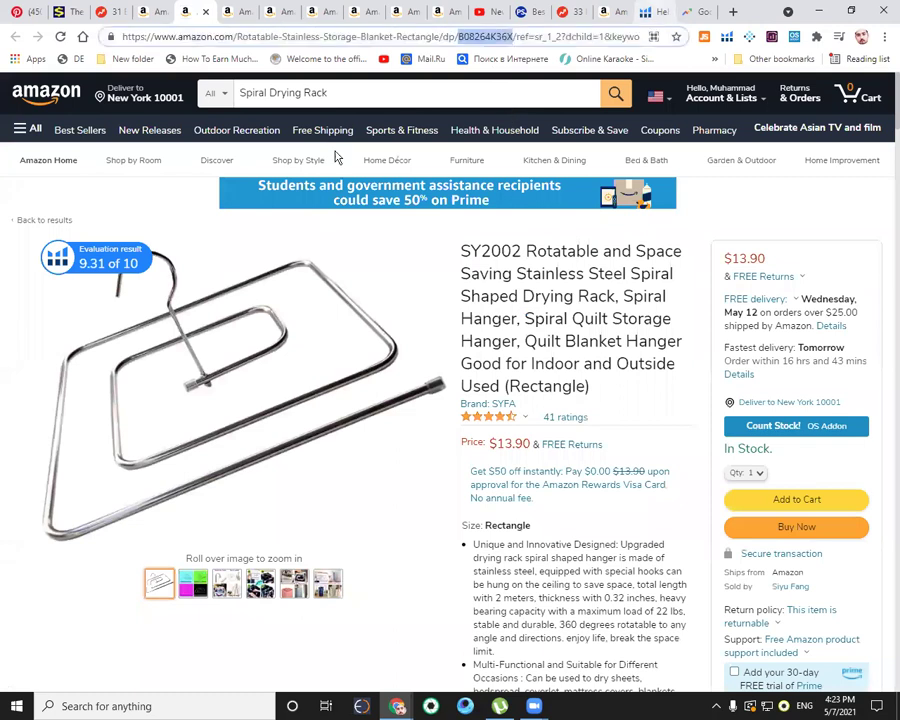
{"action": "key", "text": "ctrl+c"}
{"action": "key", "text": "ctrl+9"}
{"action": "right_click", "coordinate": [112, 177]}
{"action": "left_click", "coordinate": [157, 279]}
{"action": "key", "text": "Return"}
Step: Try to add the windaze toilet plunger's ASIN B07VHB8JD9 from its product page to the Cerebro lookup
{"action": "left_click", "coordinate": [258, 12]}
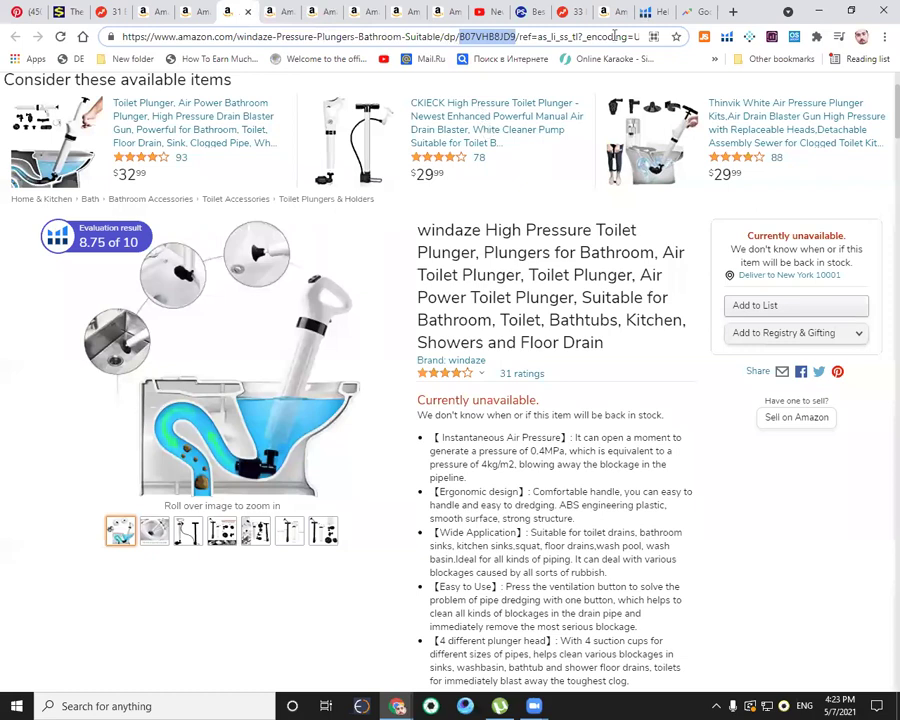
{"action": "right_click", "coordinate": [180, 180]}
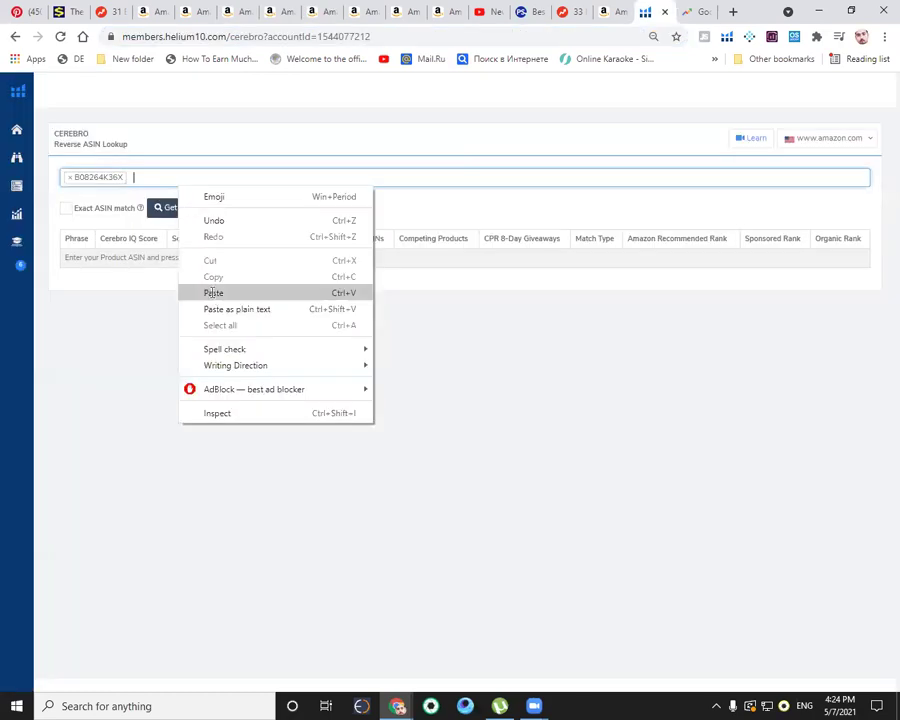
{"action": "left_click", "coordinate": [206, 290]}
{"action": "key", "text": "Return"}
Step: Add ASINs B07QM3W7J7, B0764HS4SL and B07PLCYTFZ from their product pages to the Cerebro lookup and request the keywords
{"action": "left_click", "coordinate": [184, 12]}
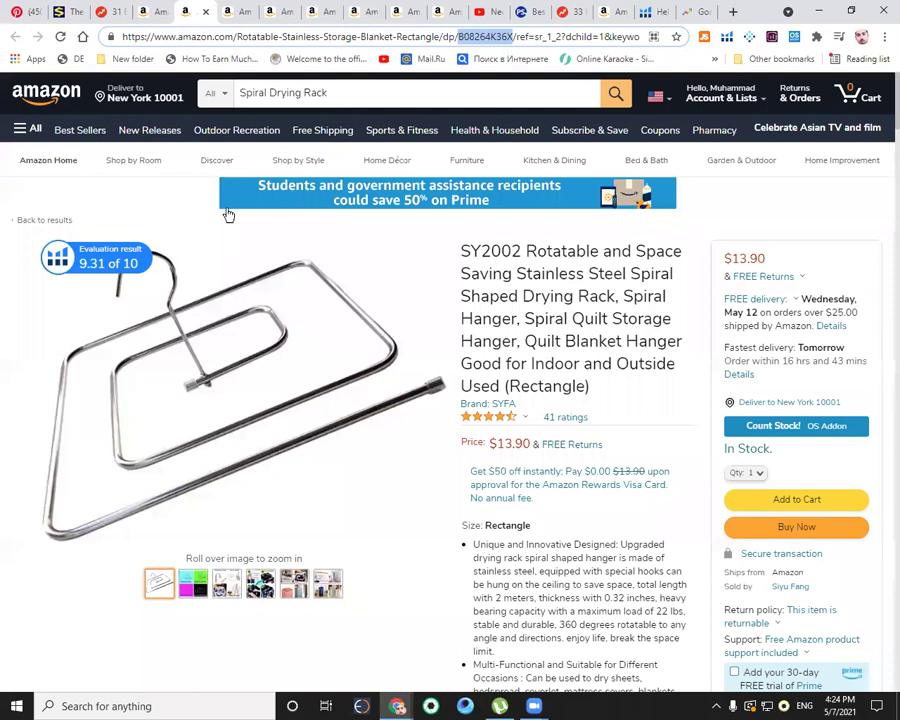
{"action": "left_click", "coordinate": [655, 12]}
{"action": "left_click", "coordinate": [437, 12]}
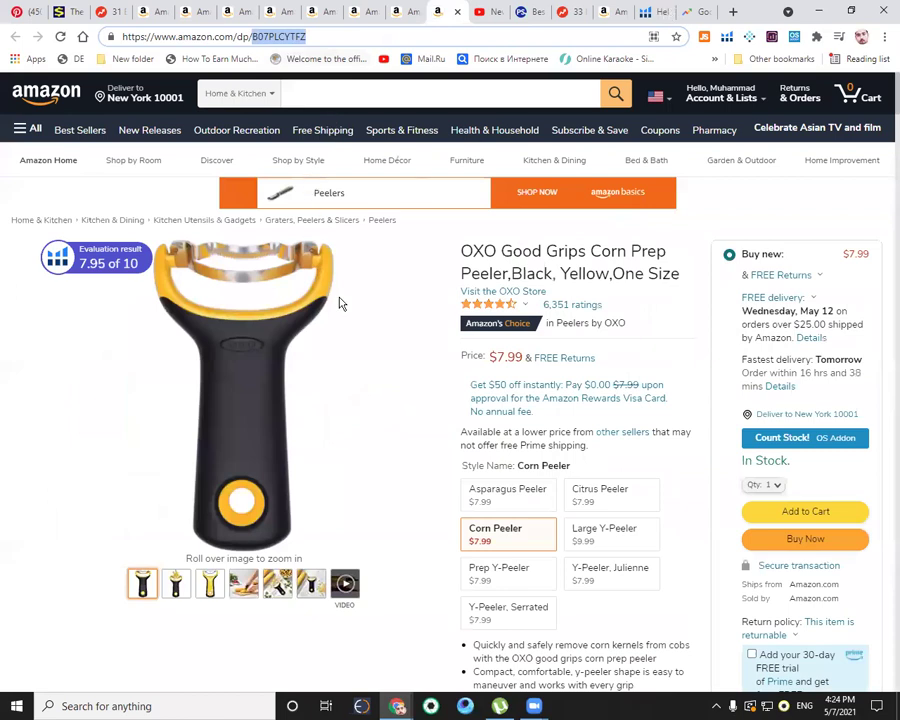
{"action": "left_click", "coordinate": [262, 12]}
{"action": "left_click", "coordinate": [152, 12]}
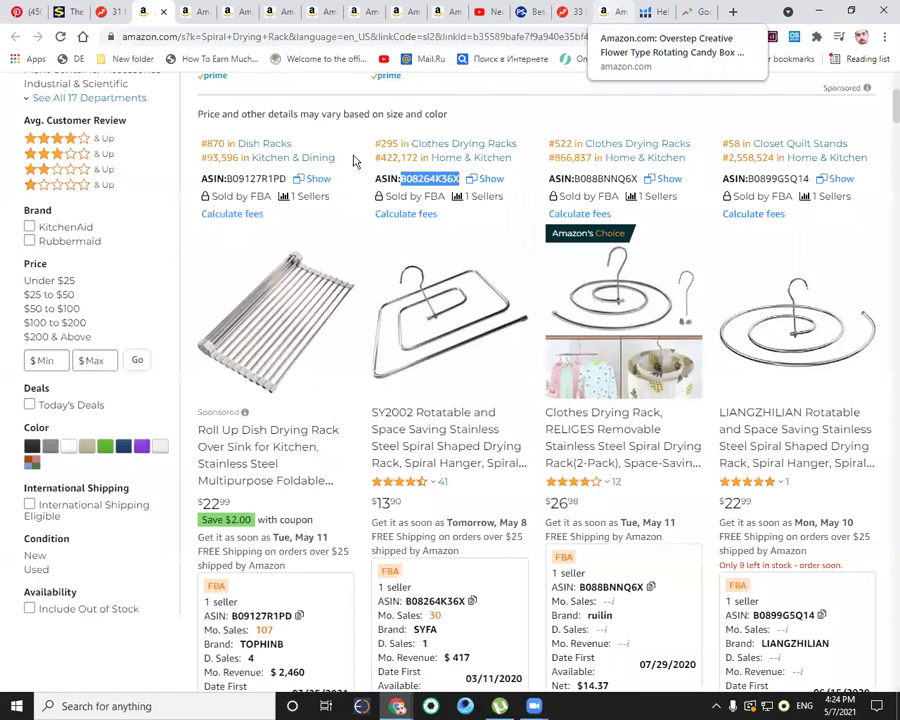
{"action": "key", "text": "ctrl+Tab"}
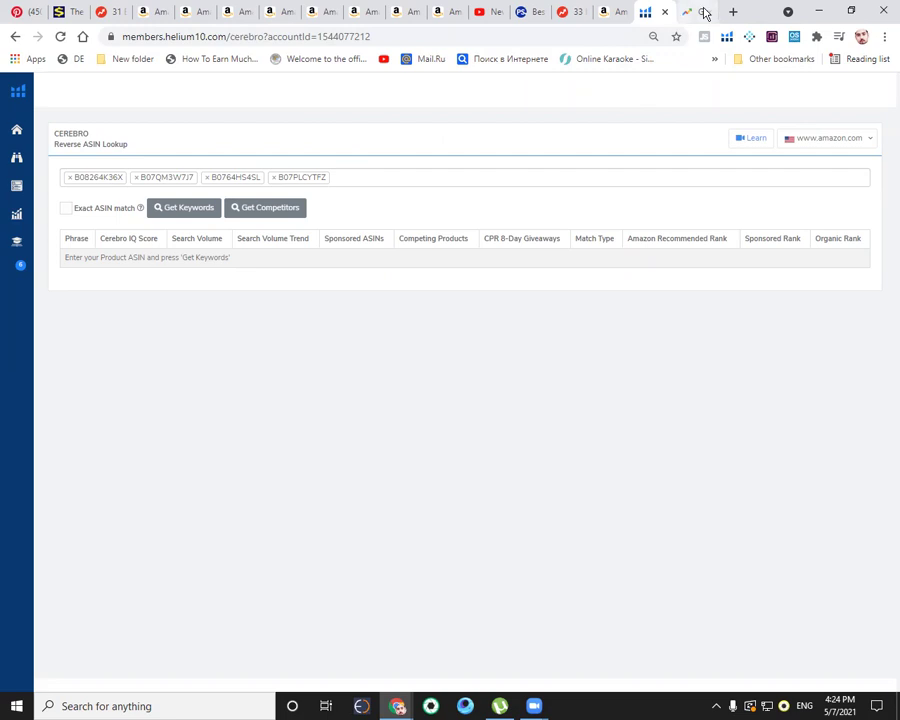
Step: Open the My FBA Tools membership page in a new tab and launch Helium10 Account 01 from the Helium10 full-access page
{"action": "left_click", "coordinate": [733, 12]}
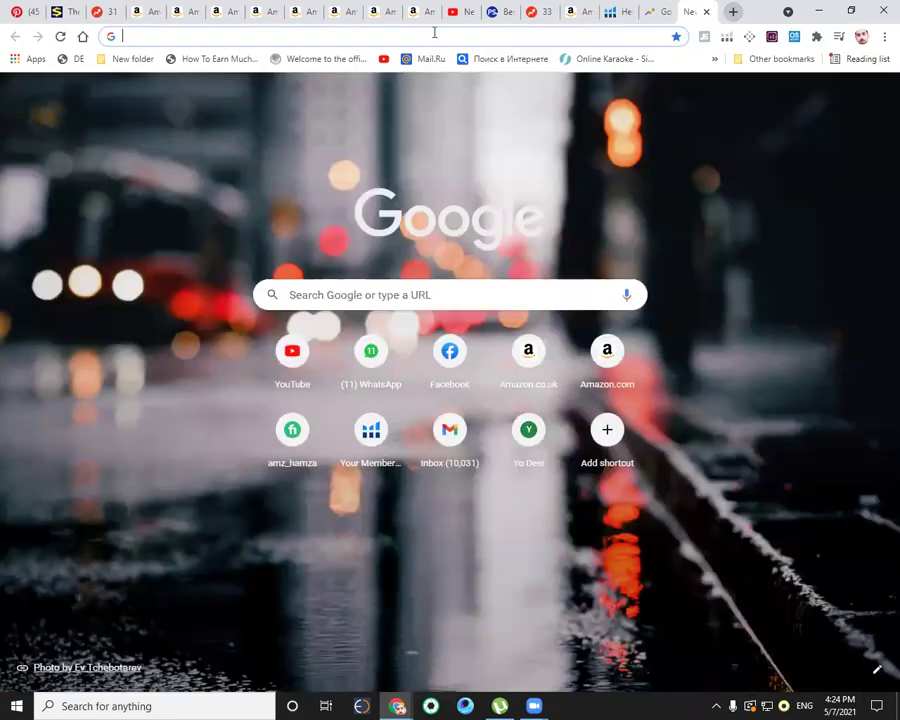
{"action": "type", "text": "m"}
{"action": "key", "text": "Right"}
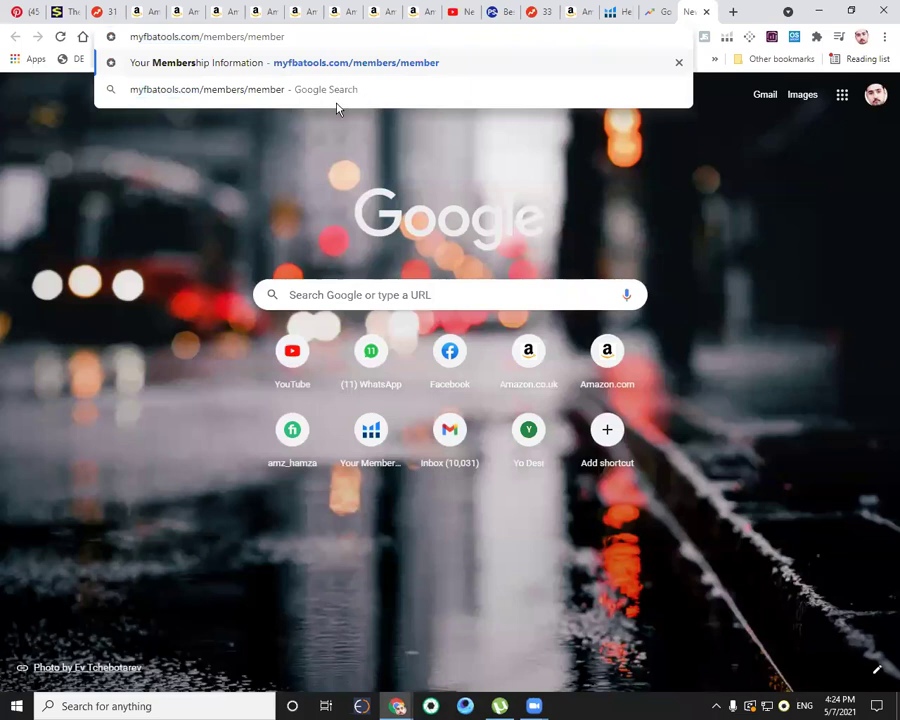
{"action": "left_click", "coordinate": [300, 64]}
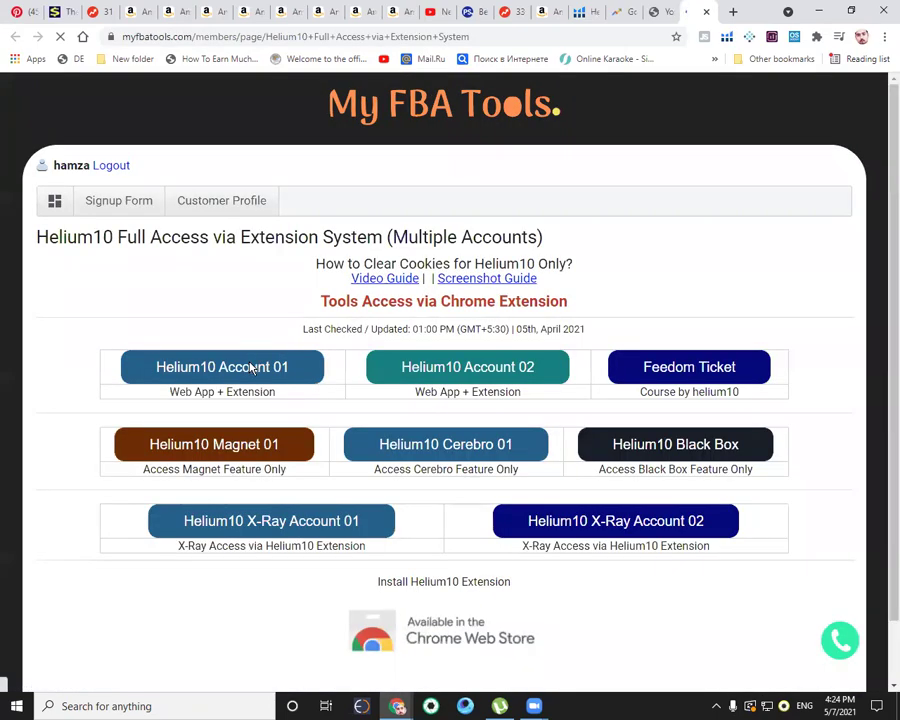
{"action": "left_click", "coordinate": [252, 369]}
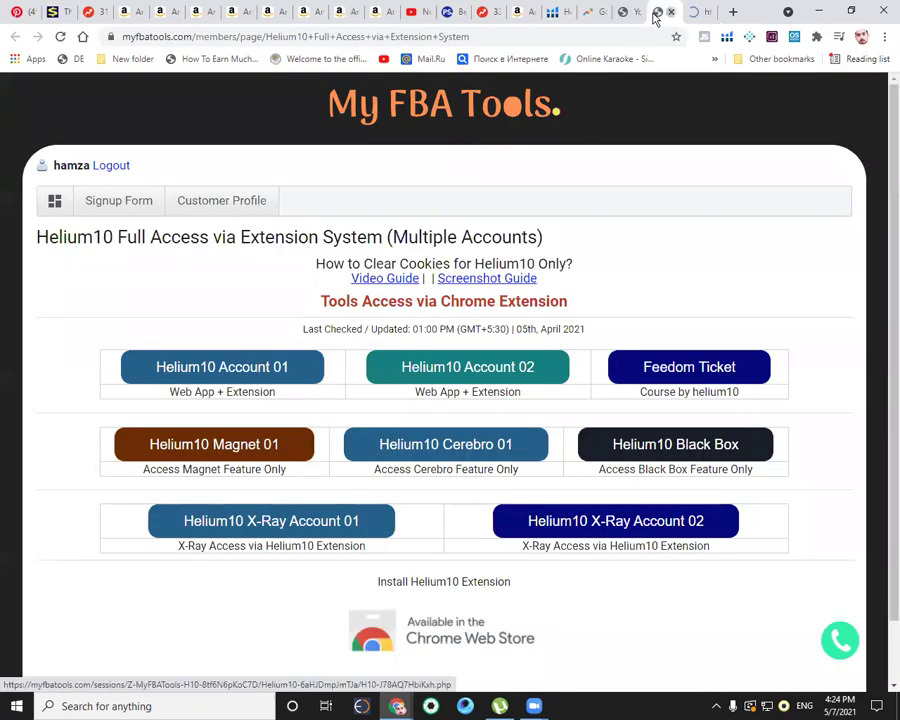
Step: Close the two My FBA Tools pages and the old Cerebro page, keeping the newly launched Helium 10 session open
{"action": "middle_click", "coordinate": [645, 20]}
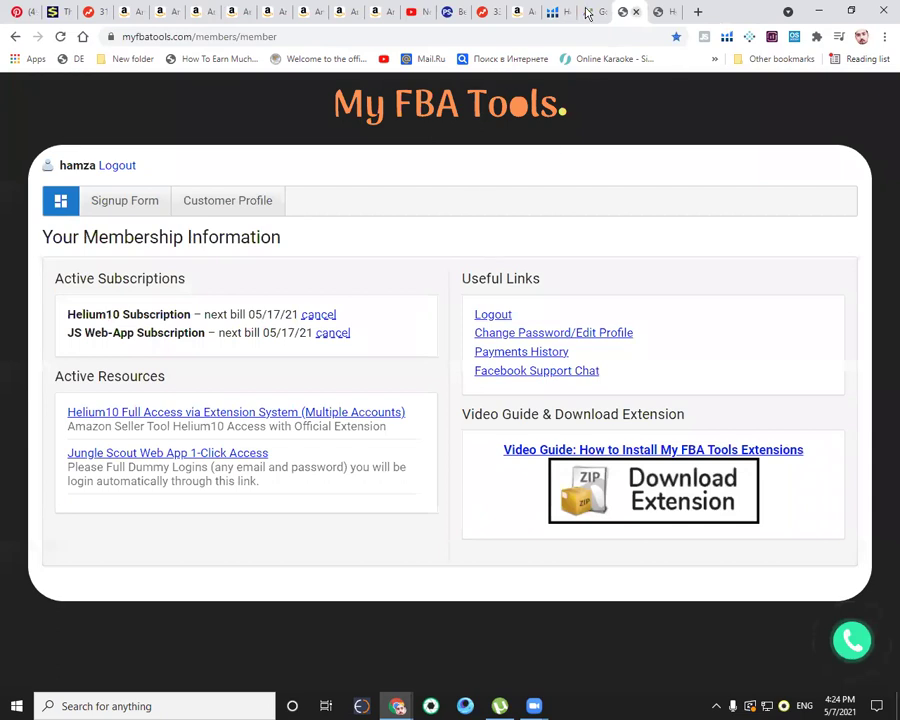
{"action": "left_click", "coordinate": [636, 11]}
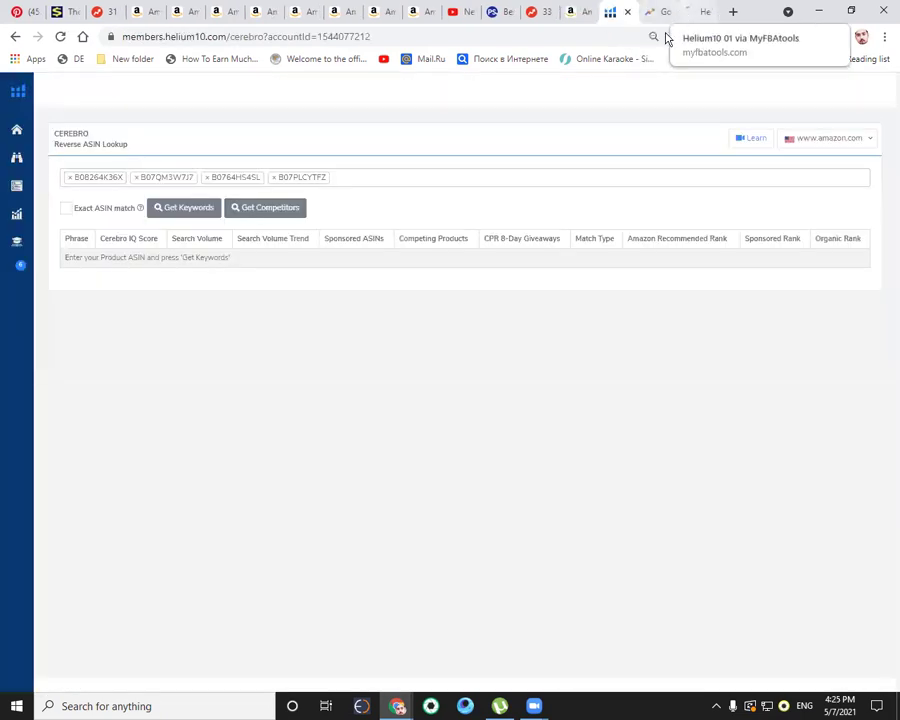
{"action": "left_click", "coordinate": [692, 11]}
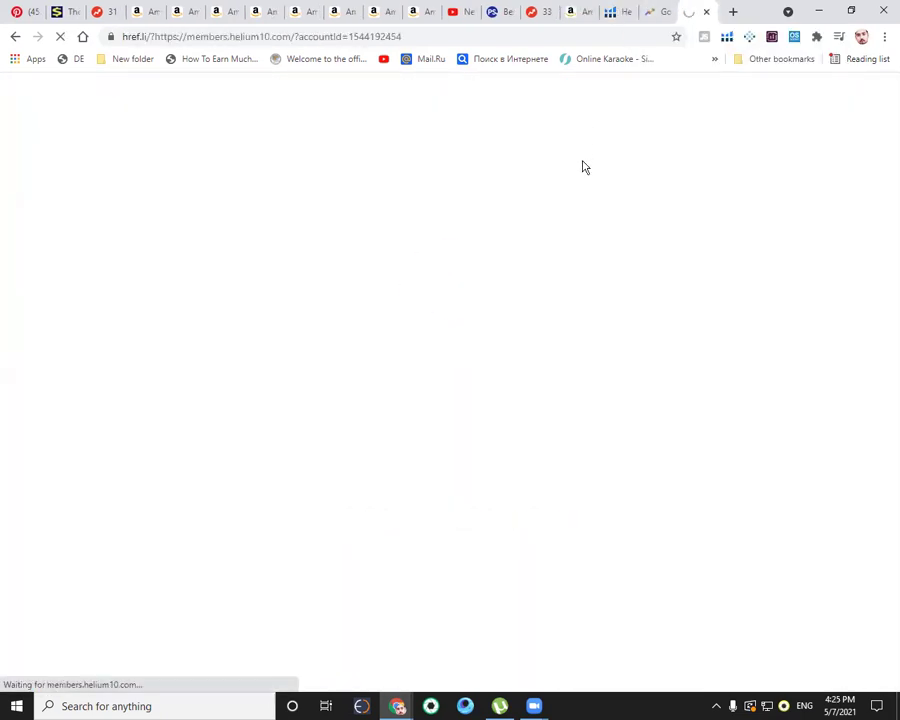
{"action": "left_click", "coordinate": [620, 14]}
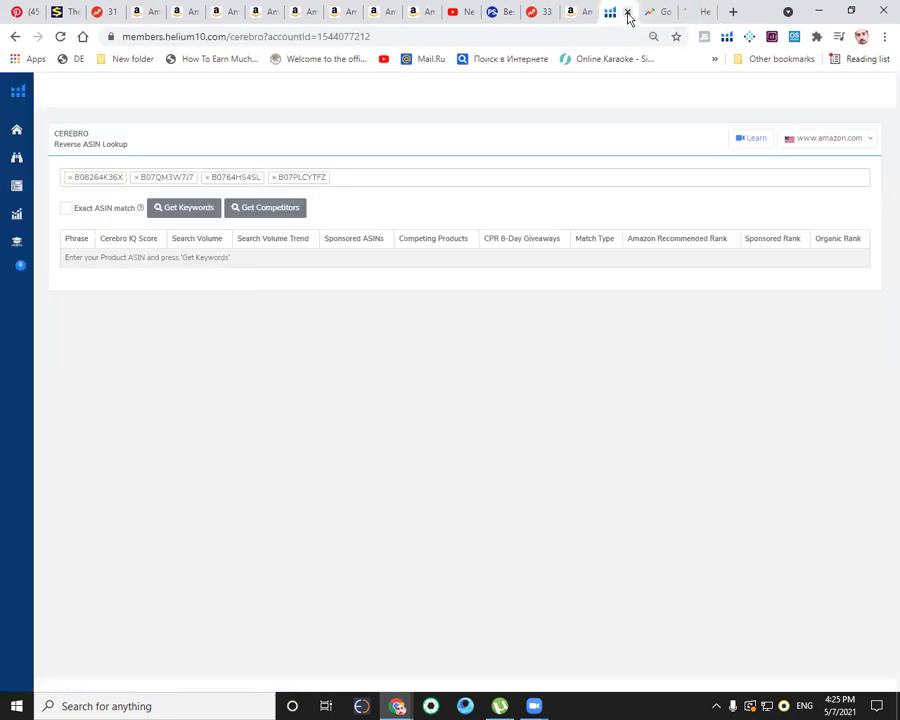
{"action": "left_click", "coordinate": [627, 13]}
Step: Look at the Google Trends home page and return to the Helium 10 product overview
{"action": "left_click", "coordinate": [648, 12]}
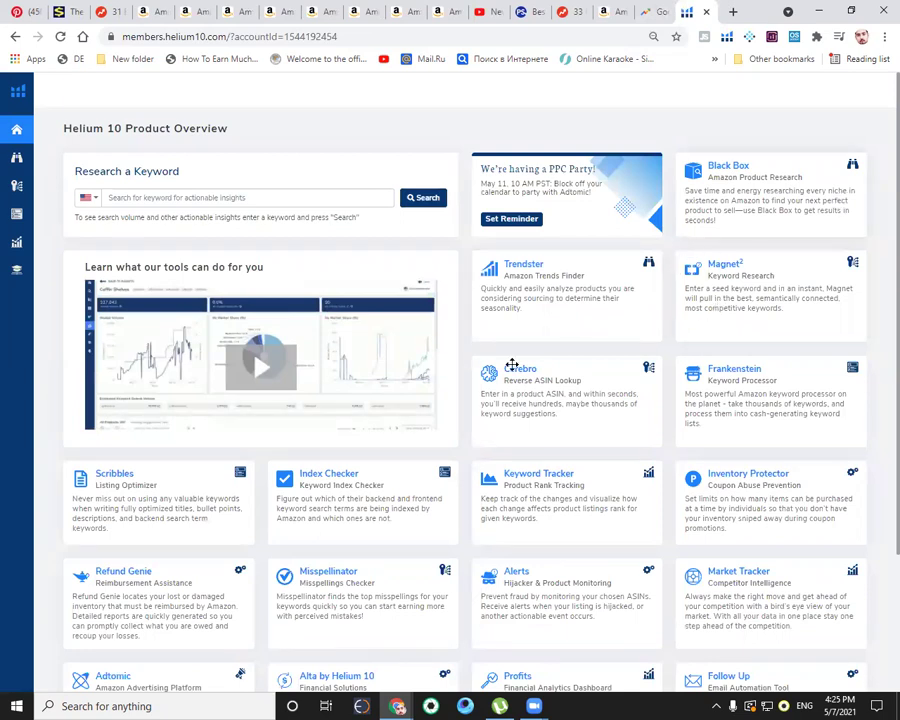
{"action": "left_click", "coordinate": [660, 16]}
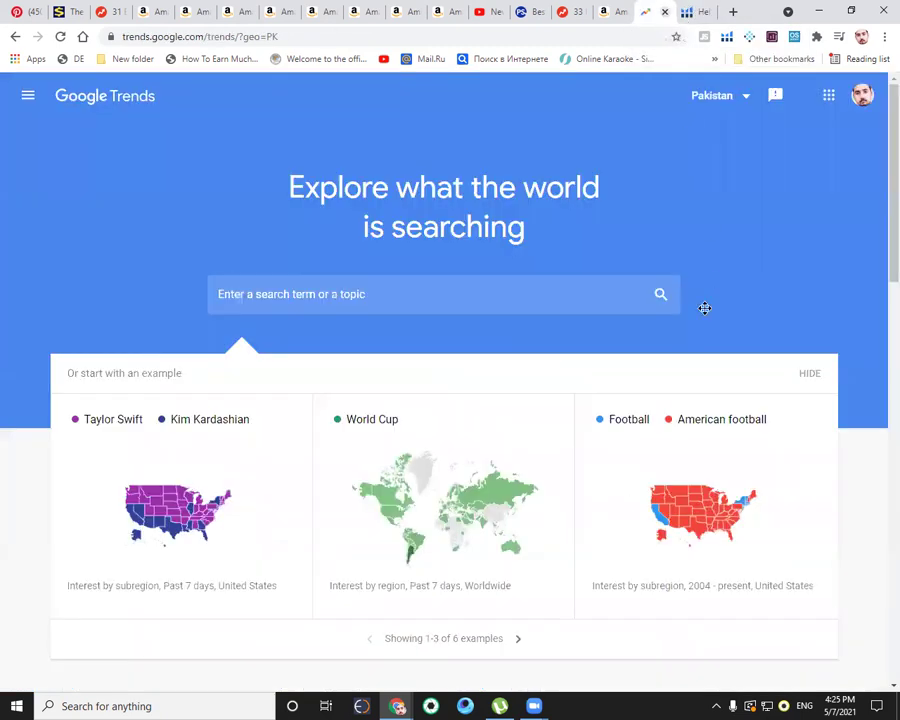
{"action": "key", "text": "ctrl+Tab"}
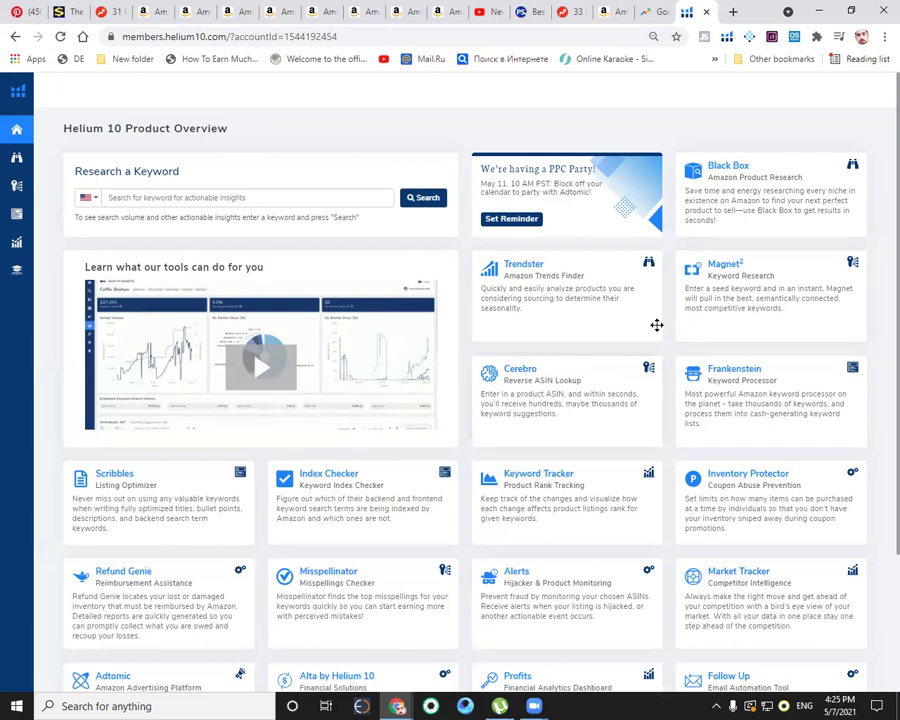
Step: Open Cerebro from the Helium 10 overview and add the OXO corn peeler's ASIN B07PLCYTFZ to the lookup
{"action": "left_click", "coordinate": [522, 386]}
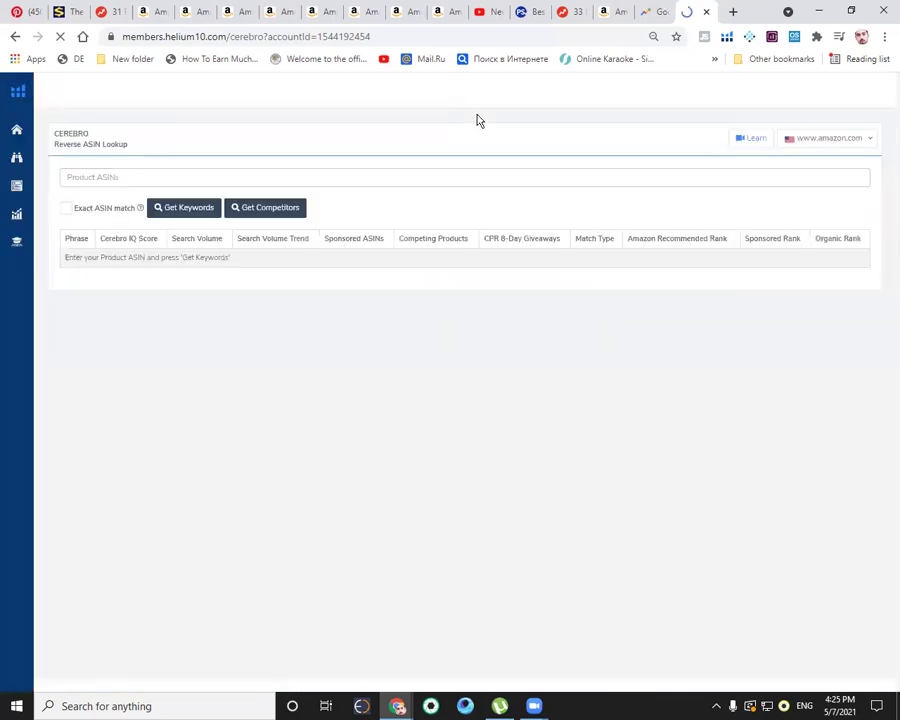
{"action": "left_click", "coordinate": [177, 181]}
{"action": "left_click", "coordinate": [444, 11]}
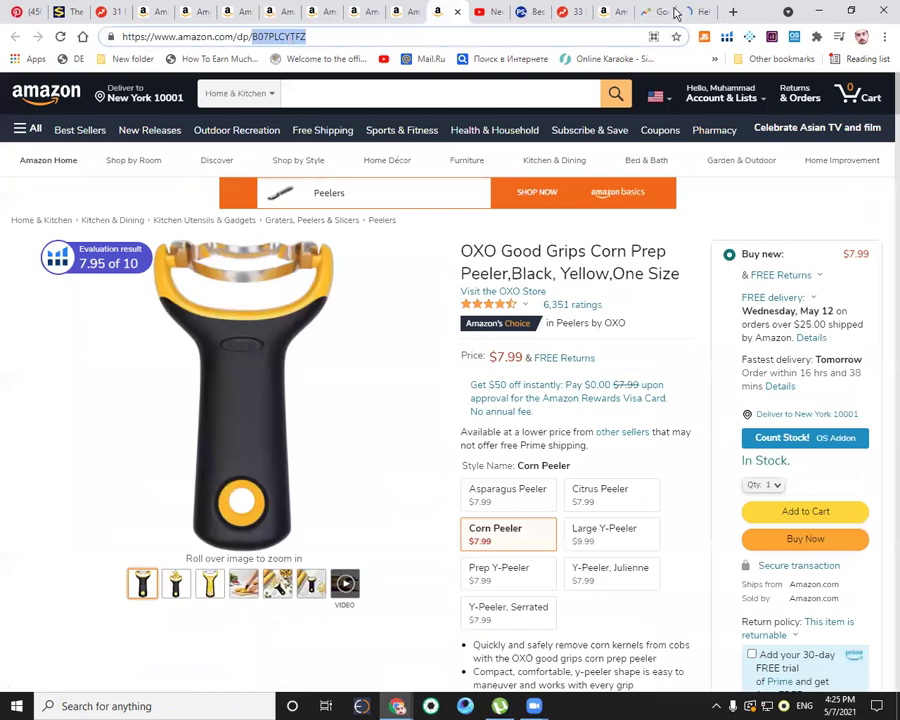
{"action": "key", "text": "ctrl+9"}
{"action": "right_click", "coordinate": [144, 186]}
{"action": "left_click", "coordinate": [175, 289]}
{"action": "left_click", "coordinate": [141, 194]}
Step: Add the Fullstar vegetable chopper's ASIN B0764HS4SL and the SY2002 drying rack's ASIN B08264K36X to the Cerebro lookup
{"action": "left_click", "coordinate": [405, 11]}
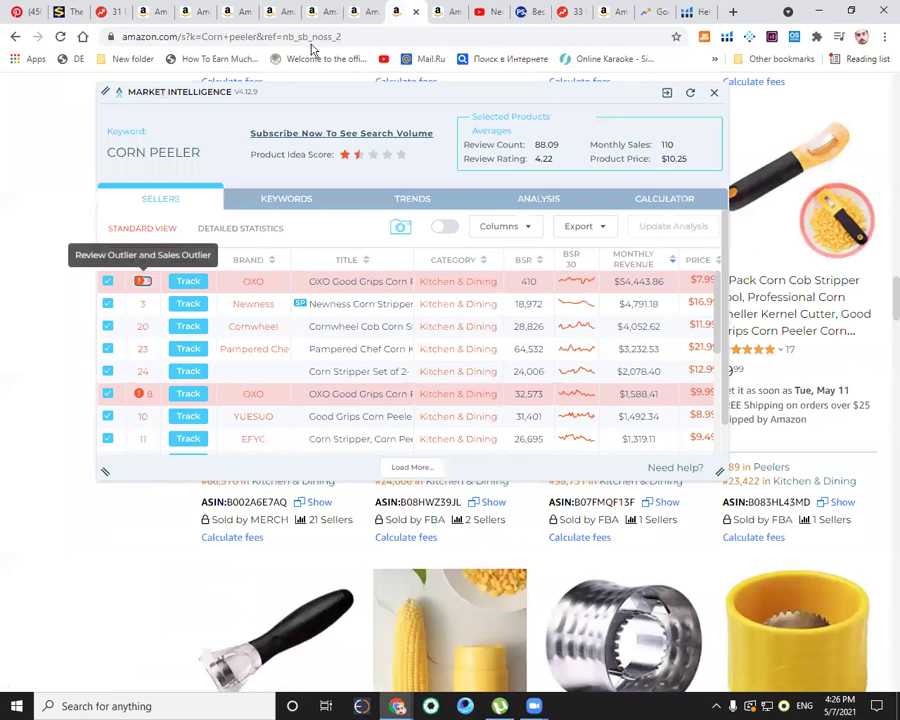
{"action": "key", "text": "ctrl+shift+Tab"}
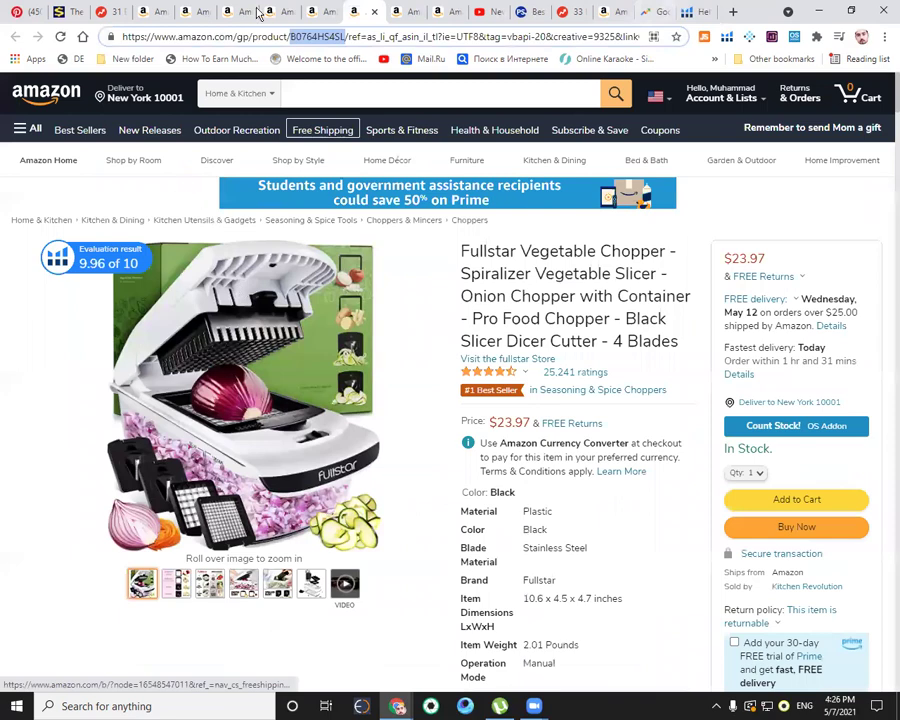
{"action": "left_click", "coordinate": [143, 12]}
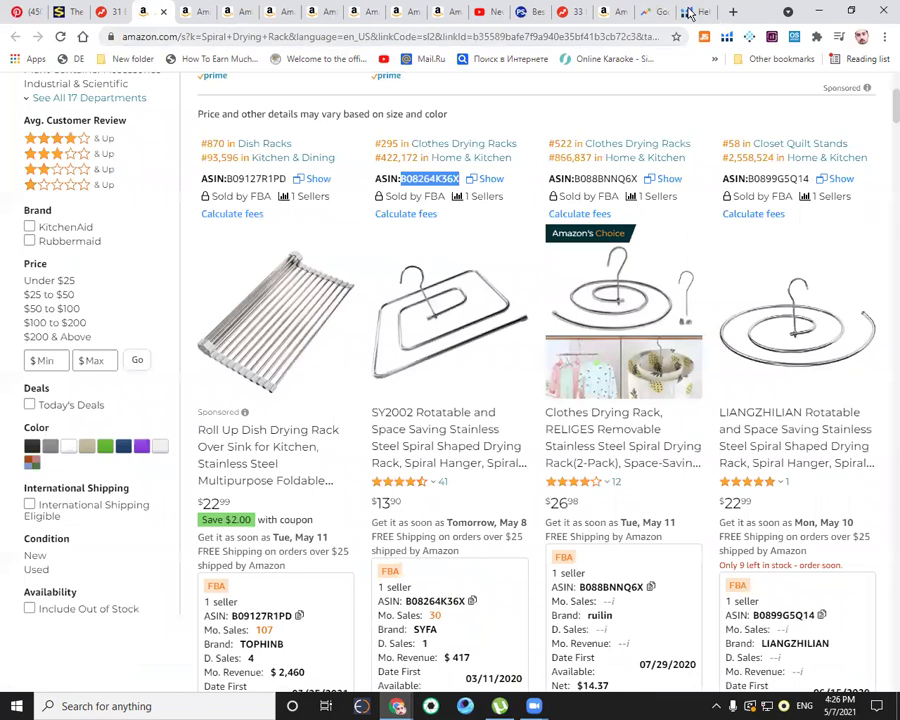
{"action": "right_click", "coordinate": [227, 179]}
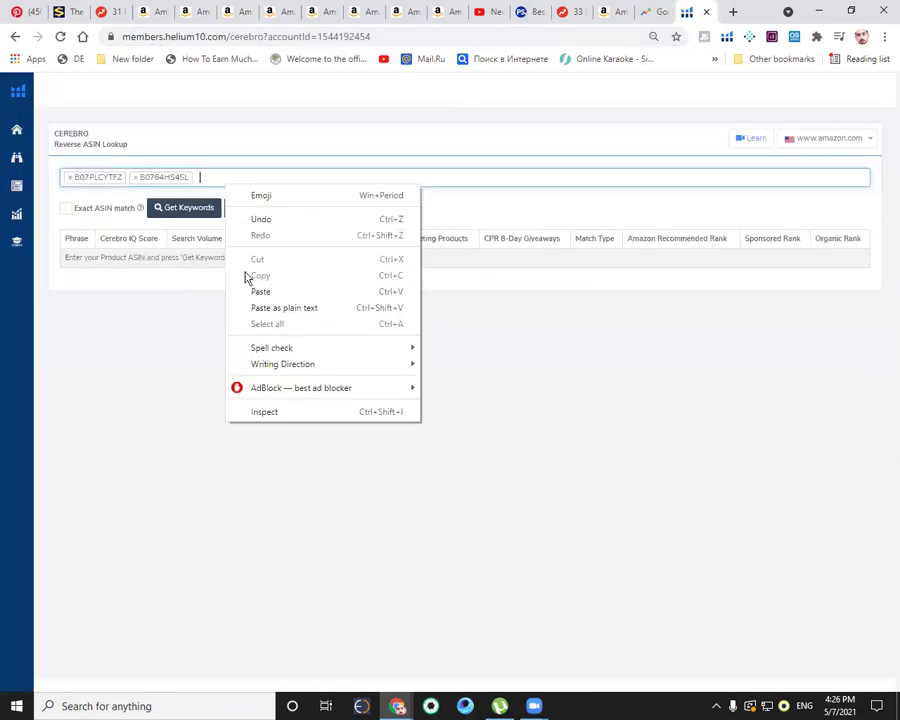
{"action": "left_click", "coordinate": [260, 291]}
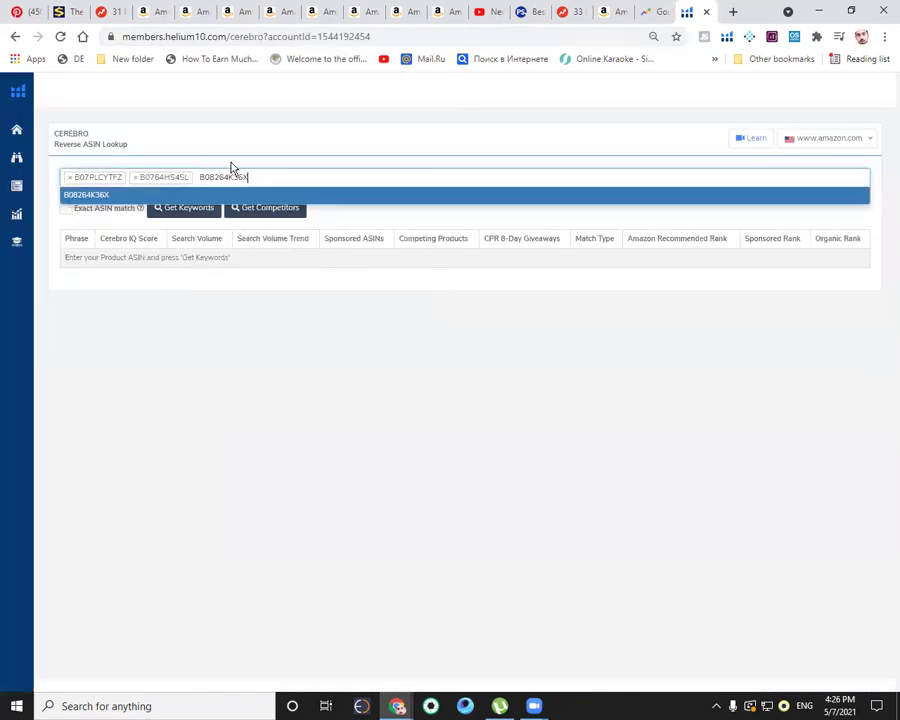
Step: Copy the windaze toilet plunger's ASIN B07VHB8JD9 from its product page and add it to the Cerebro lookup
{"action": "left_click", "coordinate": [198, 13]}
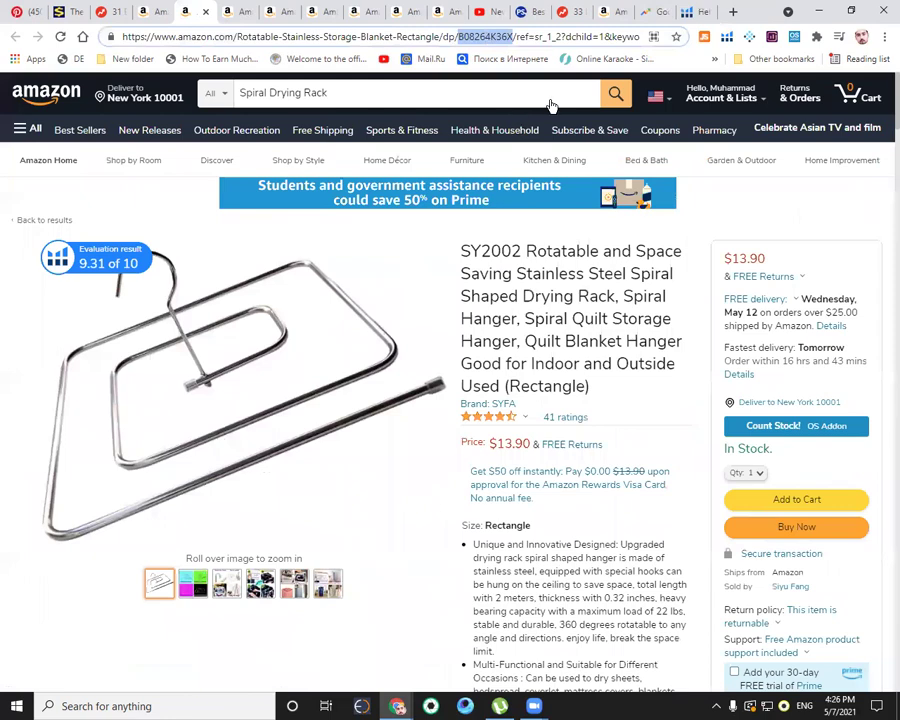
{"action": "key", "text": "ctrl+Tab"}
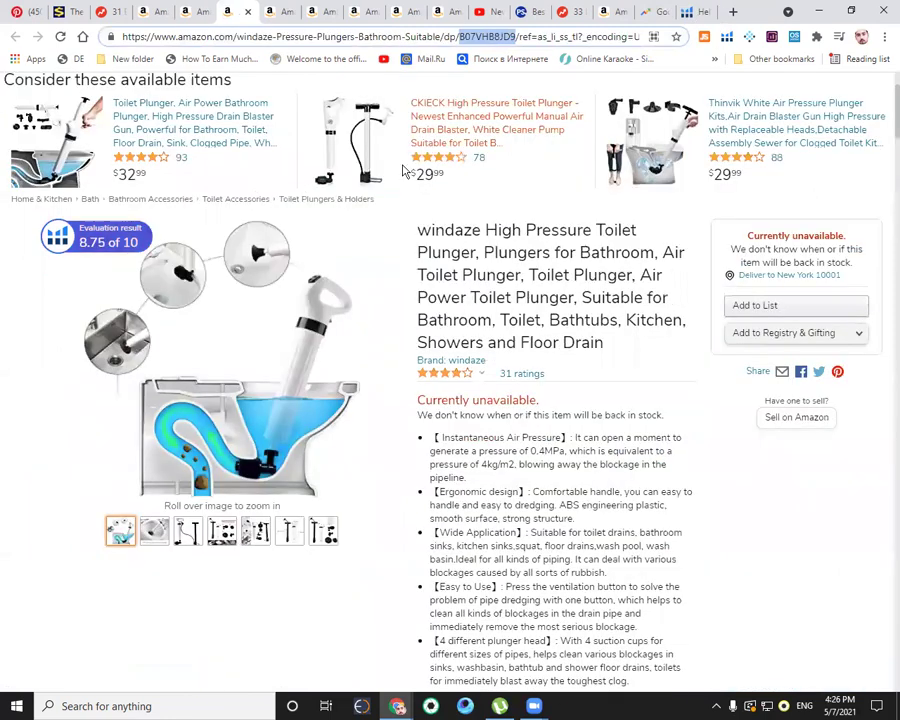
{"action": "key", "text": "ctrl+c"}
{"action": "key", "text": "ctrl+9"}
{"action": "key", "text": "ctrl+v"}
{"action": "key", "text": "Return"}
Step: Add the slotted soup ladle's ASIN B07QM3W7J7 to the Cerebro lookup and request the keywords for all entered ASINs
{"action": "left_click", "coordinate": [282, 12]}
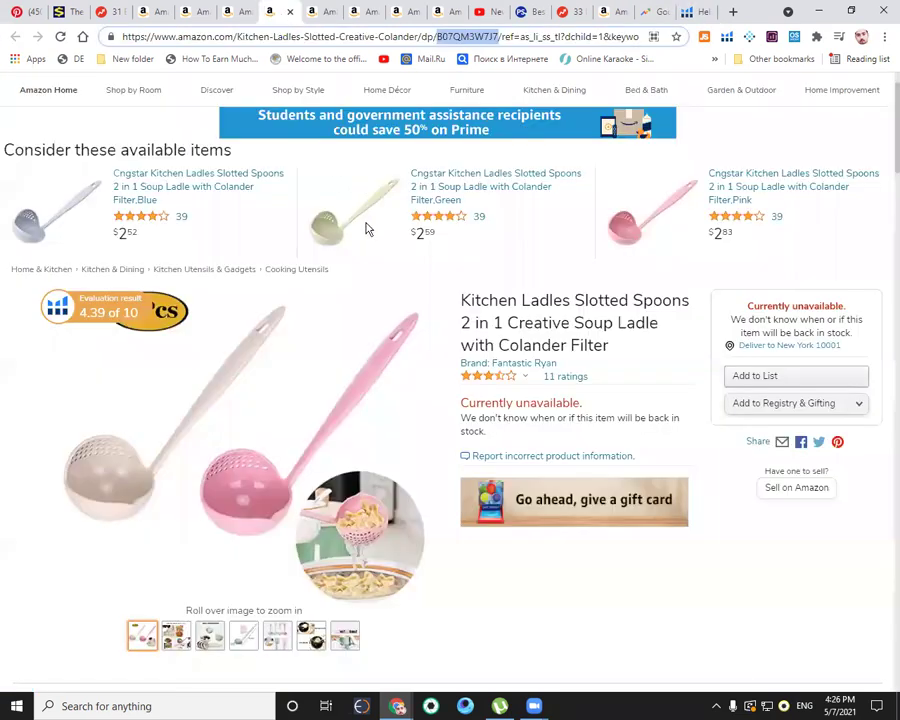
{"action": "key", "text": "ctrl+c"}
{"action": "key", "text": "ctrl+9"}
{"action": "key", "text": "ctrl+v"}
{"action": "key", "text": "Return"}
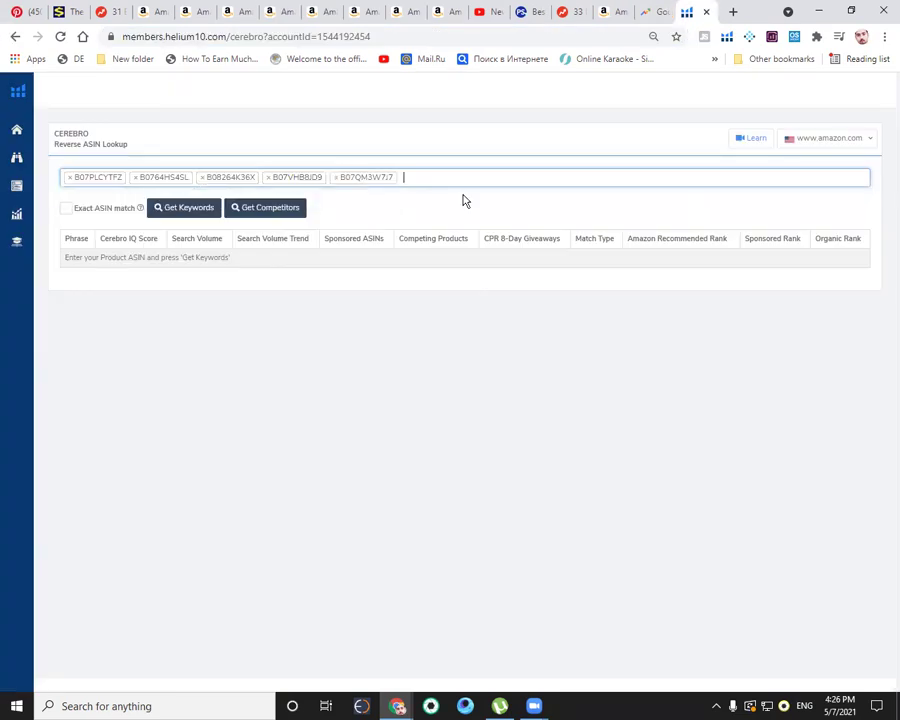
{"action": "left_click", "coordinate": [196, 209]}
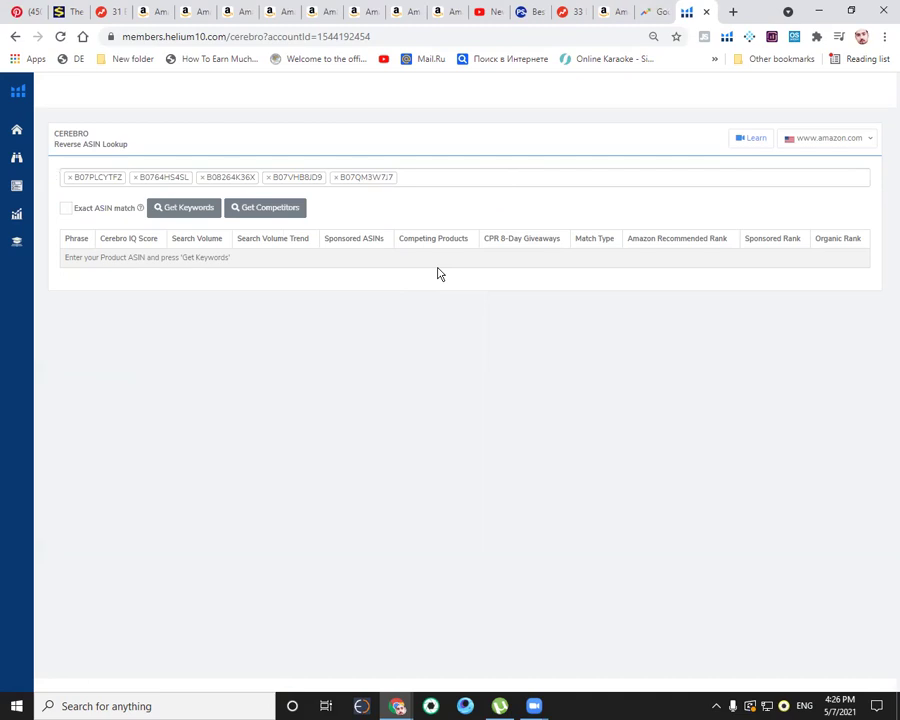
Step: Close the Cerebro page and search the browser settings for "cookies" in a new tab
{"action": "left_click", "coordinate": [706, 12]}
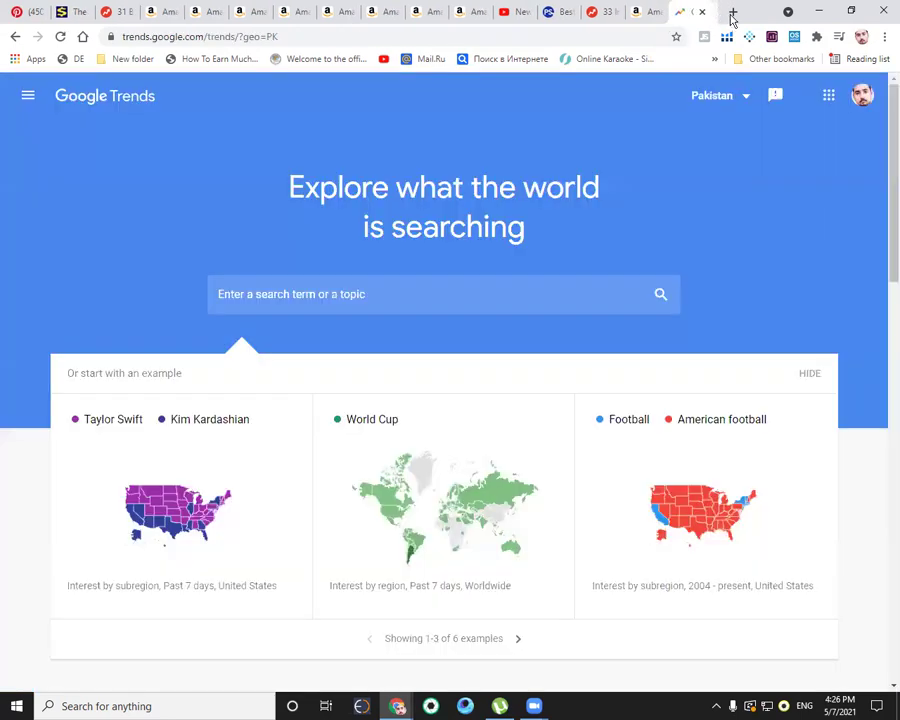
{"action": "key", "text": "ctrl+t"}
{"action": "key", "text": "alt+f"}
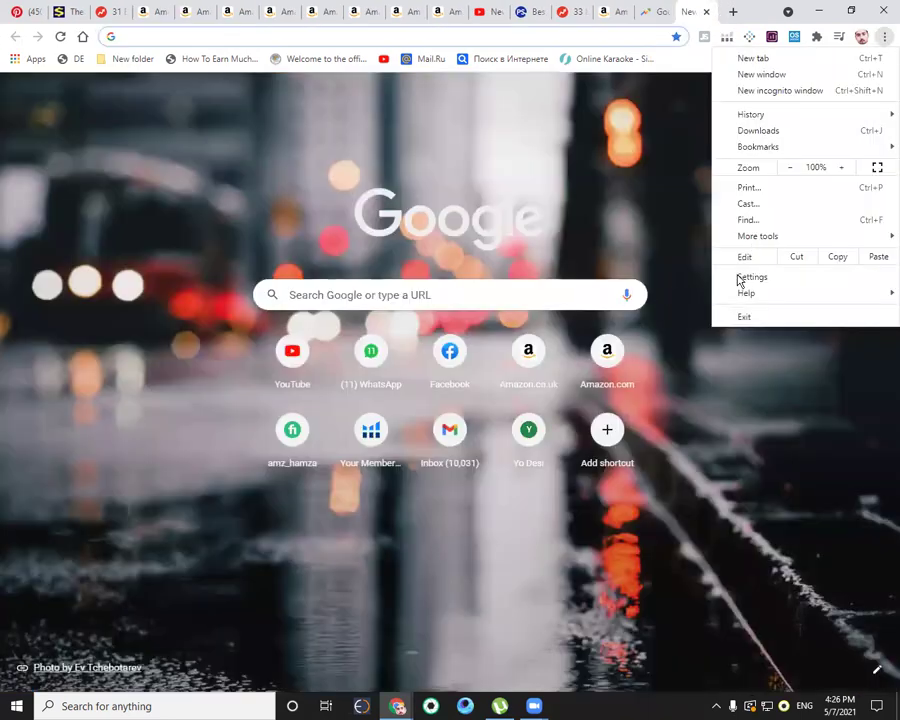
{"action": "key", "text": "s"}
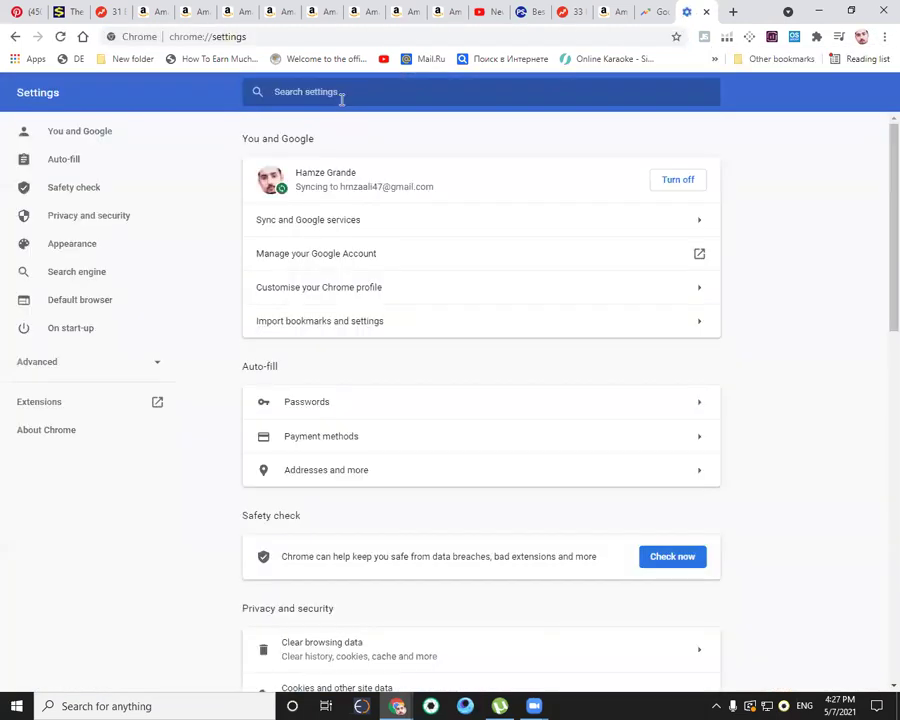
{"action": "left_click", "coordinate": [341, 92]}
{"action": "type", "text": "cookies"}
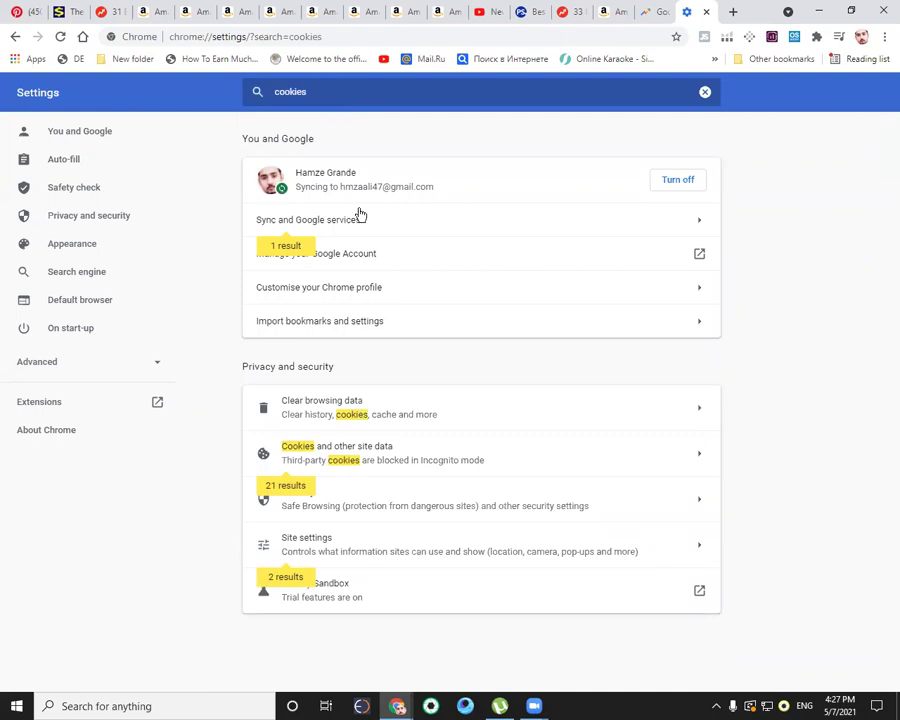
Step: Open the full list of cookies and site data from the cookie settings
{"action": "left_click", "coordinate": [331, 462]}
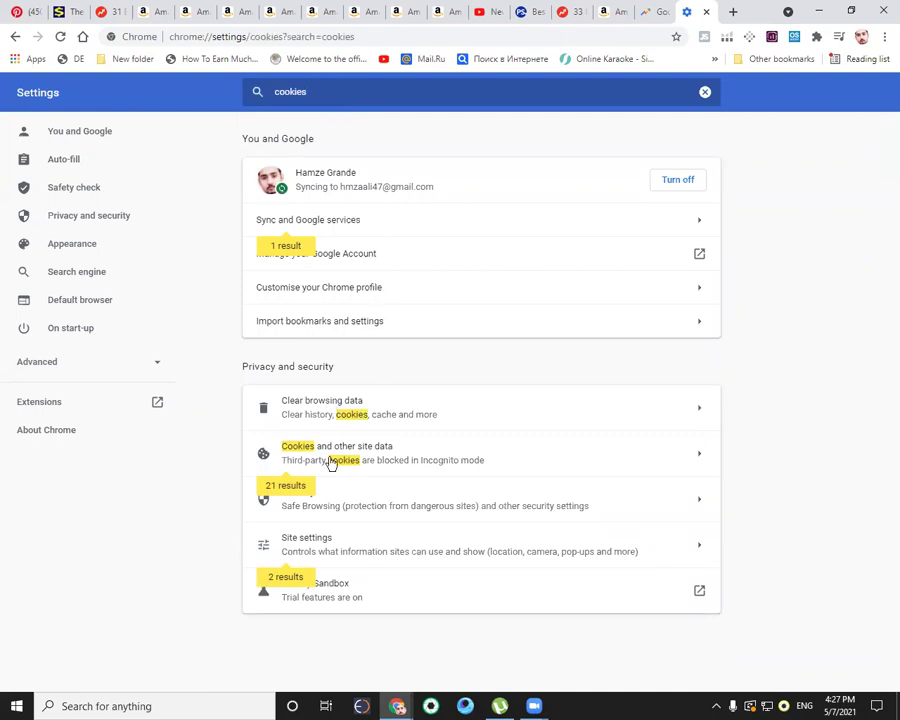
{"action": "scroll", "coordinate": [390, 440], "scroll_direction": "down", "scroll_amount": 3}
{"action": "scroll", "coordinate": [370, 420], "scroll_direction": "down", "scroll_amount": 3}
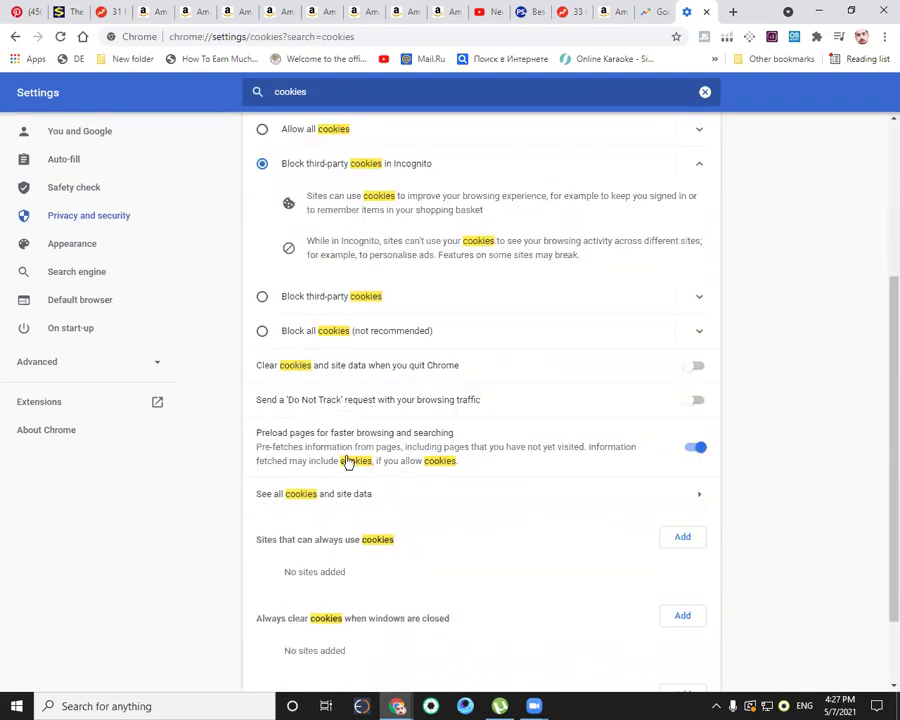
{"action": "scroll", "coordinate": [340, 415], "scroll_direction": "down", "scroll_amount": 2}
{"action": "left_click", "coordinate": [351, 395]}
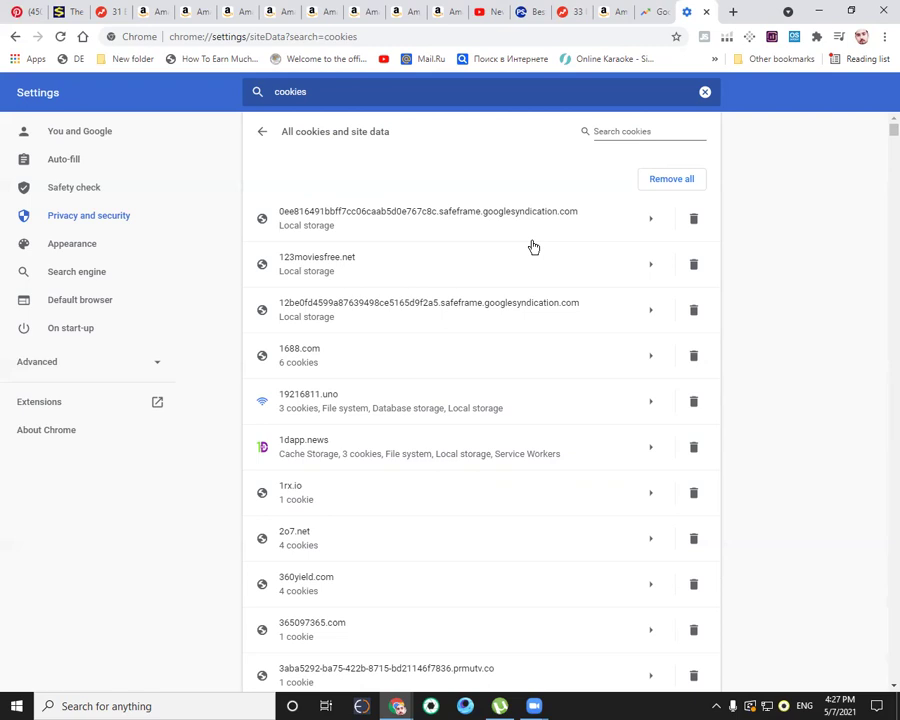
Step: Filter the stored site data by "heli", clear all data for the matching Helium 10 sites, and reset the filter
{"action": "left_click", "coordinate": [604, 130]}
{"action": "type", "text": "heli"}
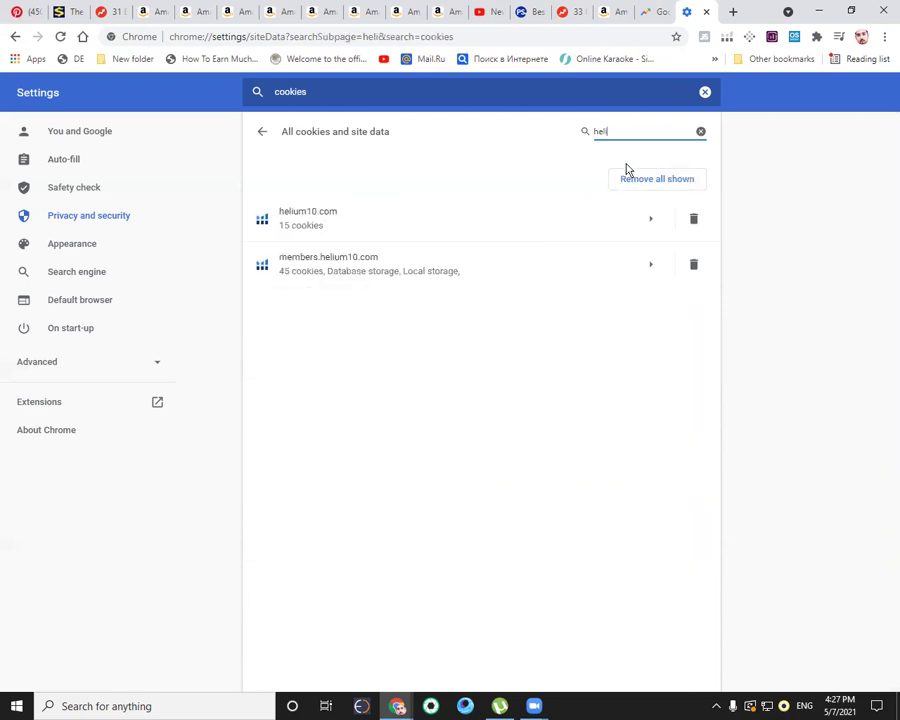
{"action": "left_click", "coordinate": [637, 184]}
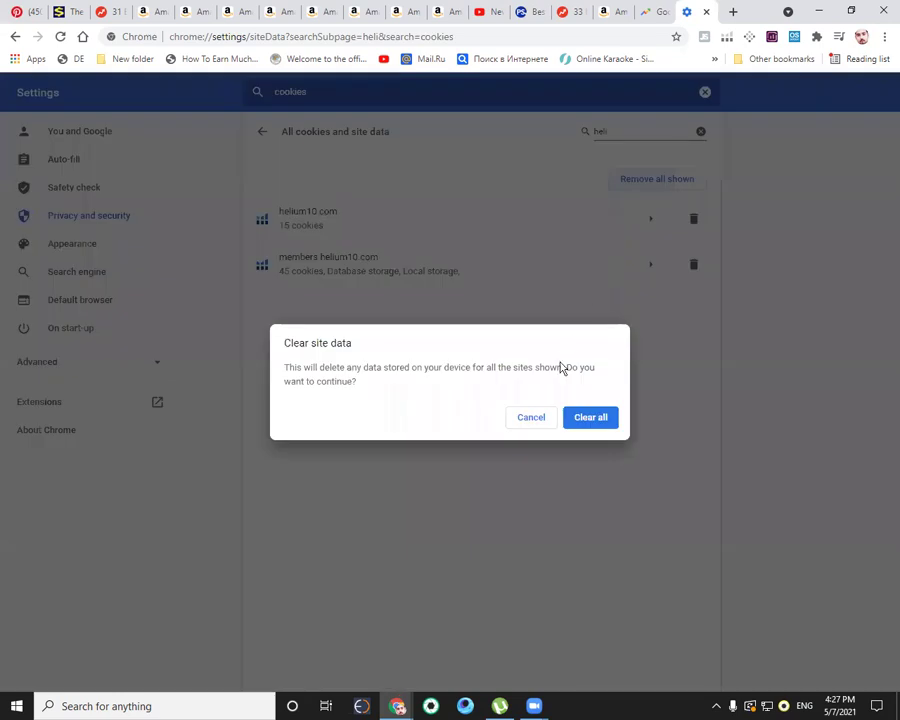
{"action": "left_click", "coordinate": [592, 420]}
{"action": "left_click", "coordinate": [633, 137]}
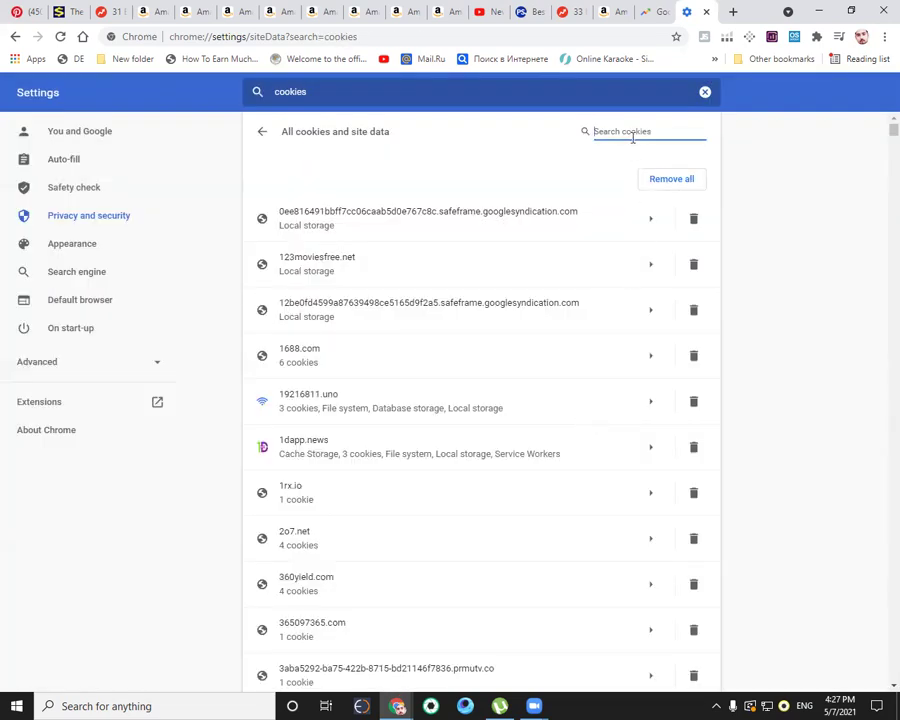
Step: Review the open Amazon pages and examine the spiral drying rack search results with their sales figures
{"action": "left_click", "coordinate": [612, 12]}
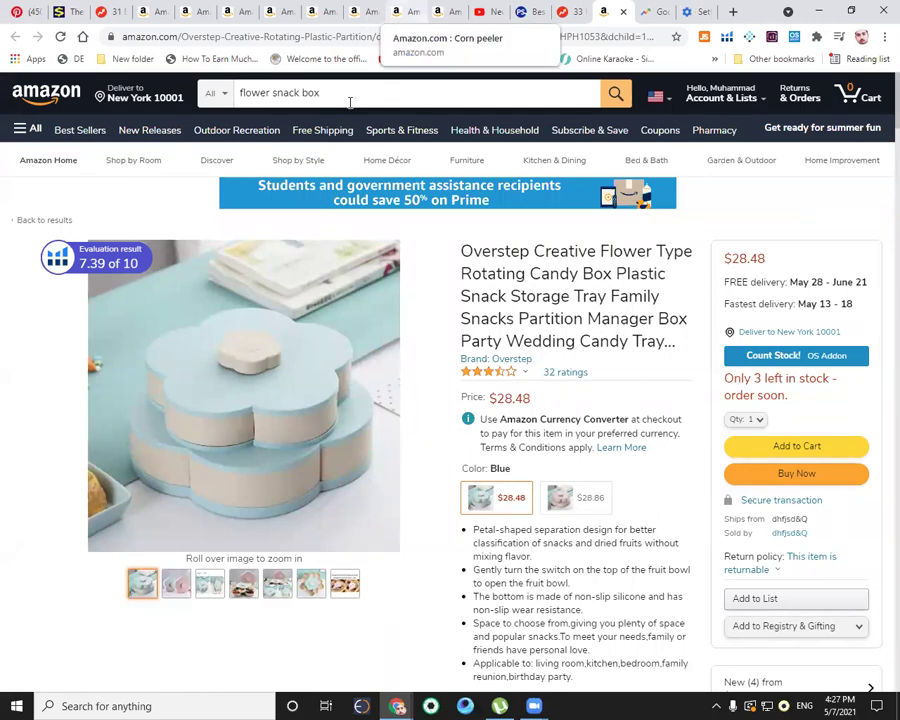
{"action": "left_click", "coordinate": [308, 11]}
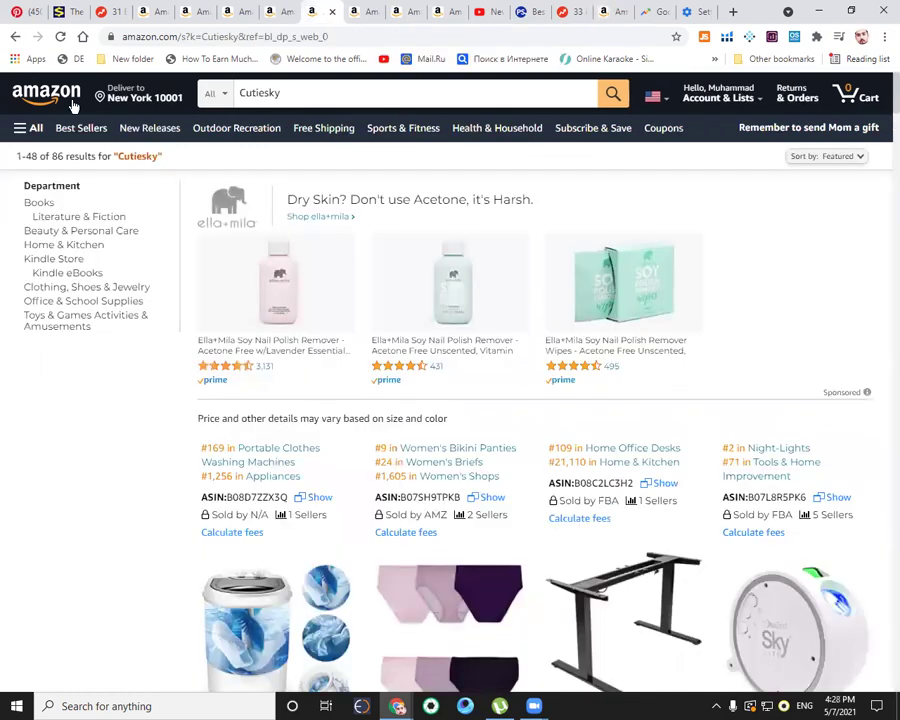
{"action": "left_click", "coordinate": [163, 14]}
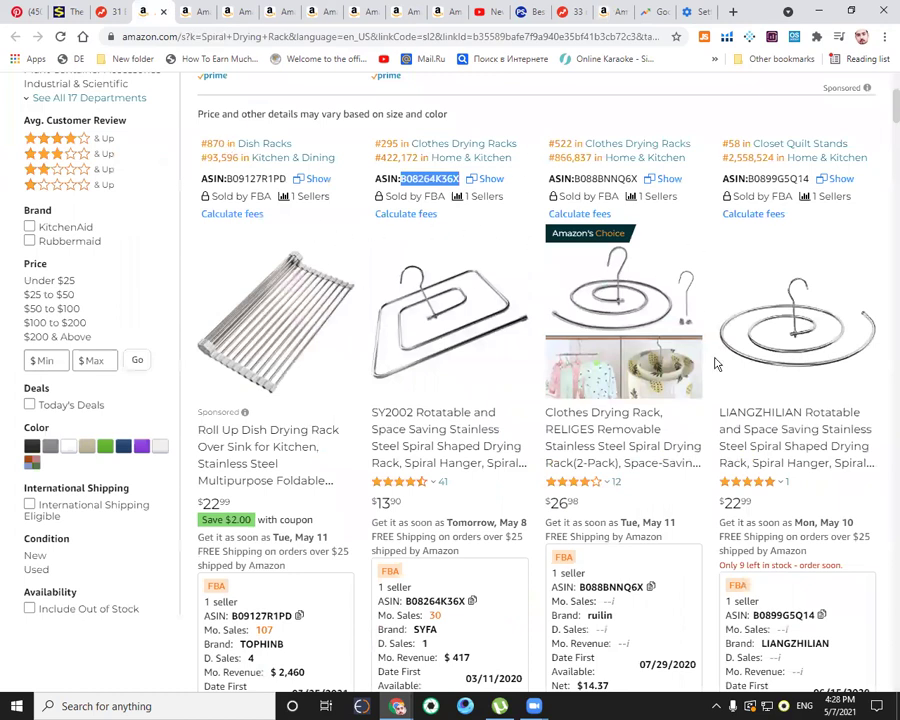
{"action": "scroll", "coordinate": [556, 380], "scroll_direction": "down", "scroll_amount": 5}
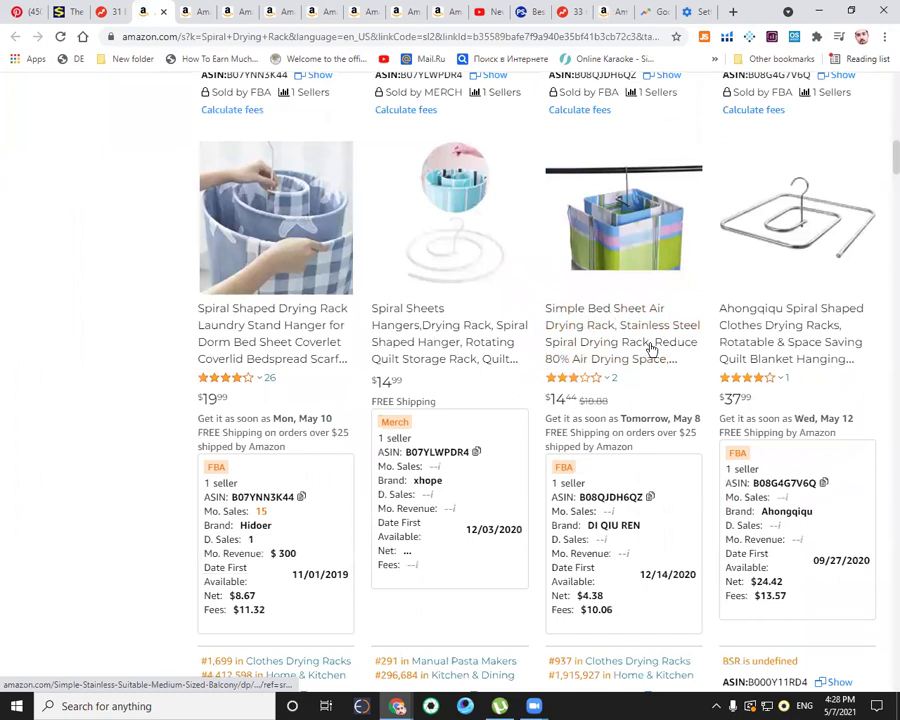
{"action": "scroll", "coordinate": [646, 348], "scroll_direction": "down", "scroll_amount": 5}
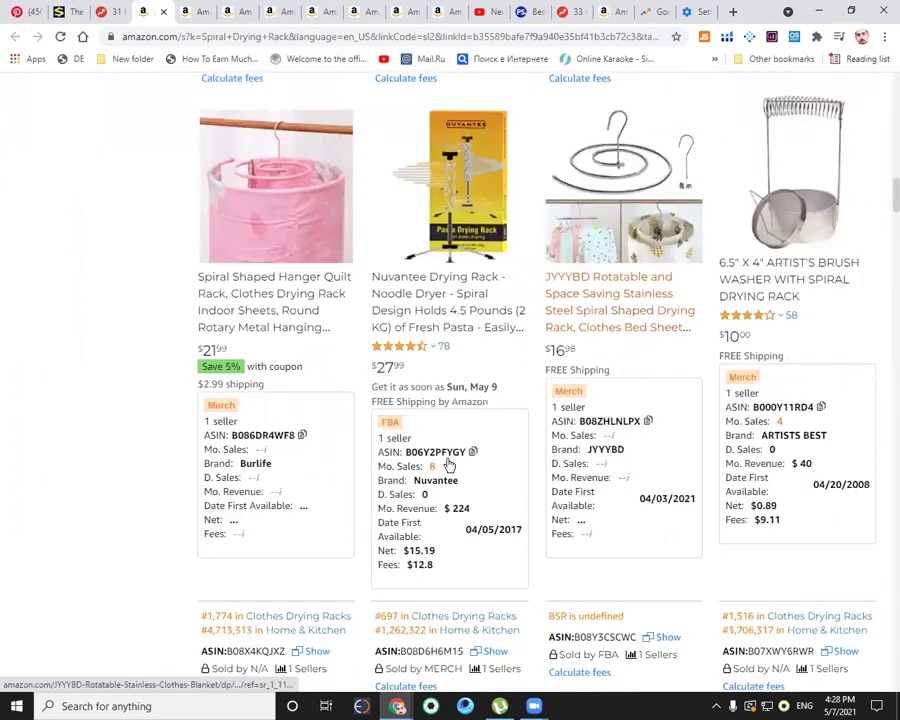
{"action": "scroll", "coordinate": [832, 380], "scroll_direction": "down", "scroll_amount": 5}
{"action": "scroll", "coordinate": [866, 210], "scroll_direction": "up", "scroll_amount": 5}
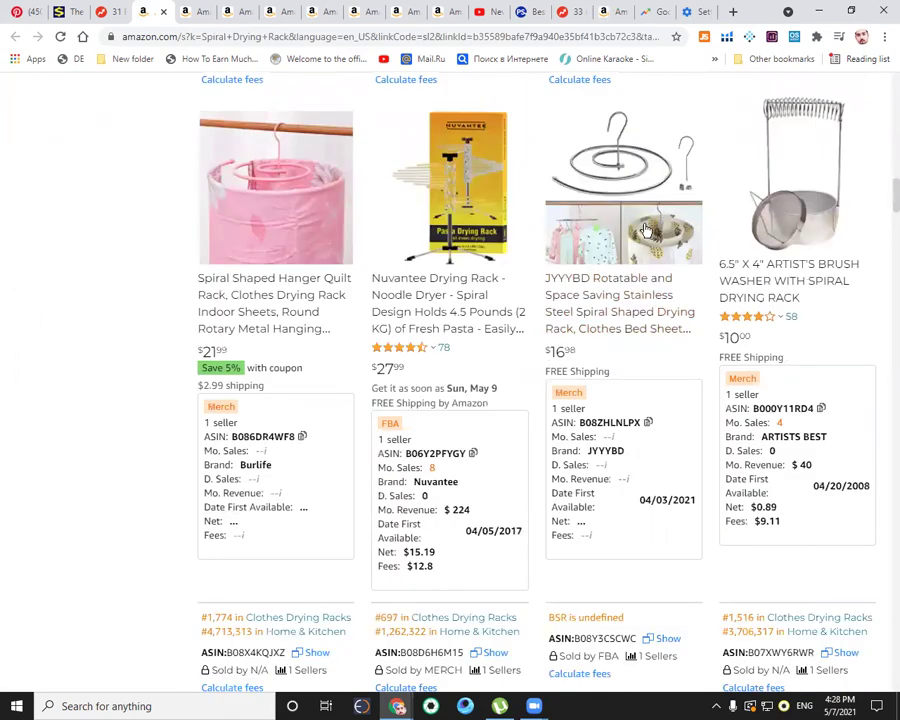
{"action": "scroll", "coordinate": [887, 135], "scroll_direction": "up", "scroll_amount": 5}
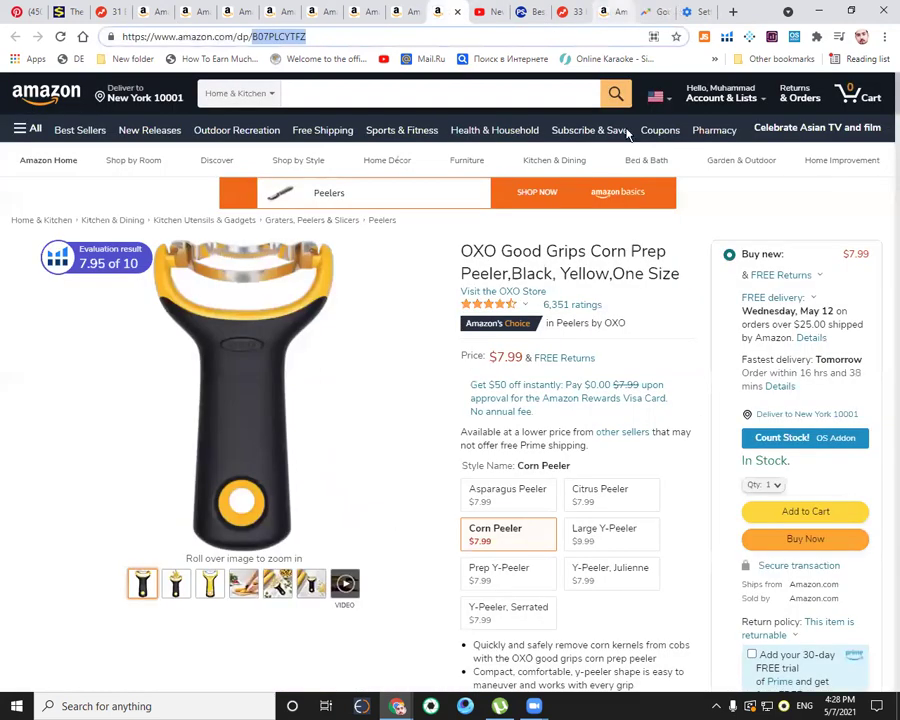
Step: Open the browser's extensions page and reload the My FBA Tools Sessions Loader extension
{"action": "left_click", "coordinate": [884, 37]}
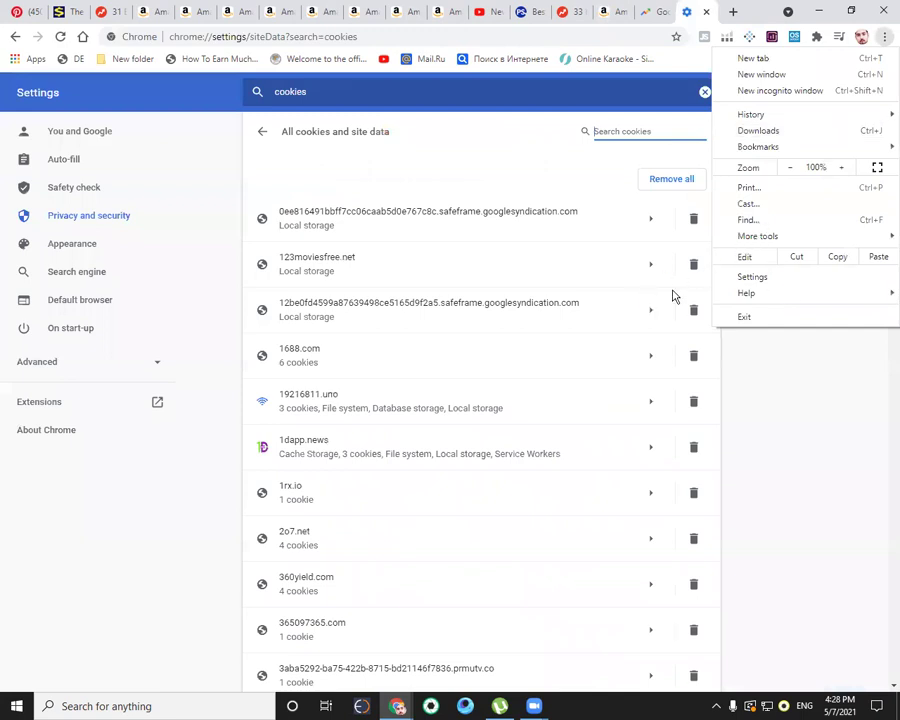
{"action": "mouse_move", "coordinate": [740, 236]}
{"action": "left_click", "coordinate": [612, 316]}
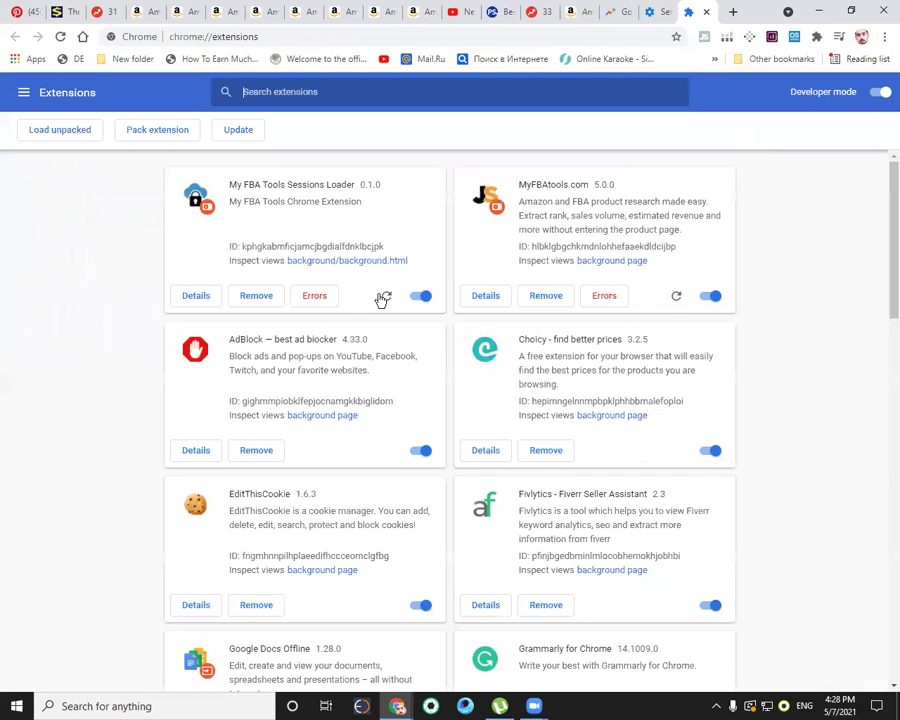
{"action": "left_click", "coordinate": [383, 300]}
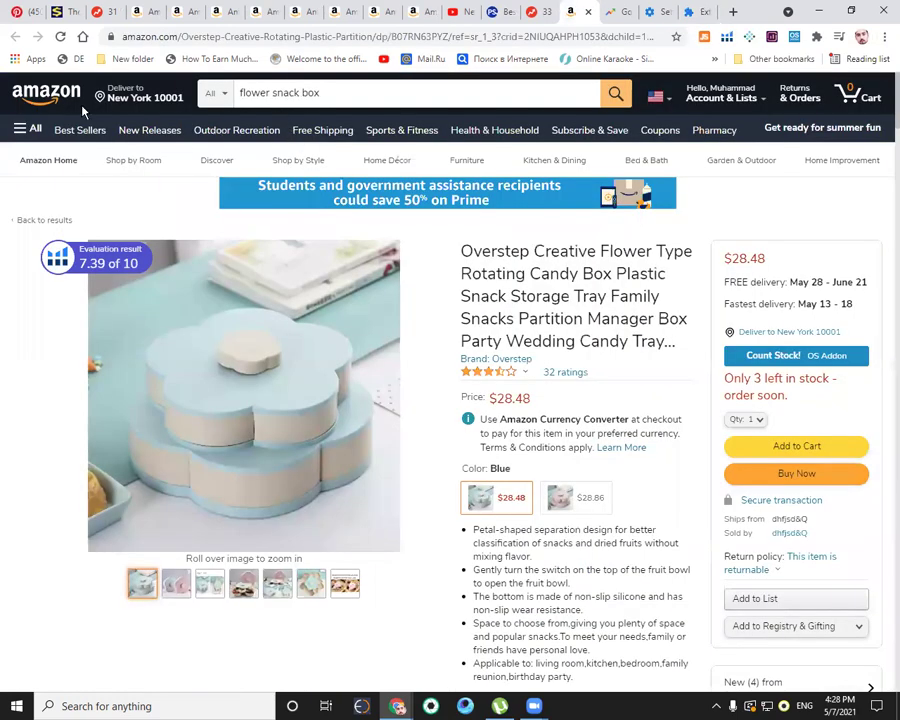
Step: Open the Amazon home page in a new tab and search for "paper cups"
{"action": "middle_click", "coordinate": [83, 110]}
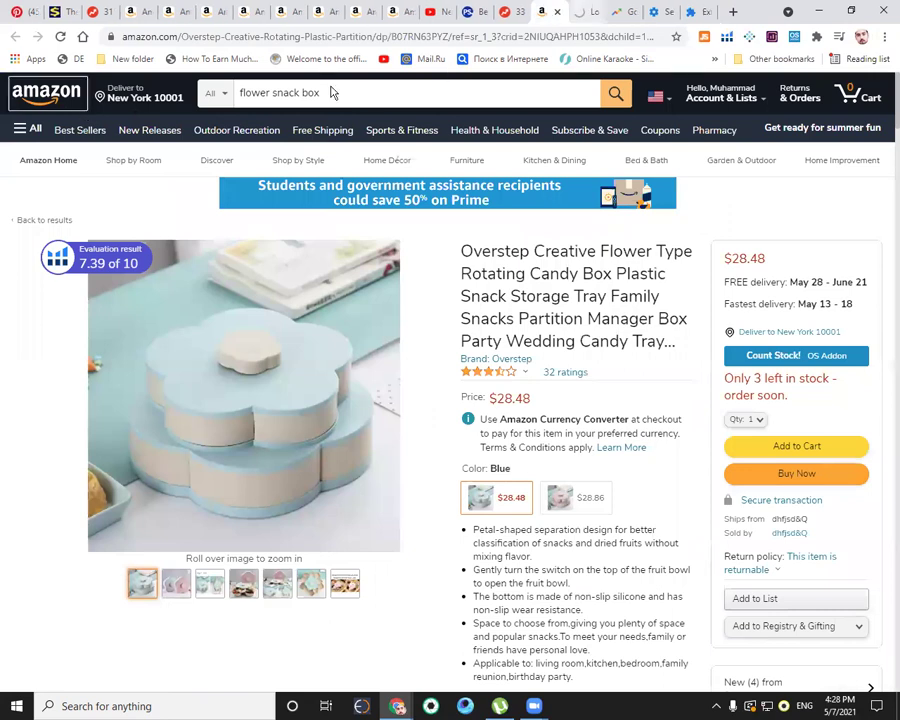
{"action": "key", "text": "ctrl+Tab"}
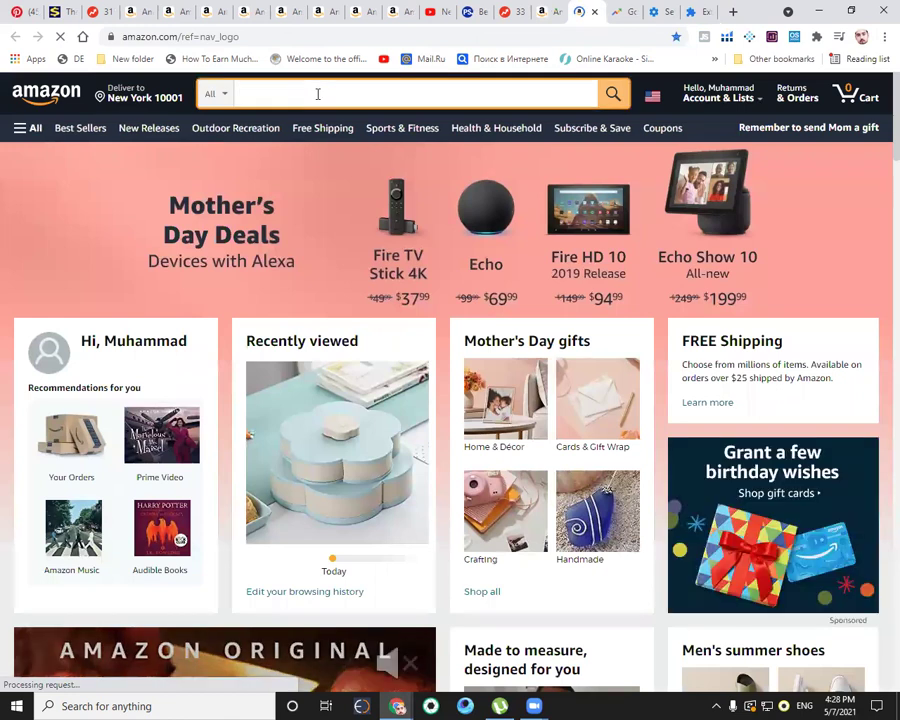
{"action": "type", "text": "paper cups"}
{"action": "key", "text": "Return"}
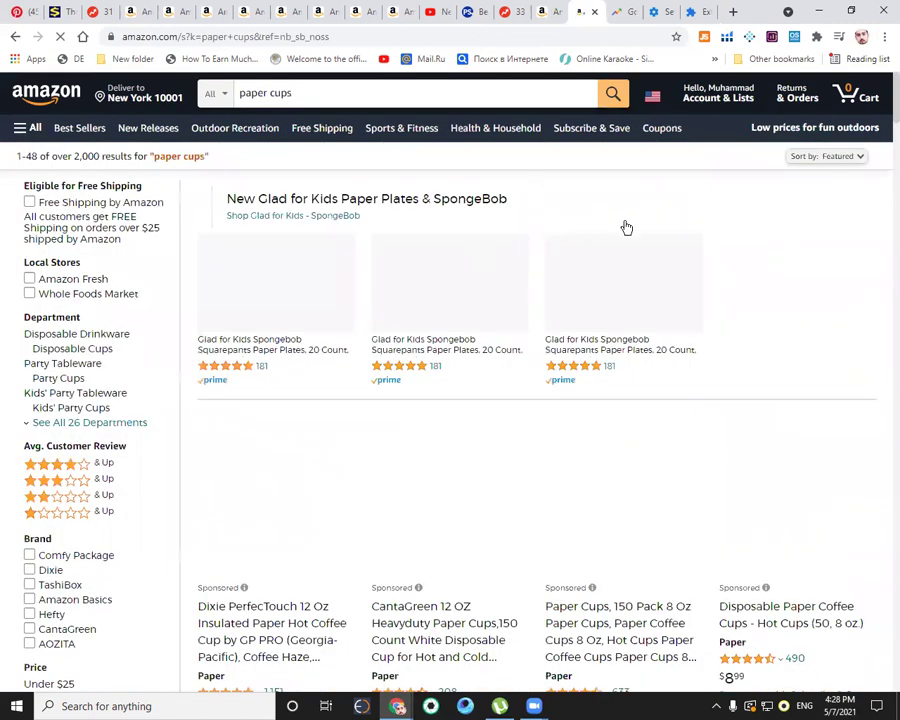
Step: Examine the paper cups search results, checking prices, reviews and monthly sales of the listings
{"action": "scroll", "coordinate": [651, 268], "scroll_direction": "down", "scroll_amount": 5}
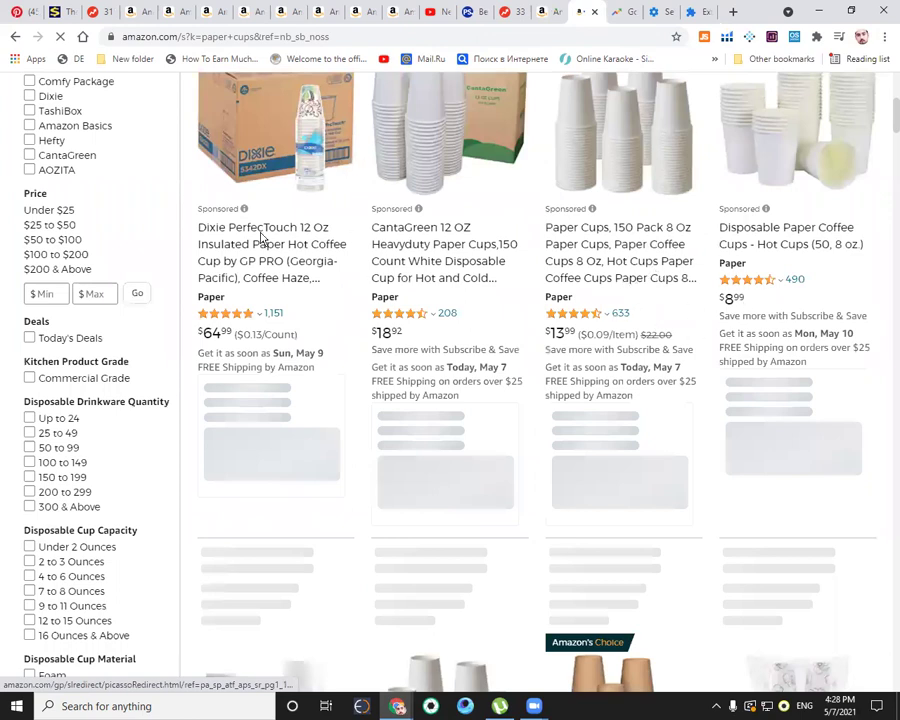
{"action": "scroll", "coordinate": [424, 388], "scroll_direction": "down", "scroll_amount": 5}
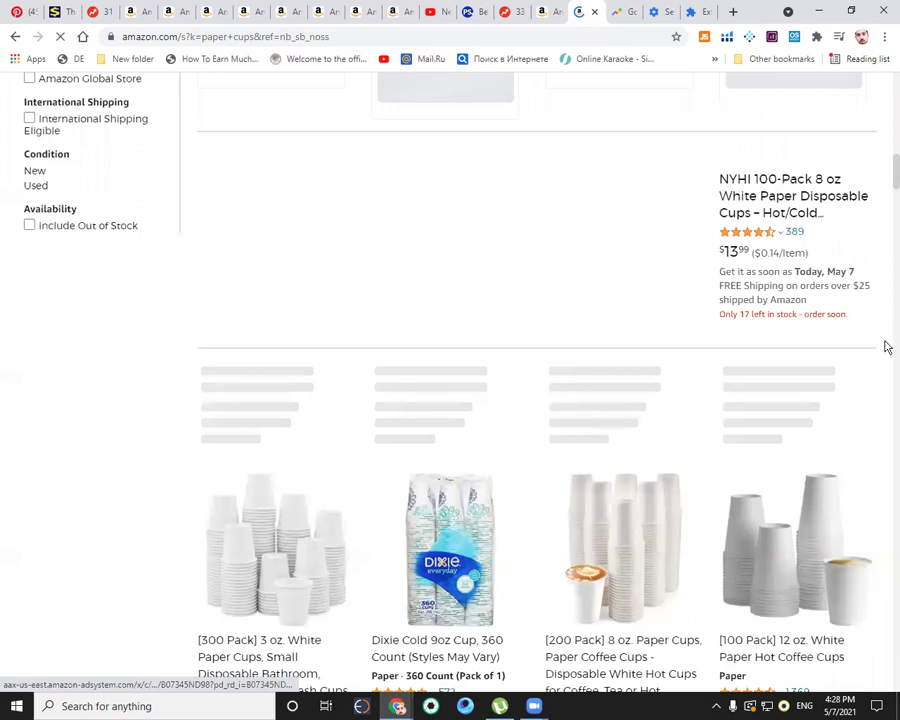
{"action": "scroll", "coordinate": [886, 360], "scroll_direction": "down", "scroll_amount": 10}
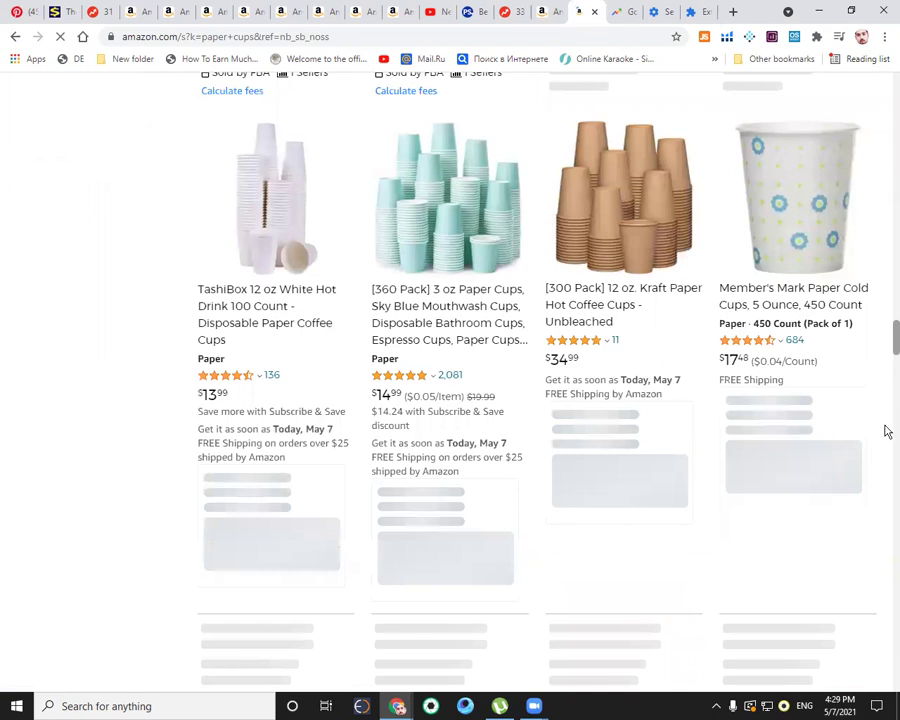
{"action": "scroll", "coordinate": [886, 460], "scroll_direction": "down", "scroll_amount": 5}
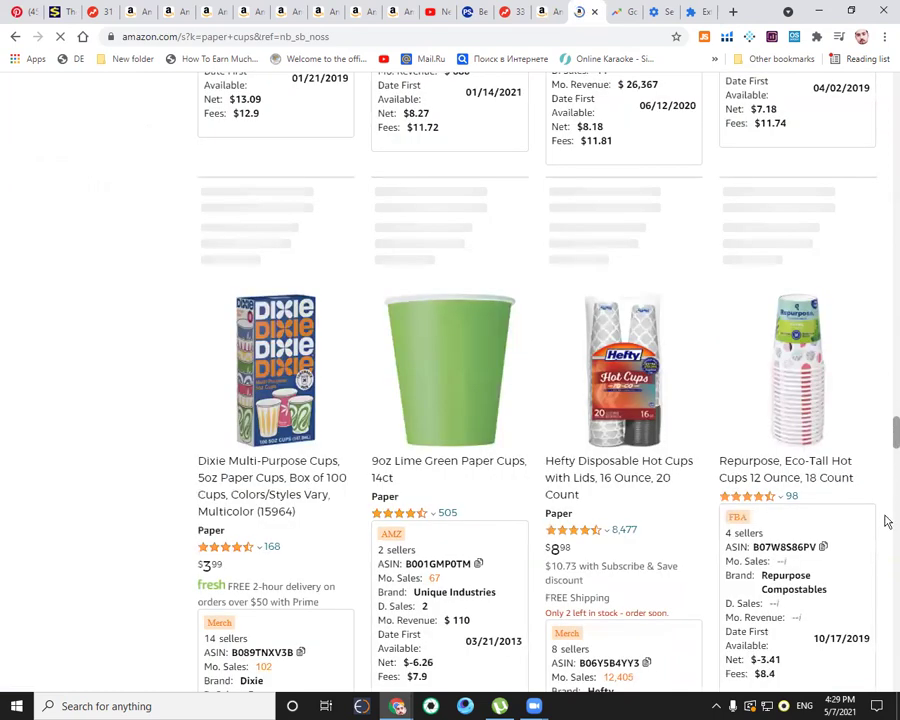
{"action": "scroll", "coordinate": [886, 490], "scroll_direction": "down", "scroll_amount": 5}
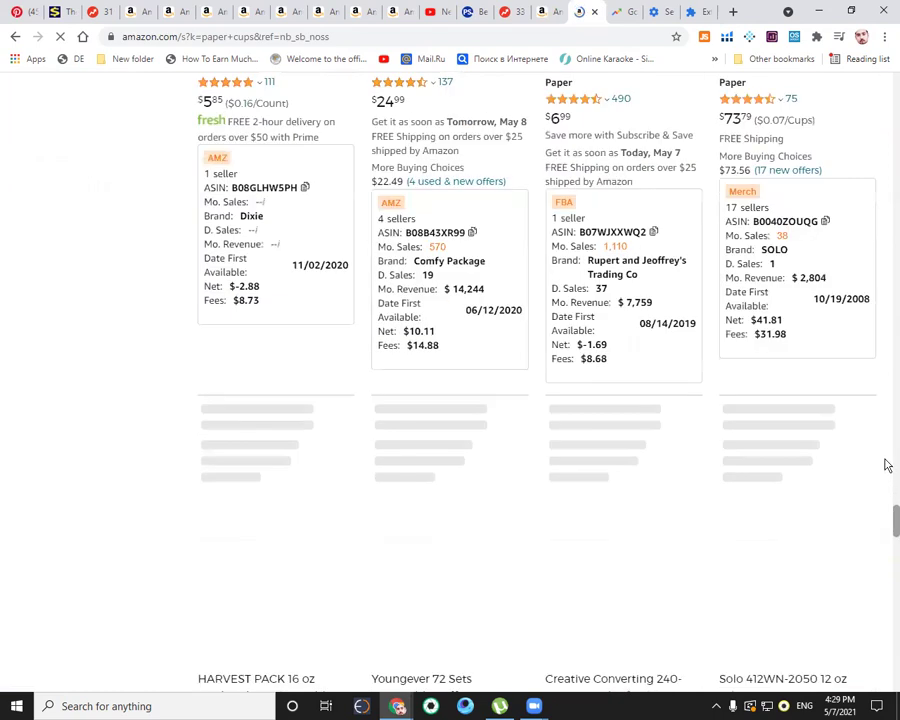
{"action": "scroll", "coordinate": [886, 390], "scroll_direction": "up", "scroll_amount": 5}
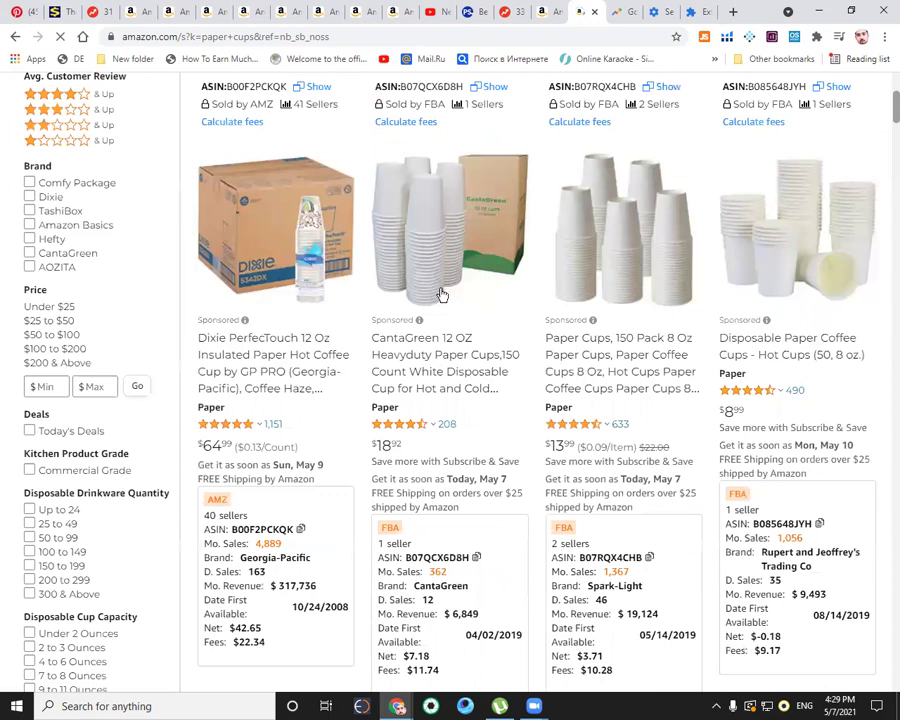
{"action": "scroll", "coordinate": [452, 285], "scroll_direction": "up", "scroll_amount": 3}
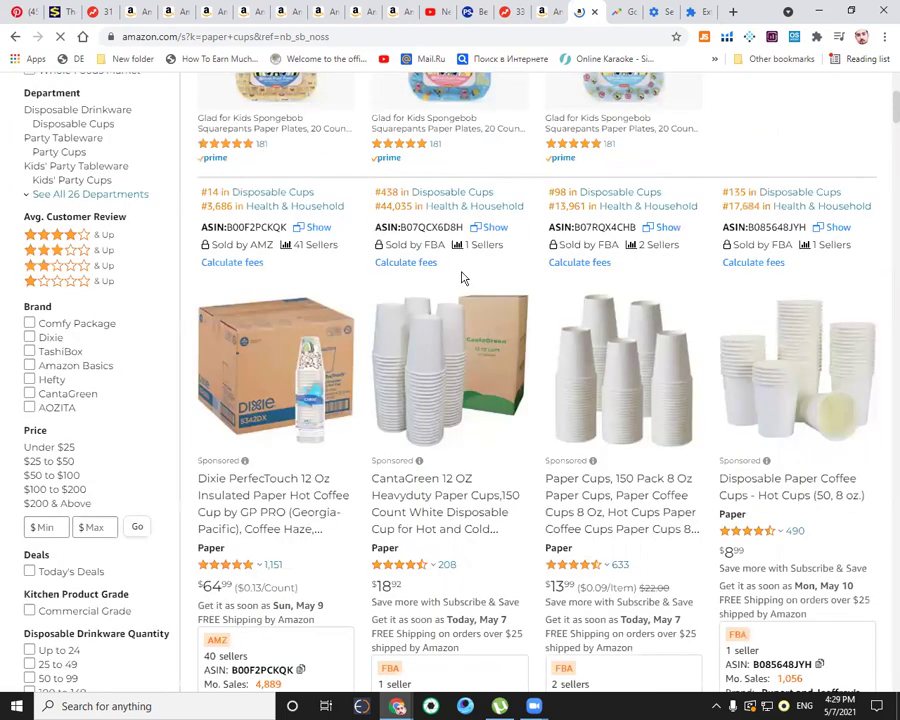
Step: Open the Jungle Scout overview for the paper cups results, sort it by highest monthly revenue, inspect the remaining columns and close it
{"action": "scroll", "coordinate": [462, 277], "scroll_direction": "up", "scroll_amount": 3}
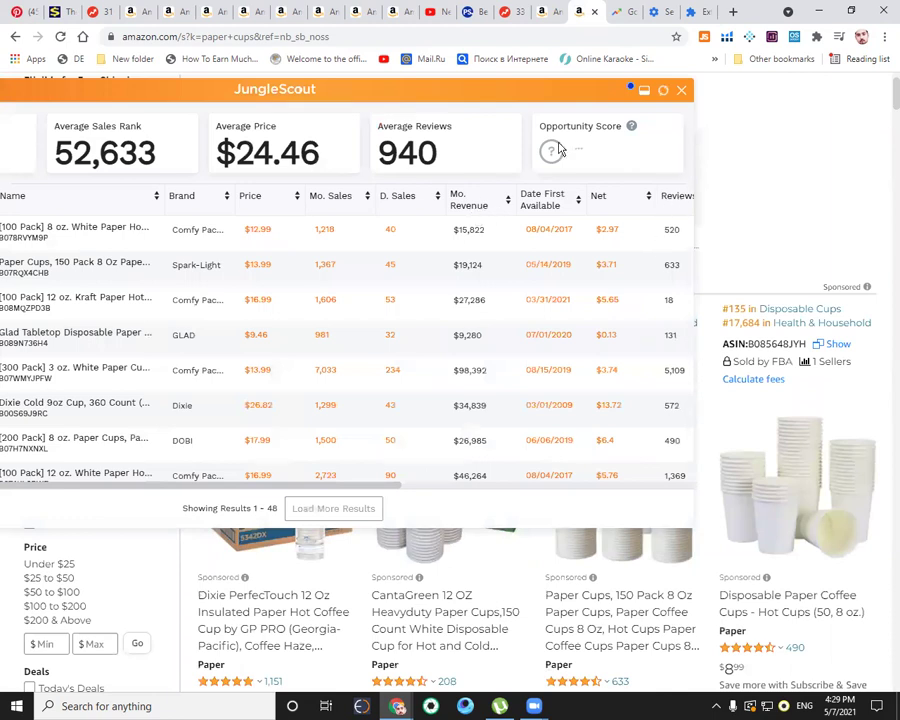
{"action": "left_click", "coordinate": [646, 92]}
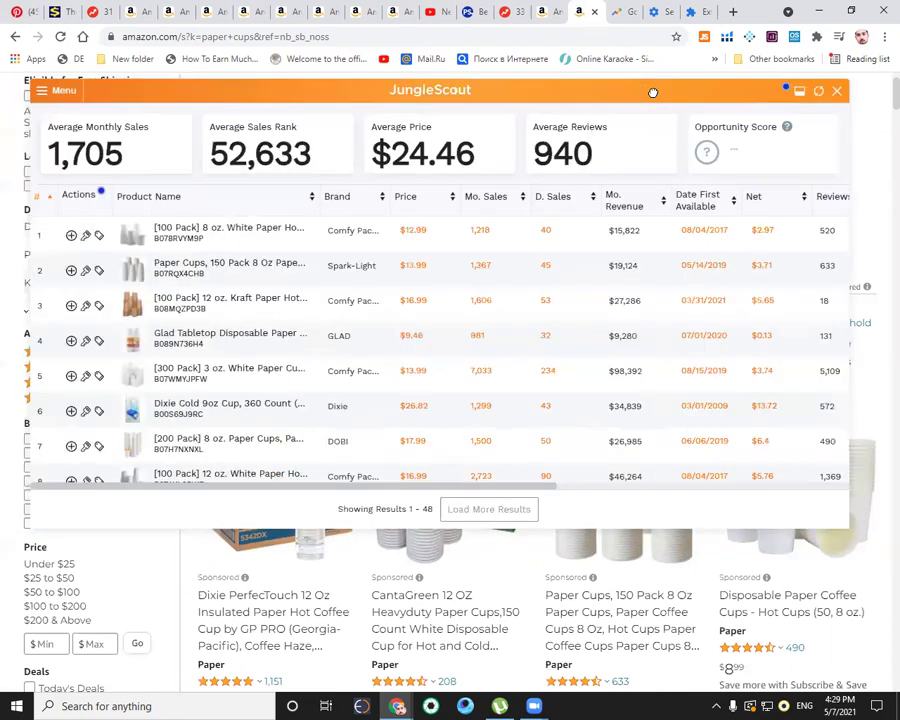
{"action": "left_click", "coordinate": [625, 200]}
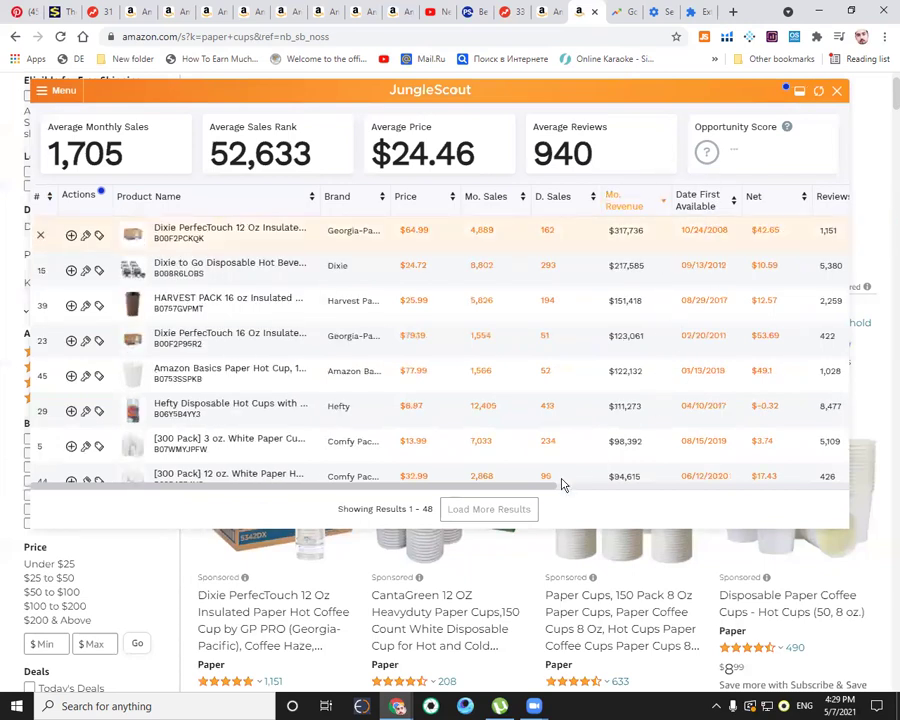
{"action": "left_click_drag", "start_coordinate": [481, 491], "coordinate": [703, 492]}
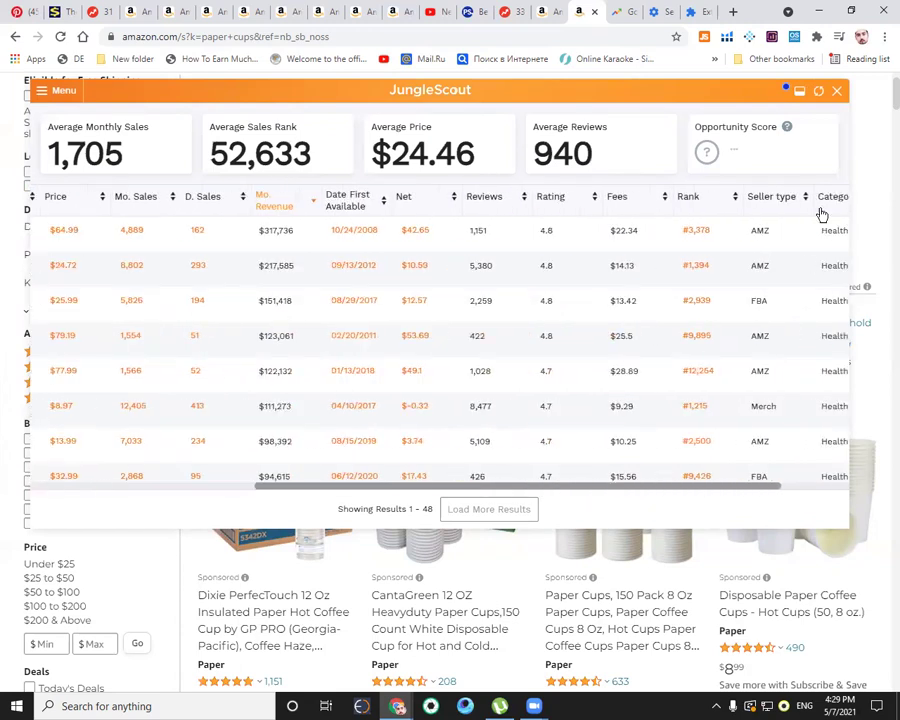
{"action": "key", "text": "Escape"}
{"action": "scroll", "coordinate": [295, 89], "scroll_direction": "up", "scroll_amount": 2}
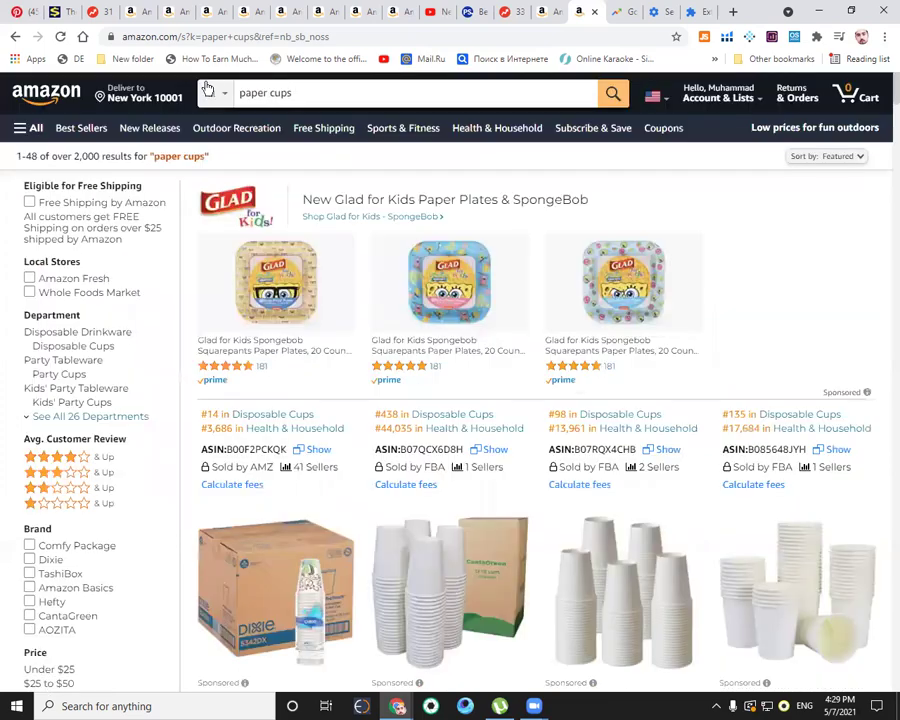
Step: Look through the search suggestions for "c" in place of "paper cups" and return to the Amazon home page
{"action": "key", "text": "ctrl+a"}
{"action": "key", "text": "BackSpace"}
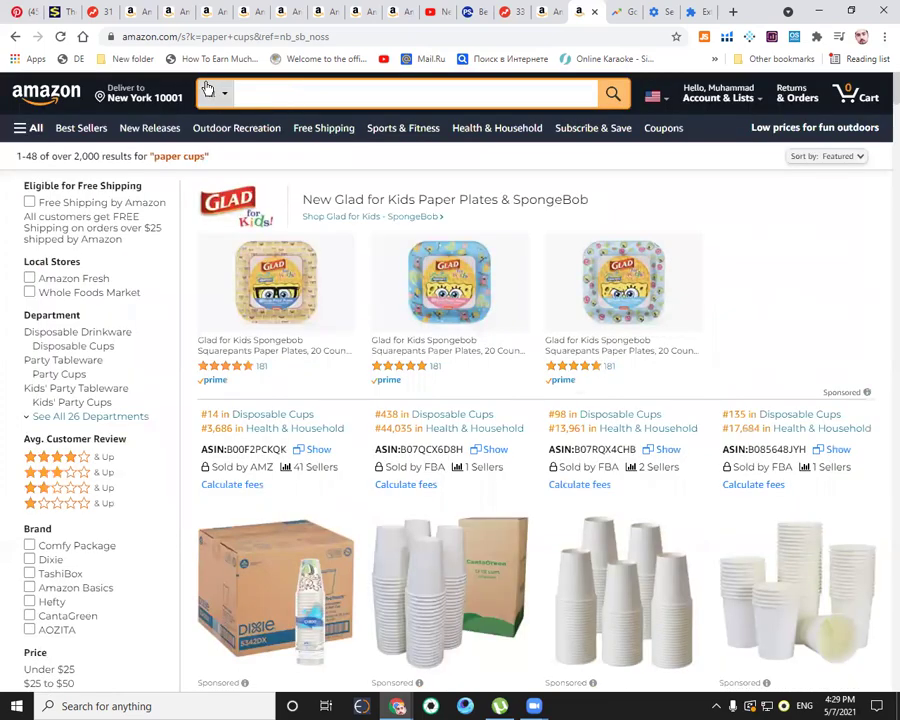
{"action": "key", "text": "BackSpace"}
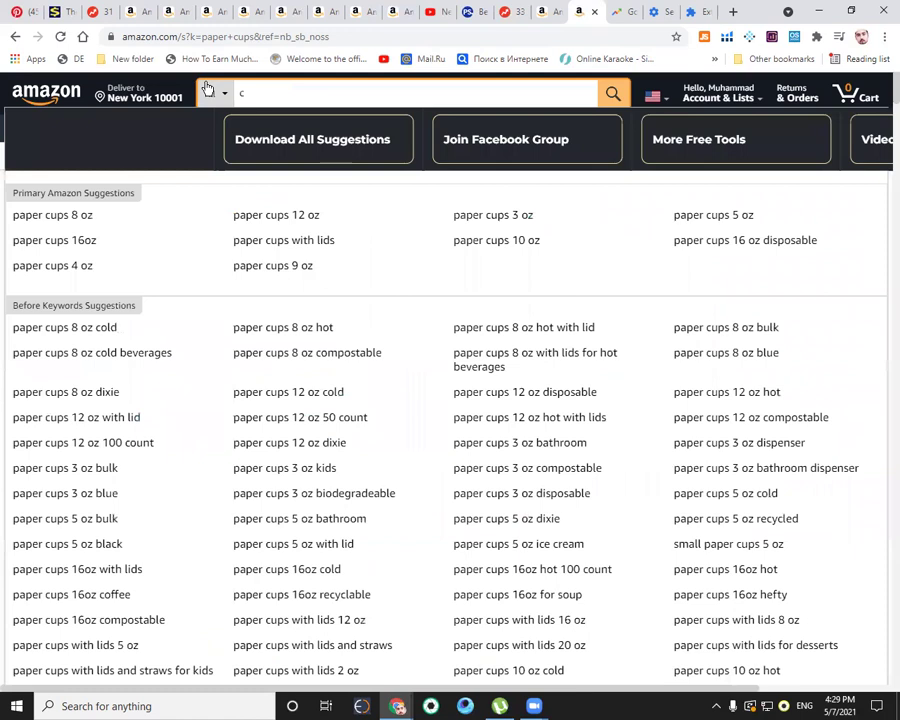
{"action": "key", "text": "BackSpace"}
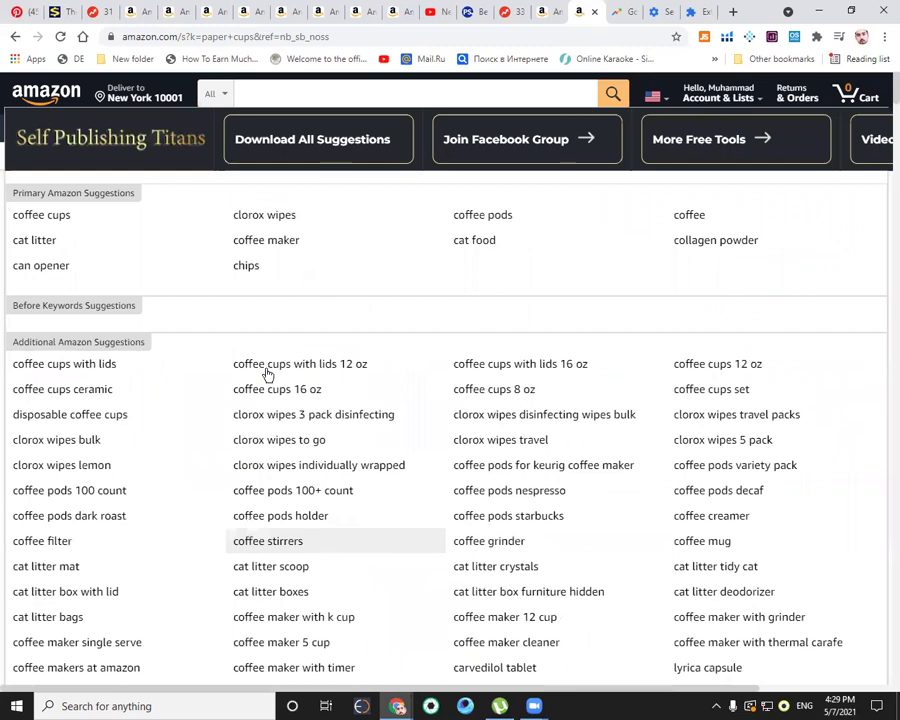
{"action": "left_click", "coordinate": [31, 95]}
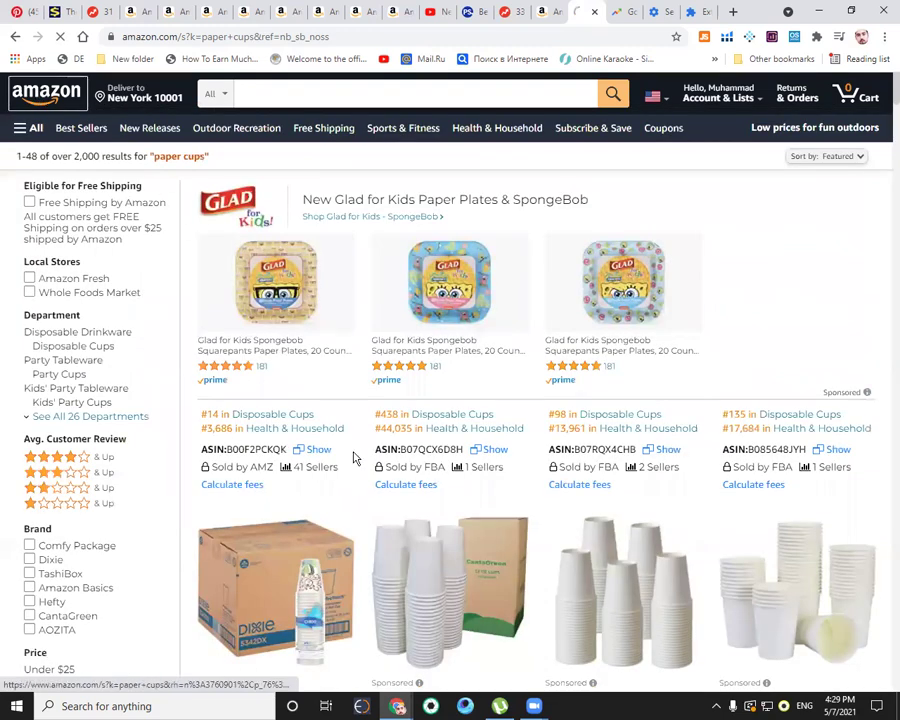
{"action": "scroll", "coordinate": [355, 440], "scroll_direction": "down", "scroll_amount": 2}
{"action": "scroll", "coordinate": [356, 425], "scroll_direction": "up", "scroll_amount": 1}
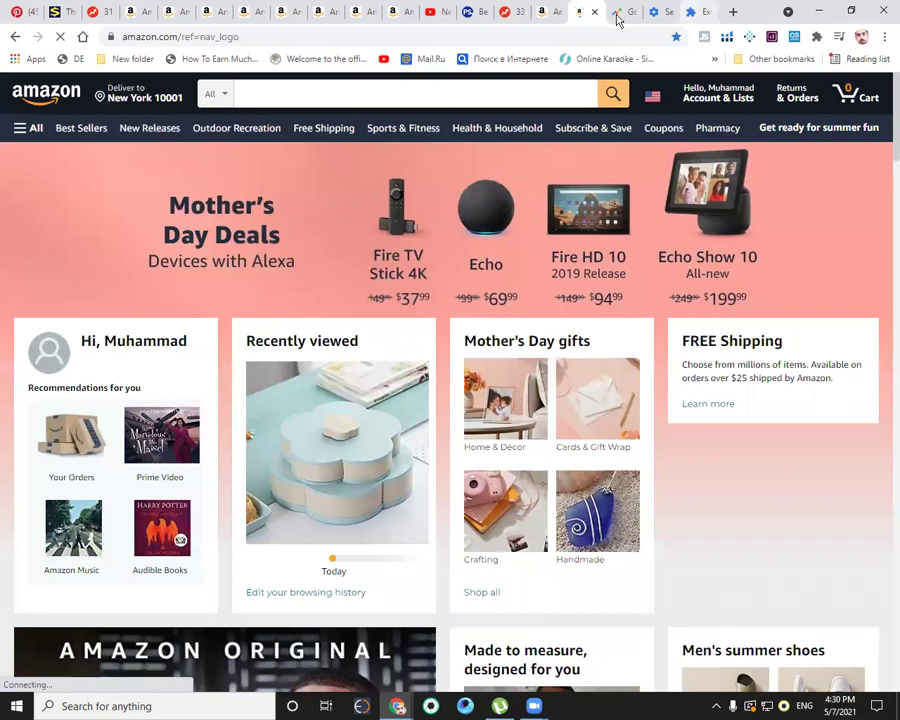
Step: Return to the browser's extensions page and reload the My FBA Tools Sessions Loader extension again
{"action": "key", "text": "ctrl+9"}
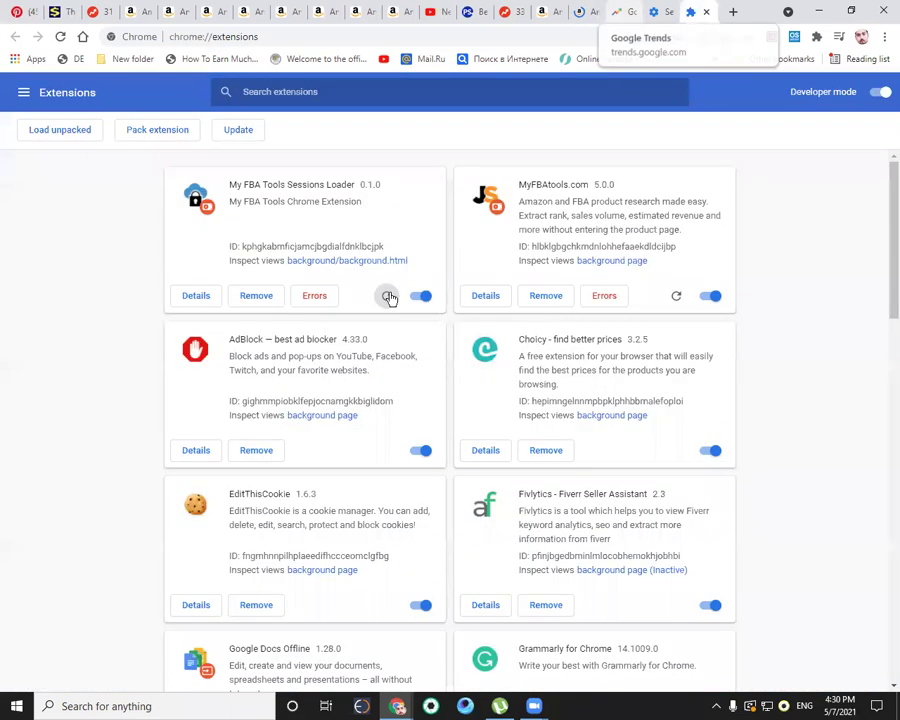
{"action": "left_click", "coordinate": [388, 296]}
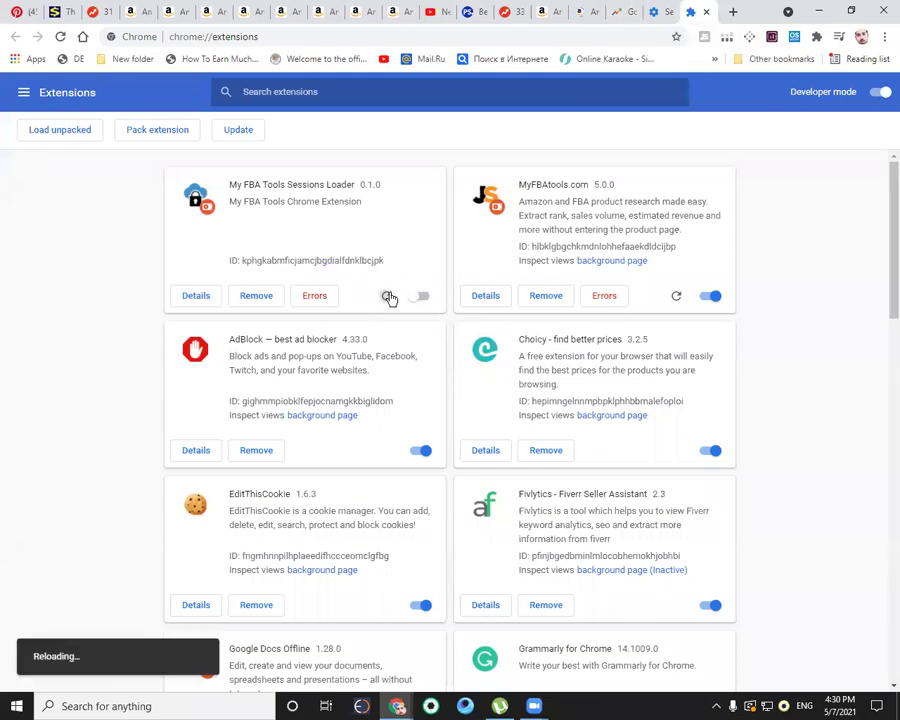
{"action": "left_click", "coordinate": [388, 296]}
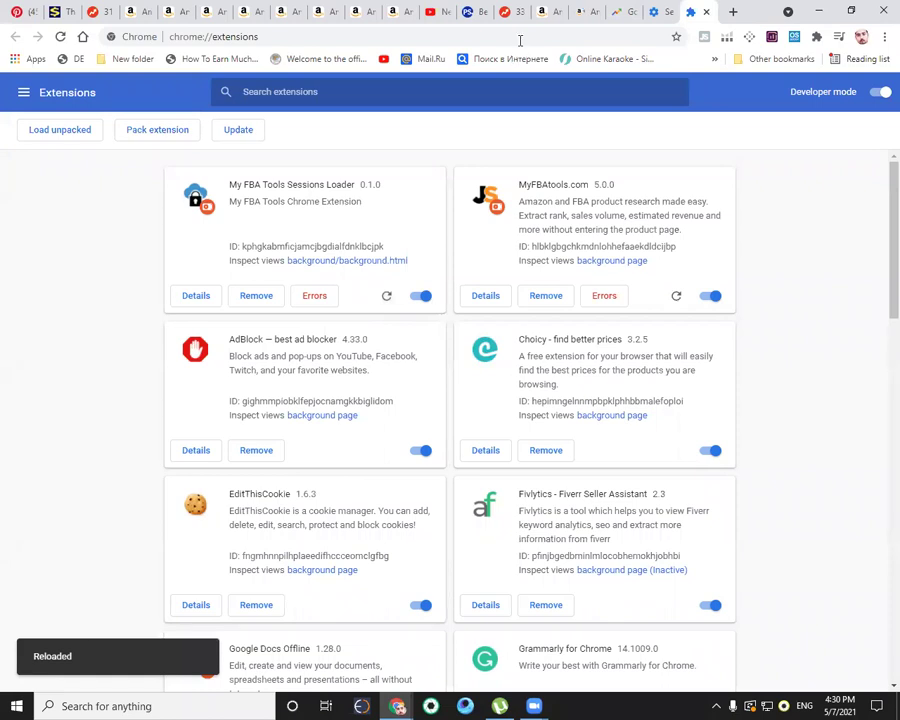
Step: Open the My FBA Tools membership page and launch the Helium10 Account 01 and Jungle Scout web app sessions
{"action": "left_click", "coordinate": [429, 37]}
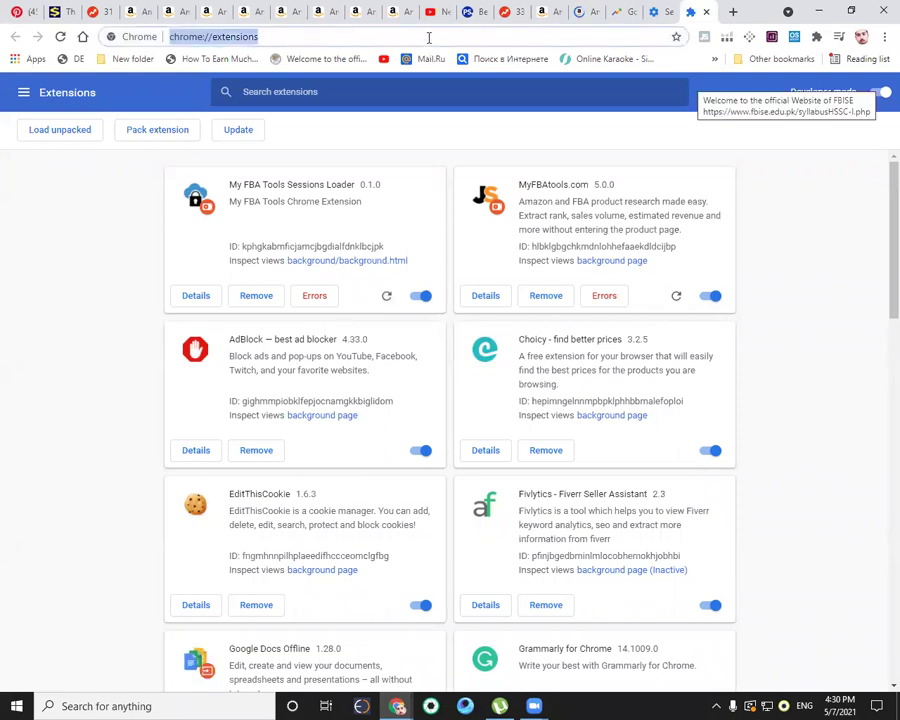
{"action": "type", "text": "members.helium10.com"}
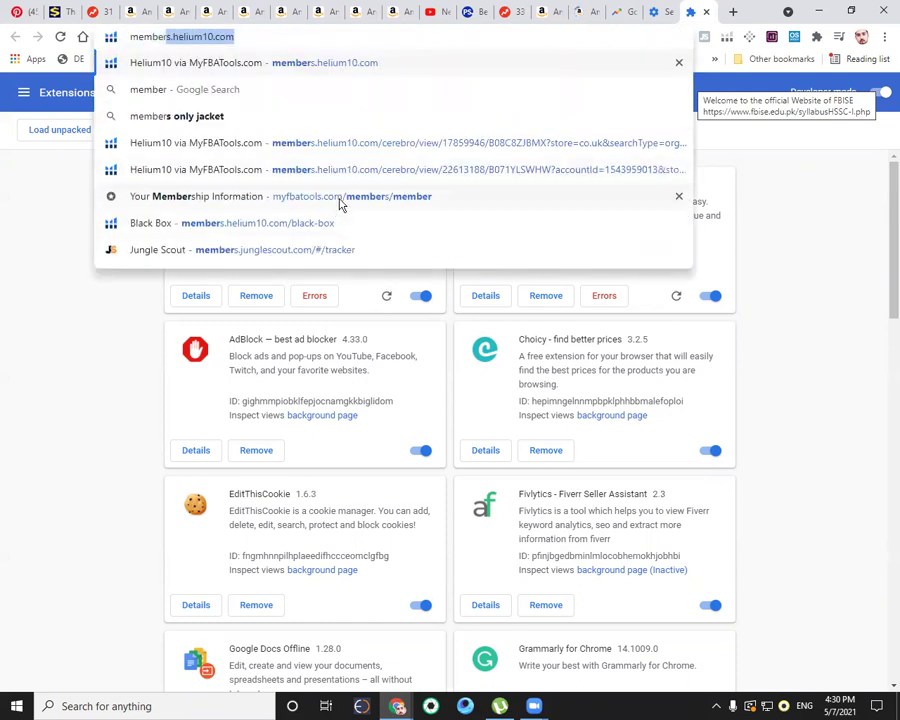
{"action": "left_click", "coordinate": [400, 197]}
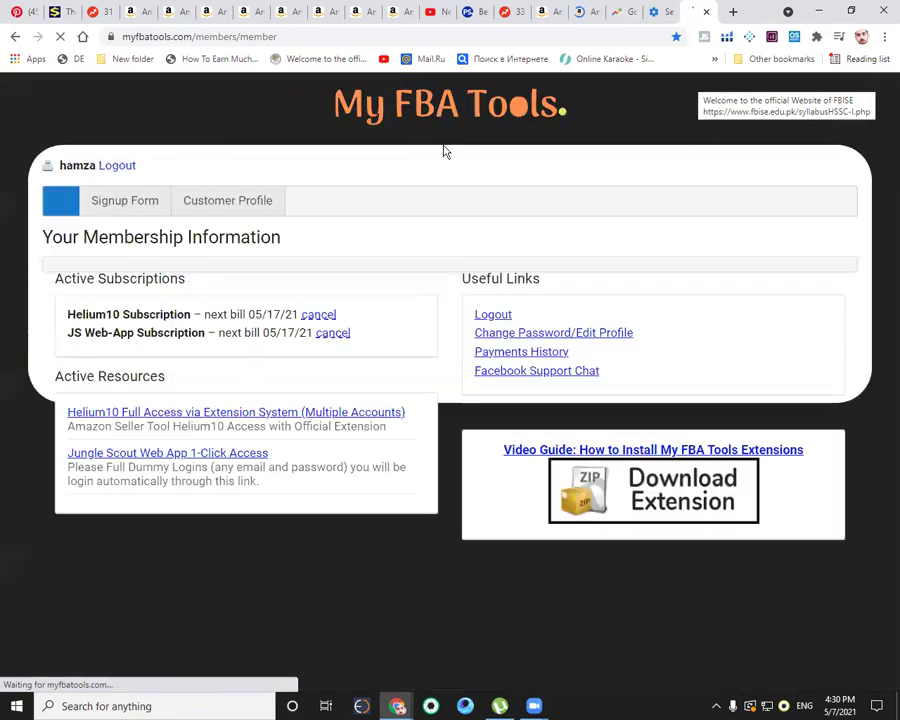
{"action": "left_click", "coordinate": [297, 416]}
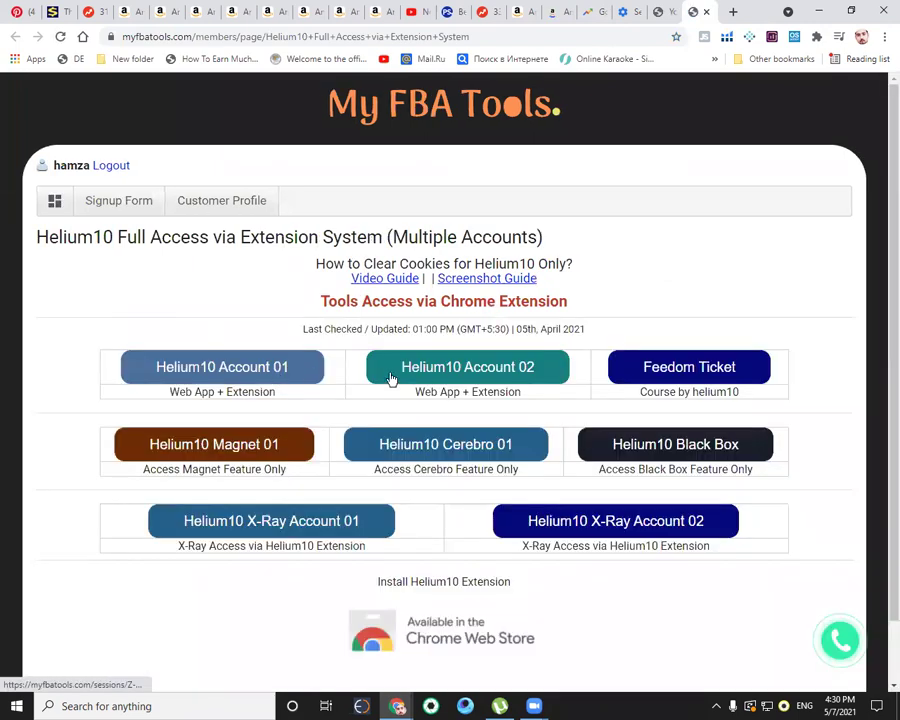
{"action": "left_click", "coordinate": [305, 376]}
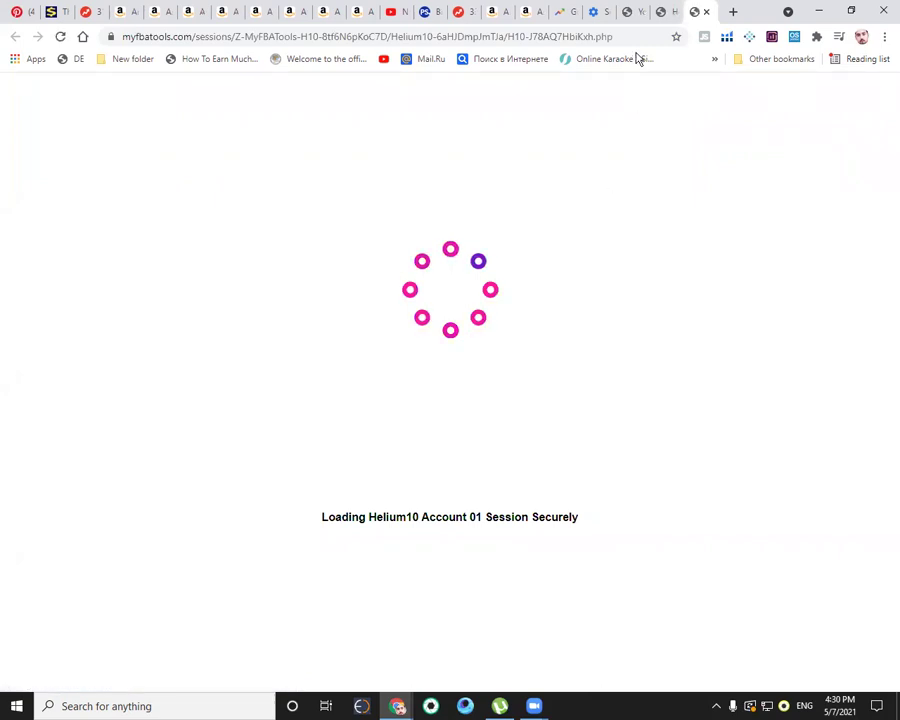
{"action": "left_click", "coordinate": [645, 14]}
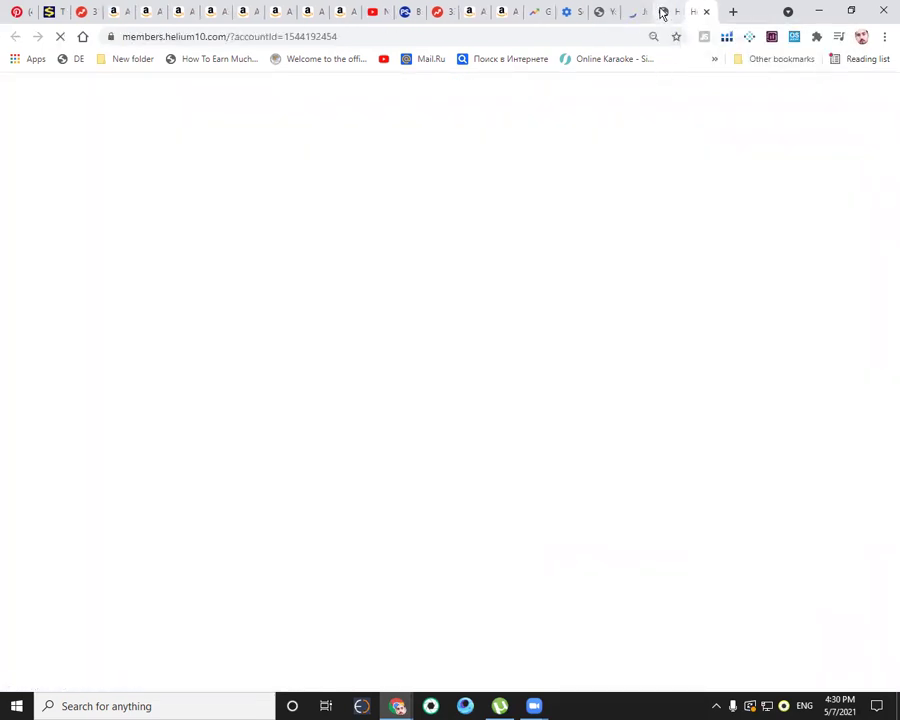
{"action": "left_click", "coordinate": [636, 12]}
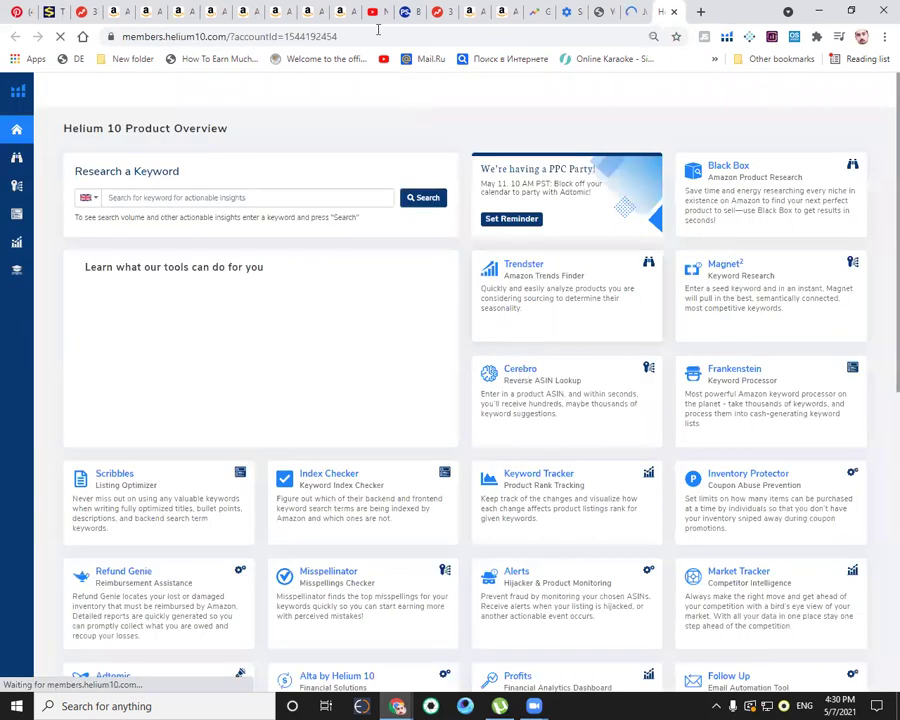
{"action": "left_click", "coordinate": [357, 12]}
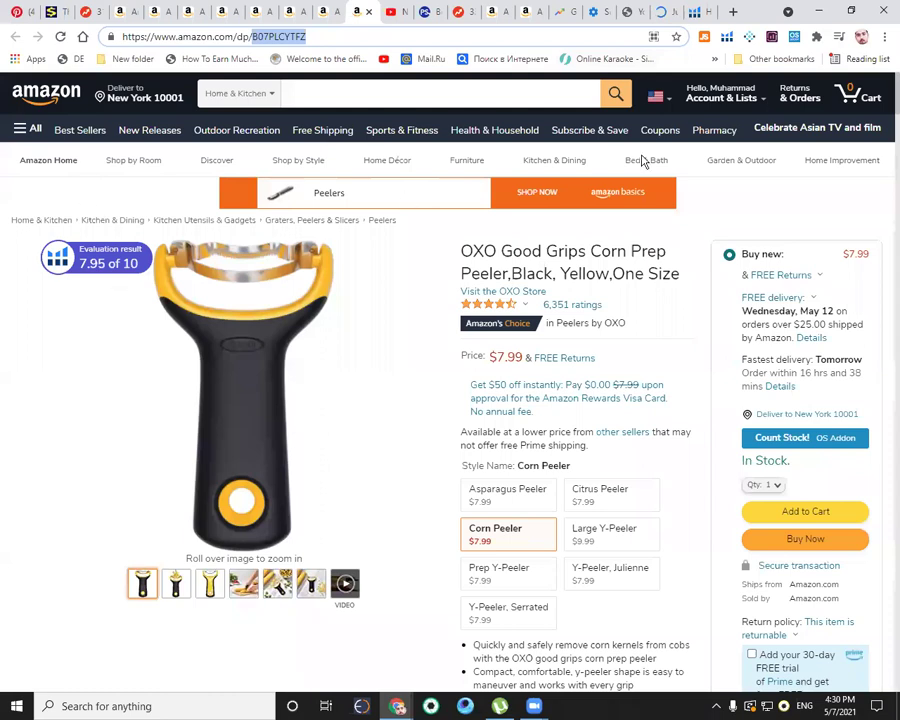
{"action": "left_click", "coordinate": [694, 12]}
{"action": "left_click", "coordinate": [826, 138]}
{"action": "left_click", "coordinate": [828, 161]}
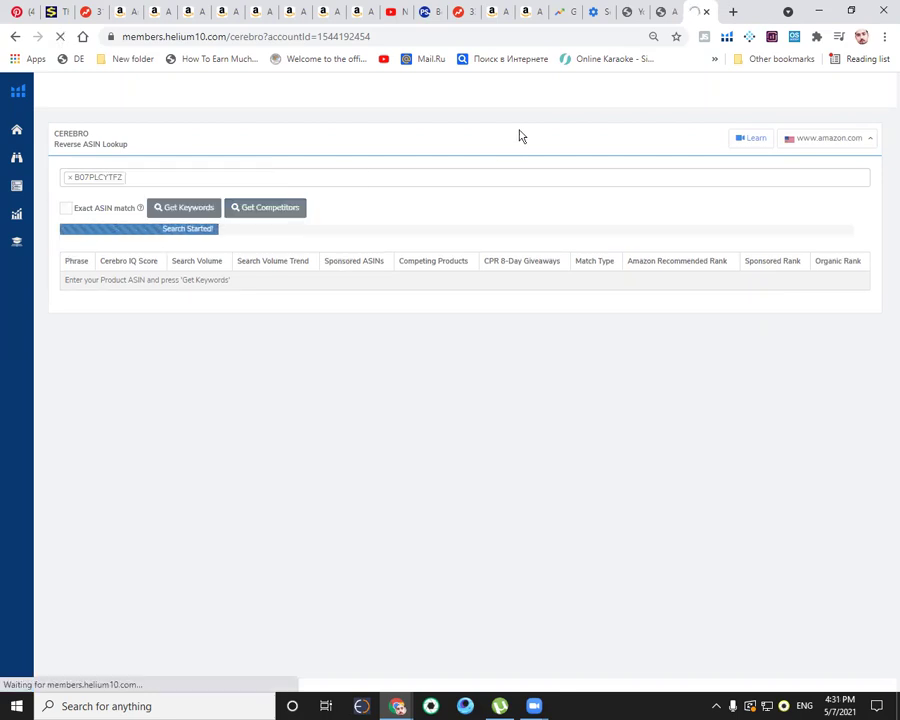
Step: Switch to the Jungle Scout web app and open Keyword Scout
{"action": "left_click", "coordinate": [666, 12]}
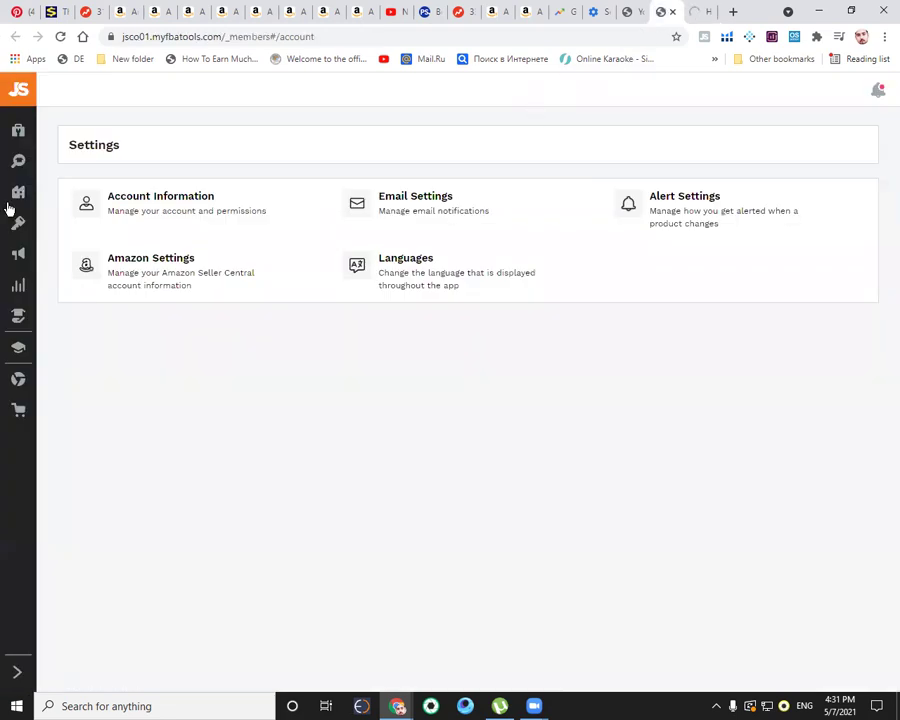
{"action": "mouse_move", "coordinate": [124, 238]}
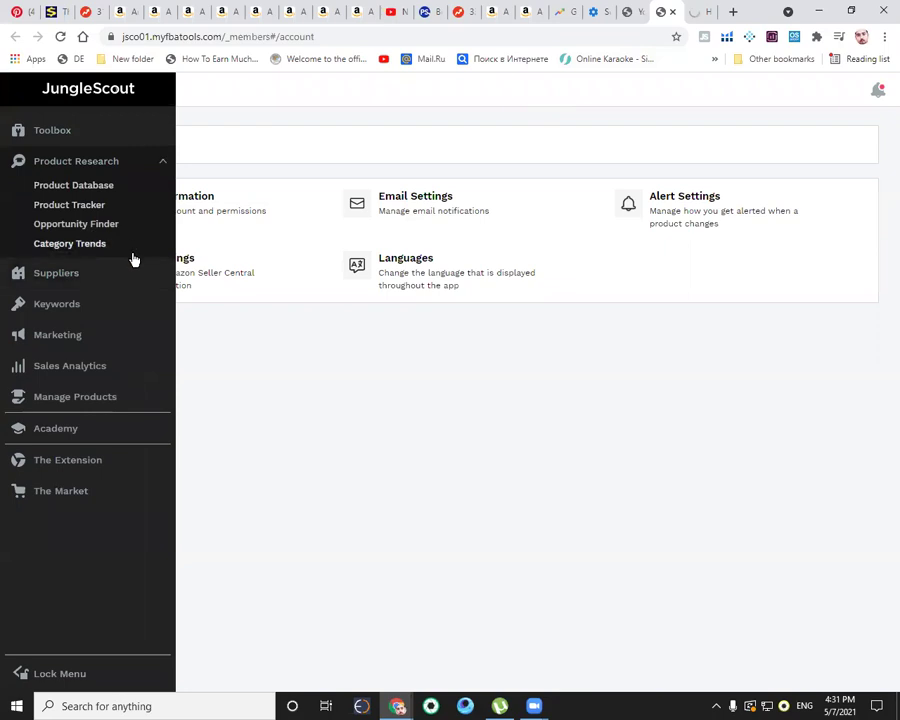
{"action": "mouse_move", "coordinate": [46, 195]}
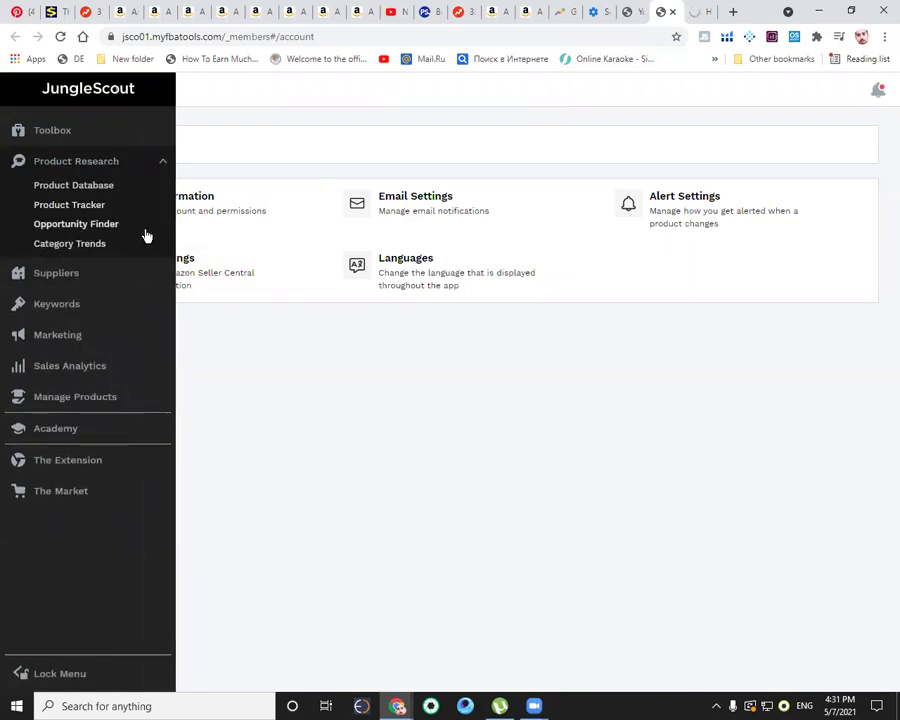
{"action": "left_click", "coordinate": [90, 304]}
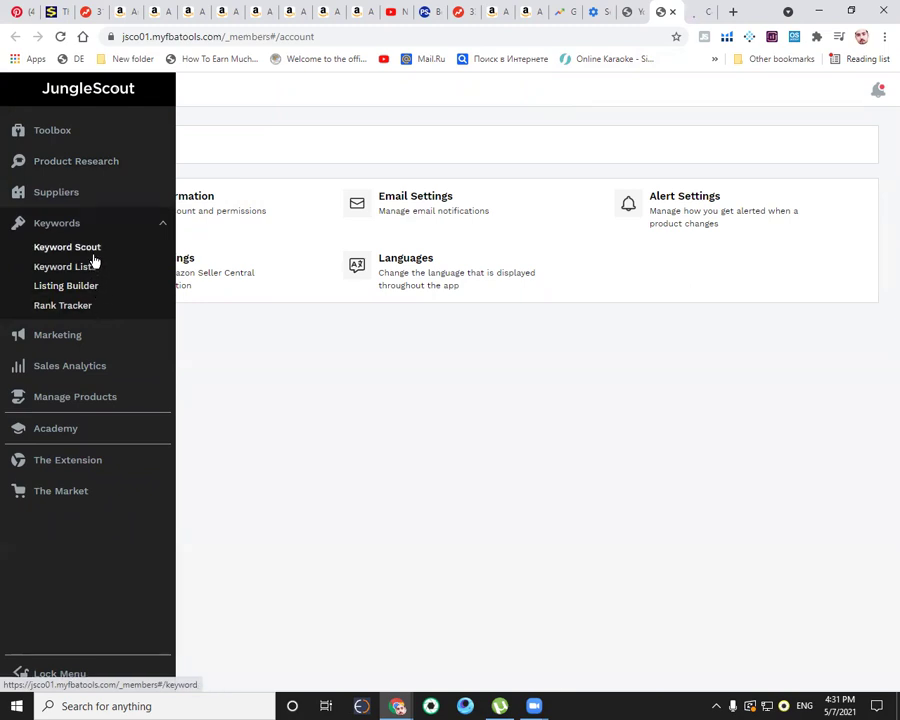
{"action": "left_click", "coordinate": [96, 258]}
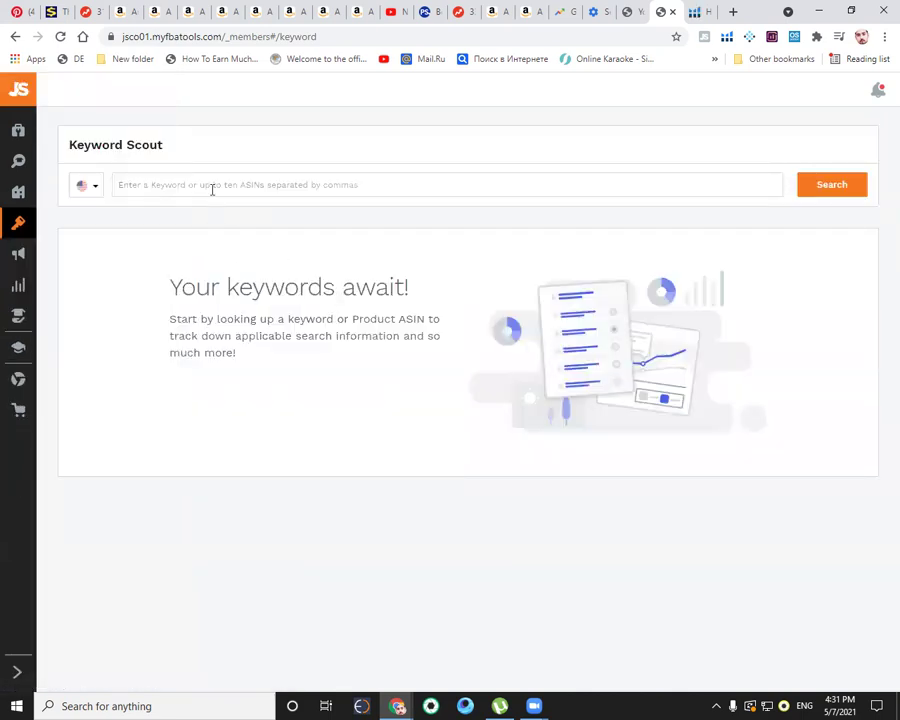
Step: Search Keyword Scout for ASIN B07PLCYTFZ in the United States marketplace
{"action": "left_click", "coordinate": [98, 184]}
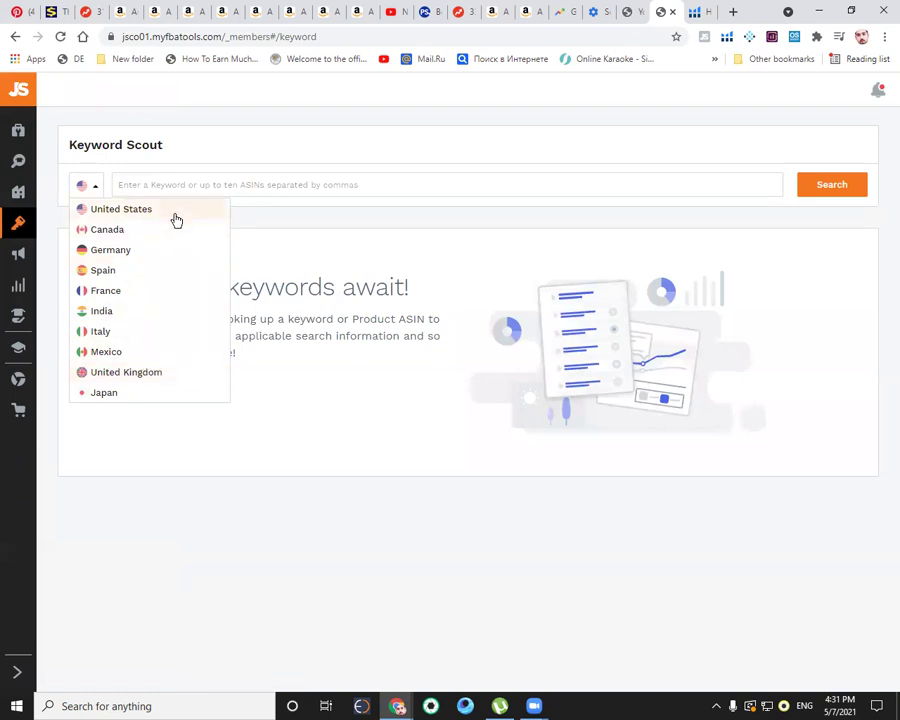
{"action": "left_click", "coordinate": [210, 212]}
{"action": "right_click", "coordinate": [243, 187]}
{"action": "left_click", "coordinate": [267, 295]}
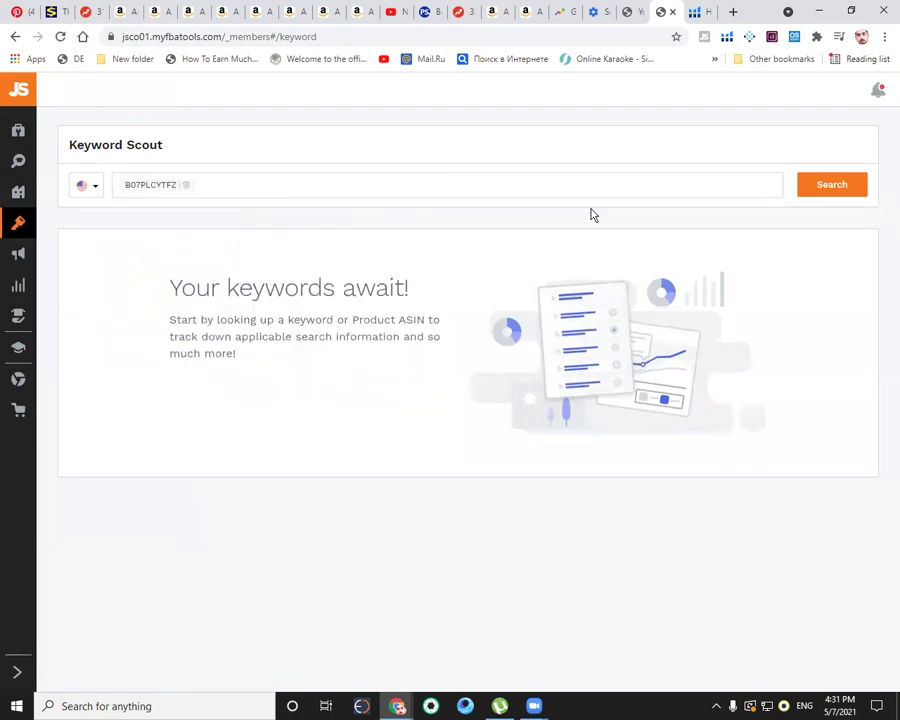
{"action": "left_click", "coordinate": [862, 190]}
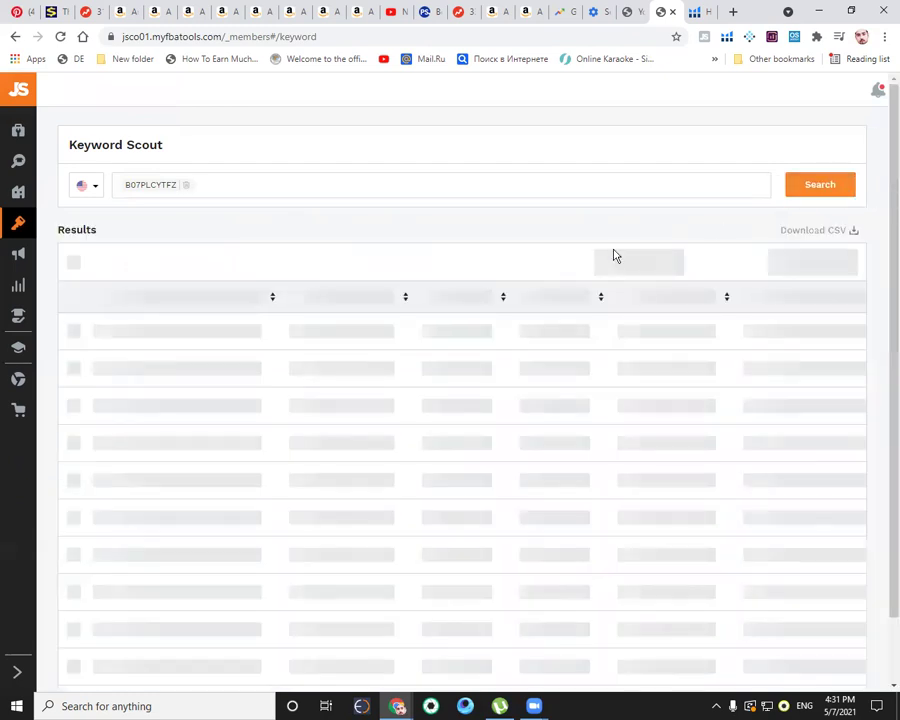
{"action": "left_click", "coordinate": [96, 190]}
{"action": "left_click", "coordinate": [409, 221]}
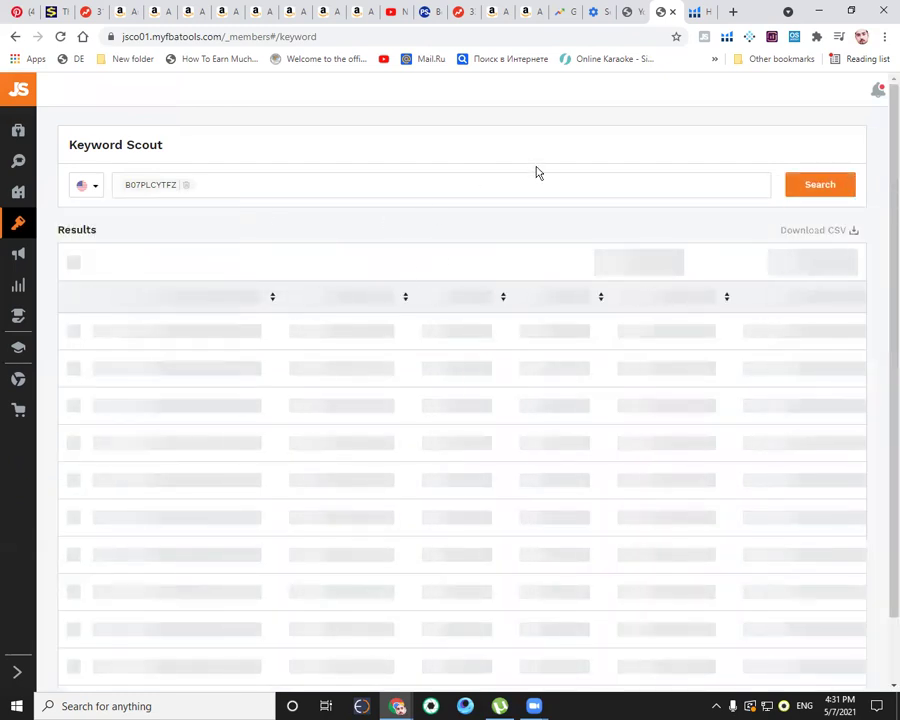
Step: Filter the Cerebro keywords for B07PLCYTFZ to a minimum search volume of 10000 and a maximum word count of 4
{"action": "left_click", "coordinate": [697, 12]}
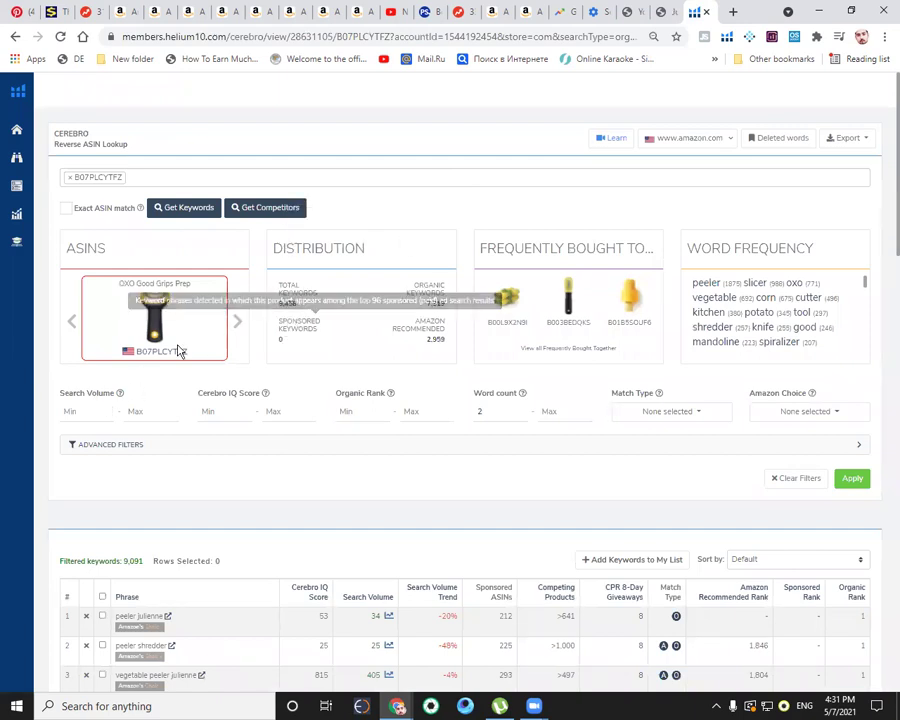
{"action": "left_click", "coordinate": [86, 409]}
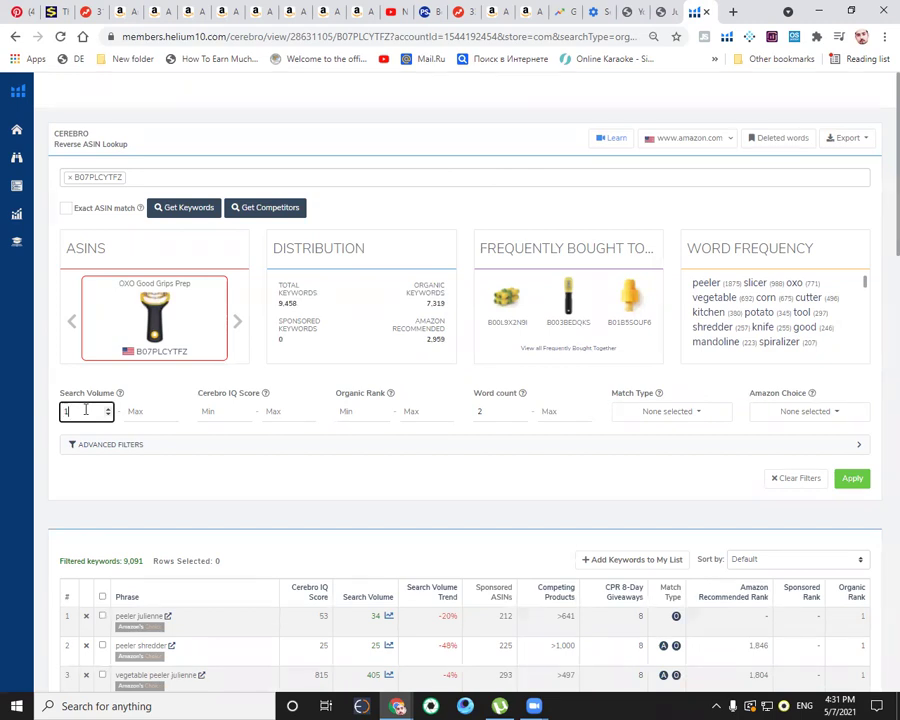
{"action": "type", "text": "10000"}
{"action": "double_click", "coordinate": [540, 409]}
{"action": "left_click", "coordinate": [549, 420]}
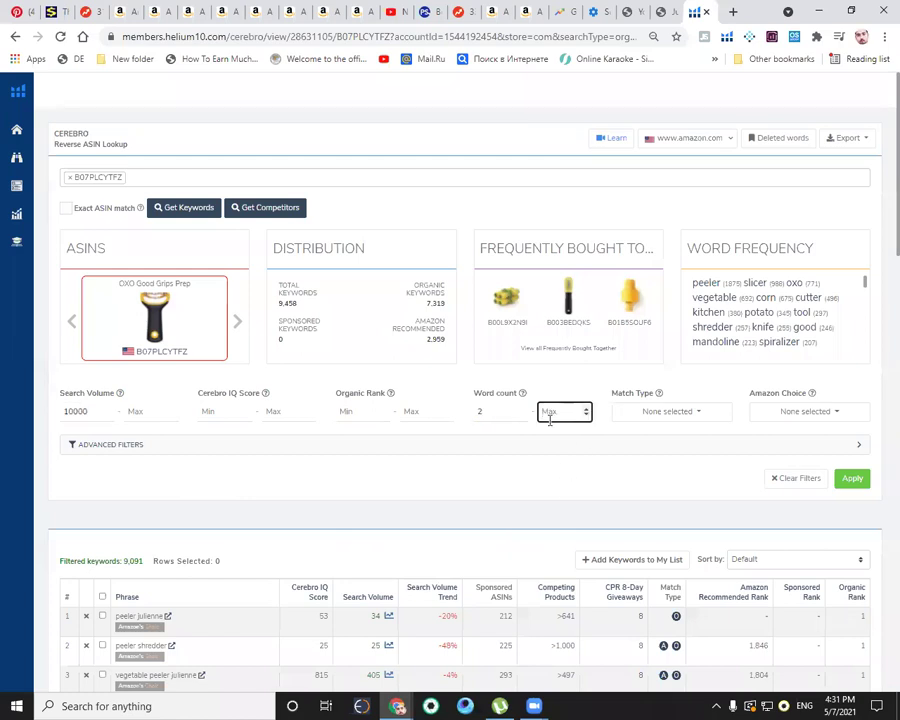
{"action": "type", "text": "4"}
{"action": "left_click", "coordinate": [850, 480]}
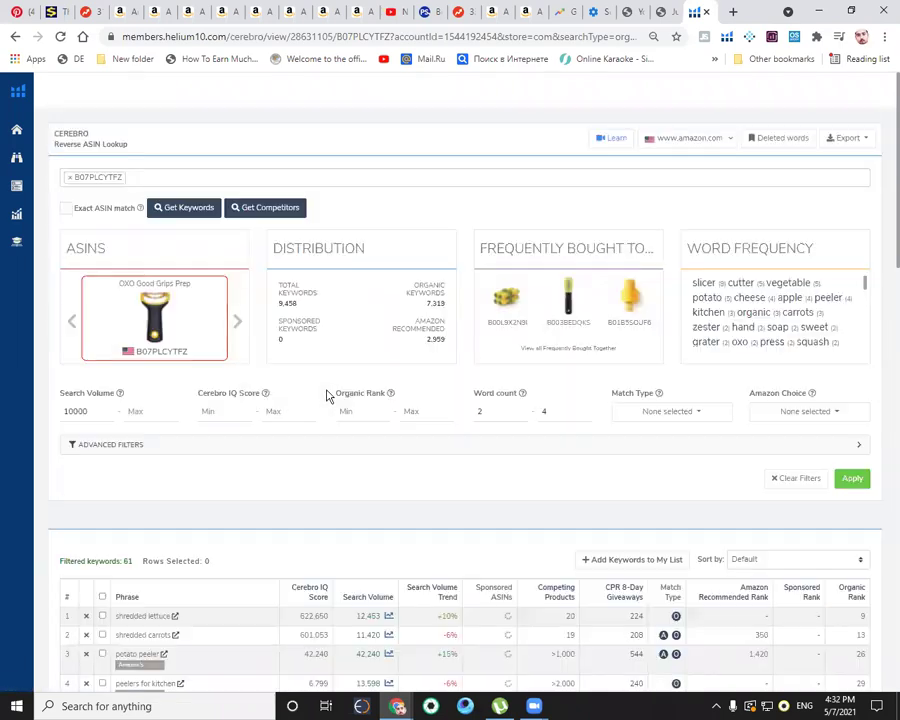
Step: Set the minimum search volume to 6000, reapply the Cerebro filters and review the filtered keyword list
{"action": "scroll", "coordinate": [151, 428], "scroll_direction": "down", "scroll_amount": 3}
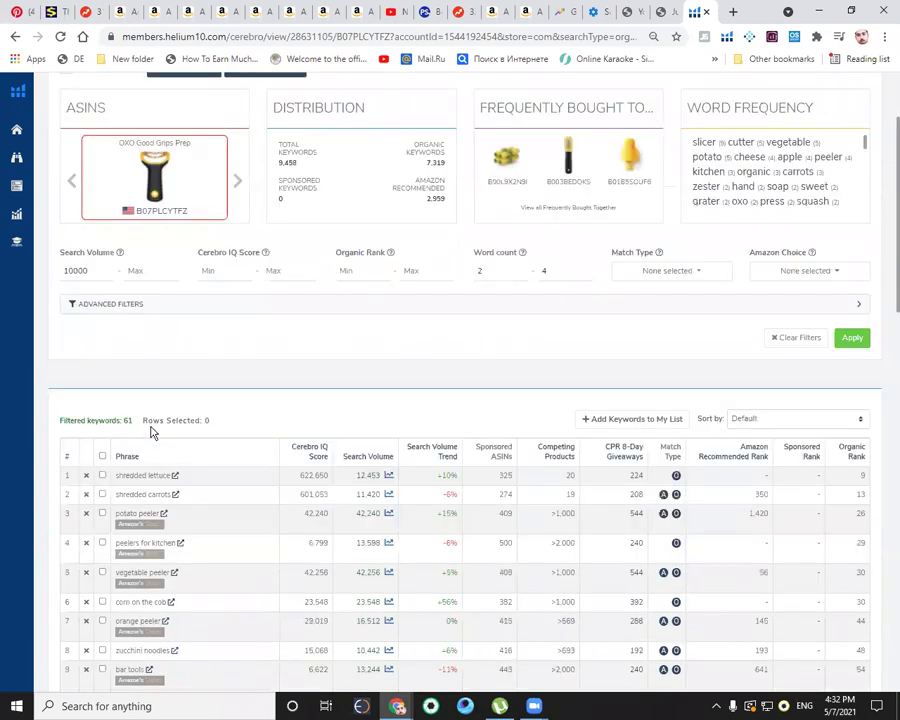
{"action": "scroll", "coordinate": [76, 366], "scroll_direction": "up", "scroll_amount": 1}
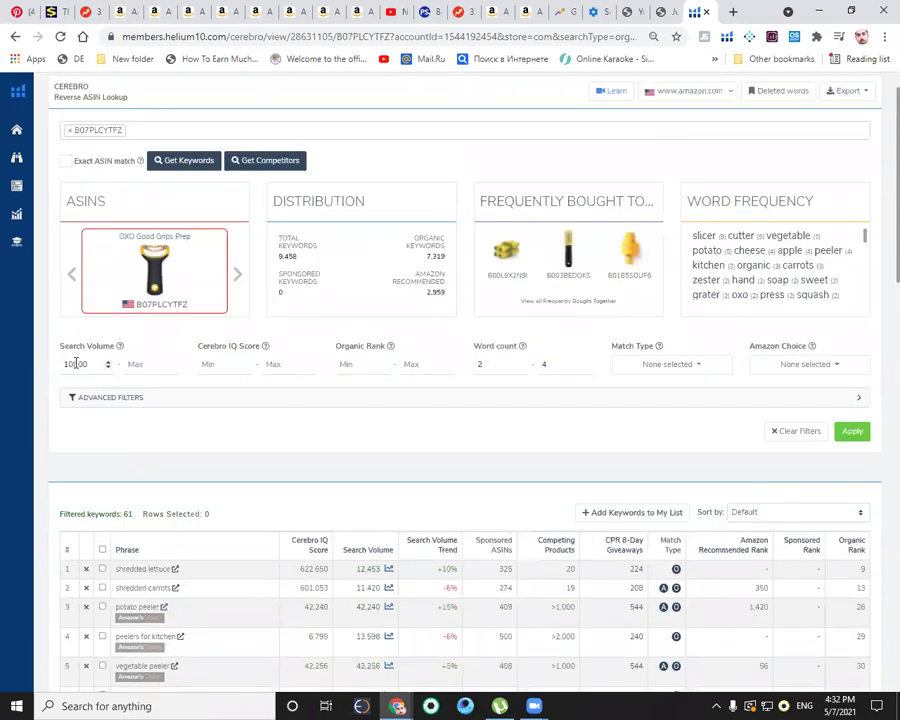
{"action": "left_click", "coordinate": [67, 364]}
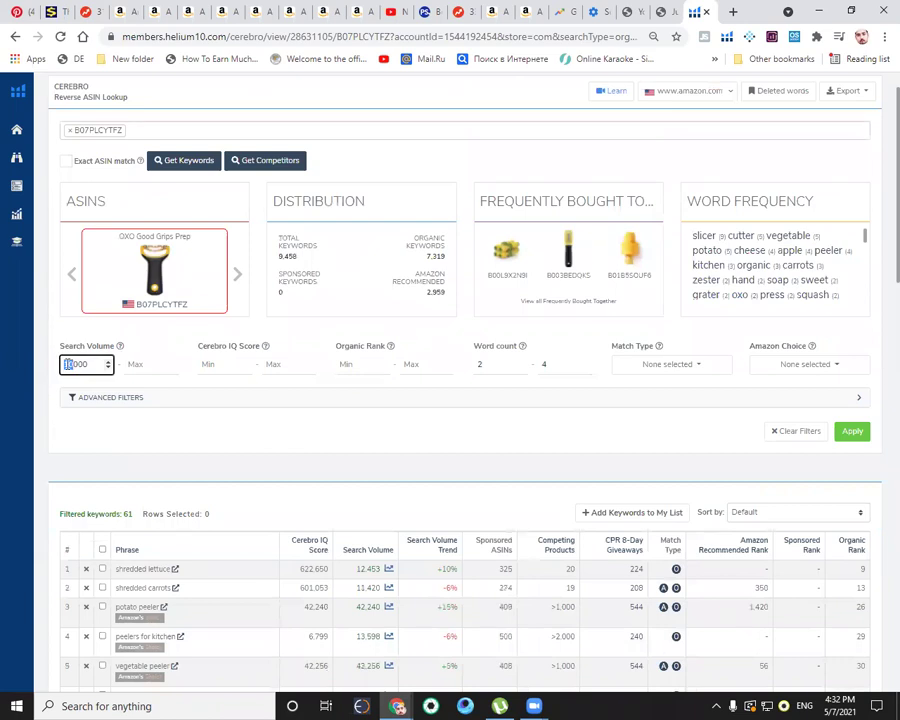
{"action": "left_click", "coordinate": [852, 431]}
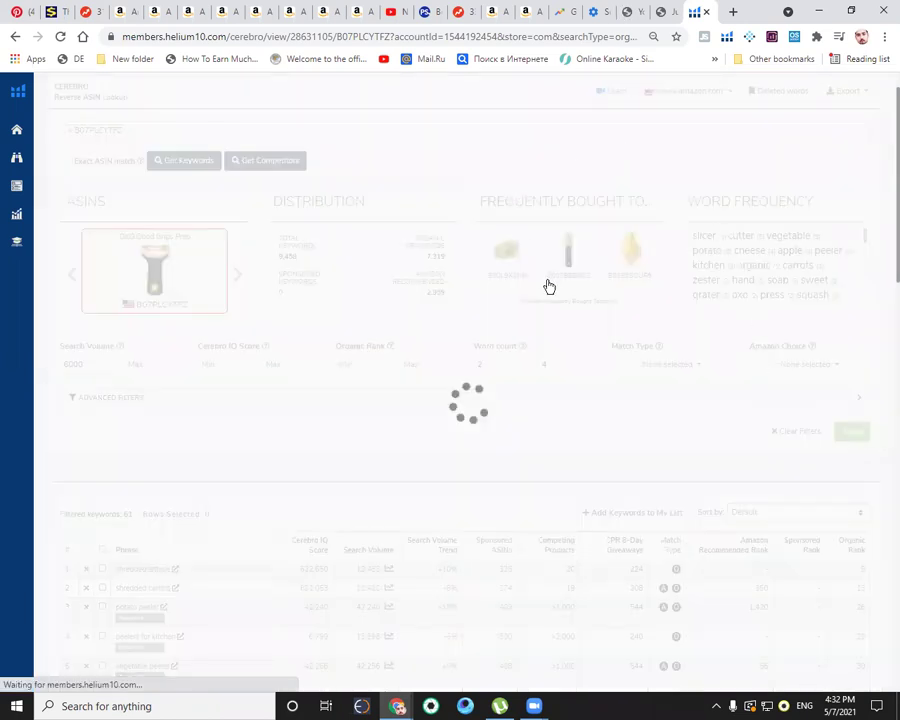
{"action": "scroll", "coordinate": [536, 265], "scroll_direction": "down", "scroll_amount": 3}
{"action": "left_click", "coordinate": [540, 224]}
{"action": "scroll", "coordinate": [325, 337], "scroll_direction": "down", "scroll_amount": 1}
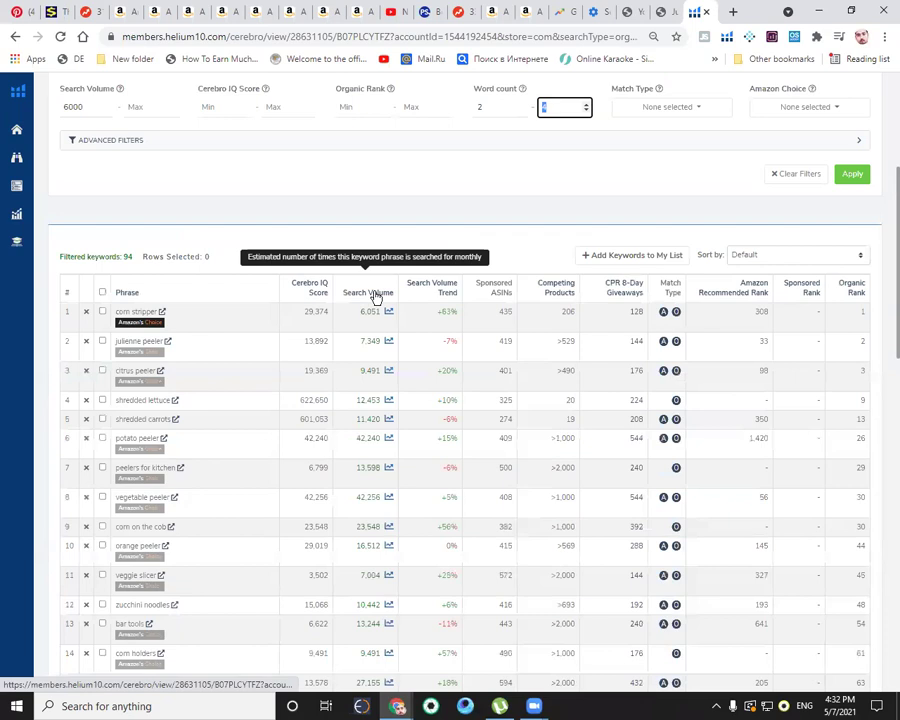
Step: Sort the filtered Cerebro keywords by search volume, high to low, and re-sort them by Cerebro IQ Score, high to low
{"action": "left_click", "coordinate": [376, 293]}
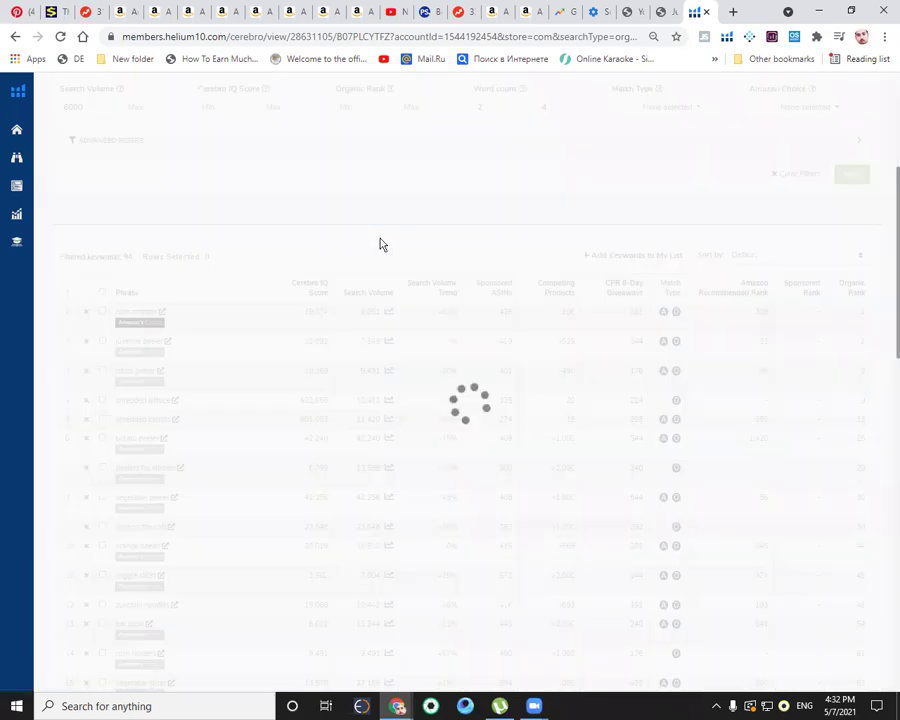
{"action": "scroll", "coordinate": [395, 214], "scroll_direction": "down", "scroll_amount": 1}
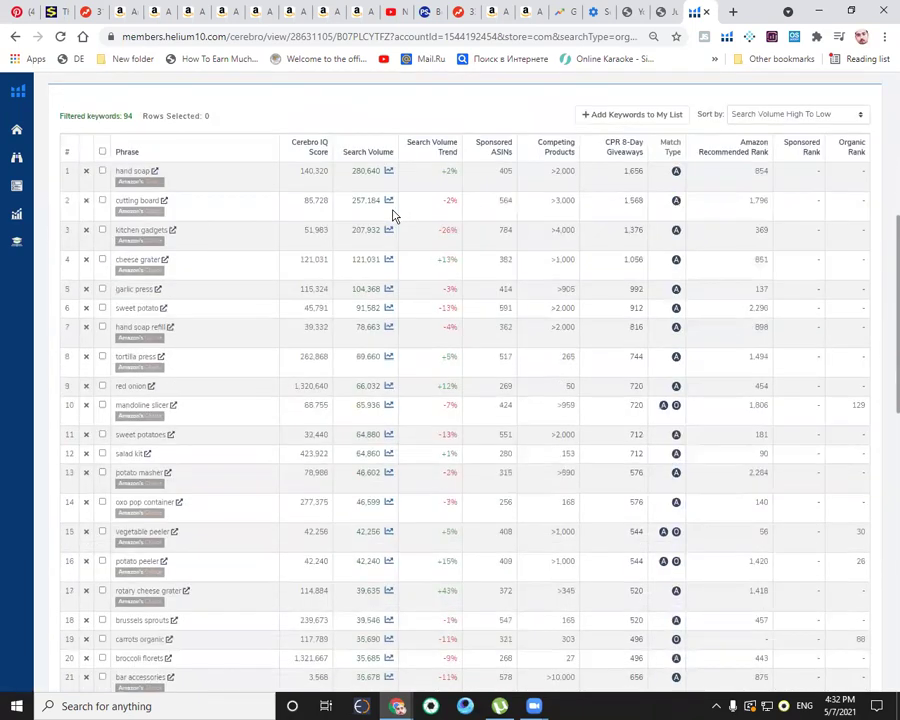
{"action": "left_click", "coordinate": [317, 147]}
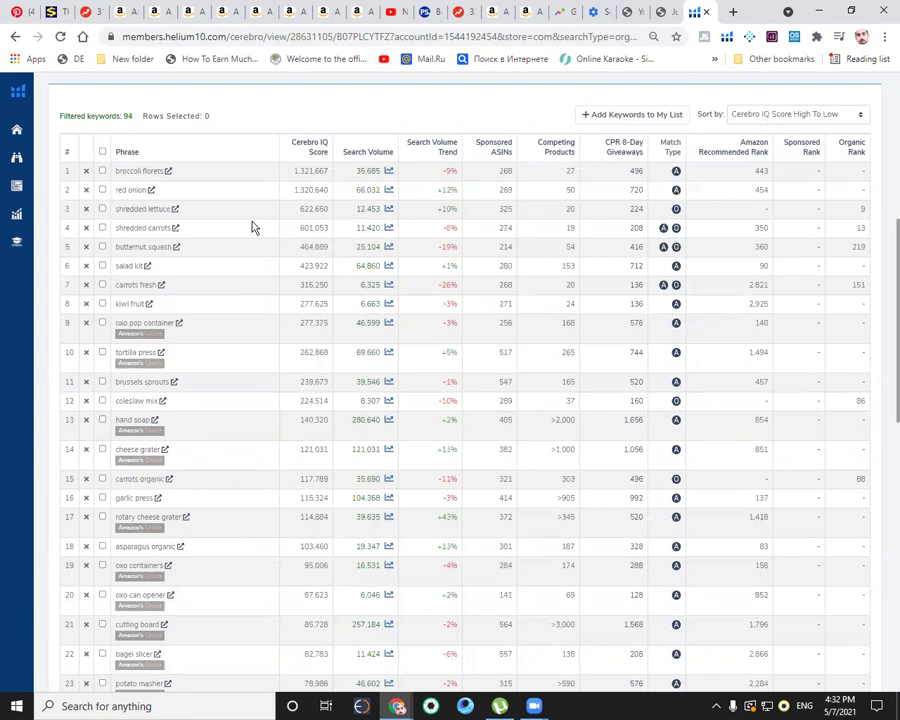
Step: Check the competing products figure for broccoli florets and look at its Amazon search results, closing them when done
{"action": "double_click", "coordinate": [570, 171]}
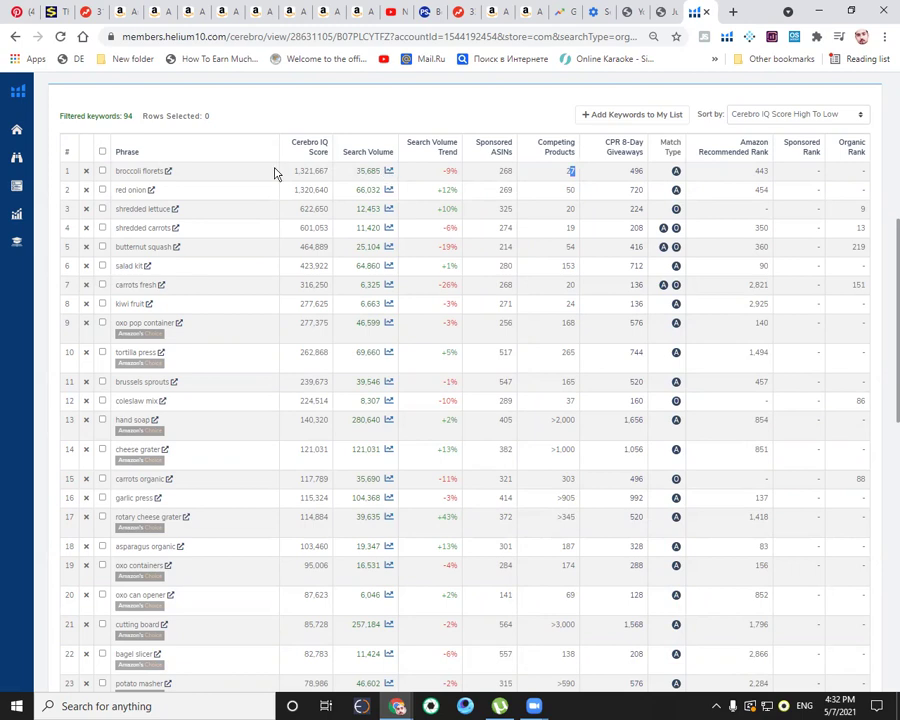
{"action": "left_click", "coordinate": [172, 174]}
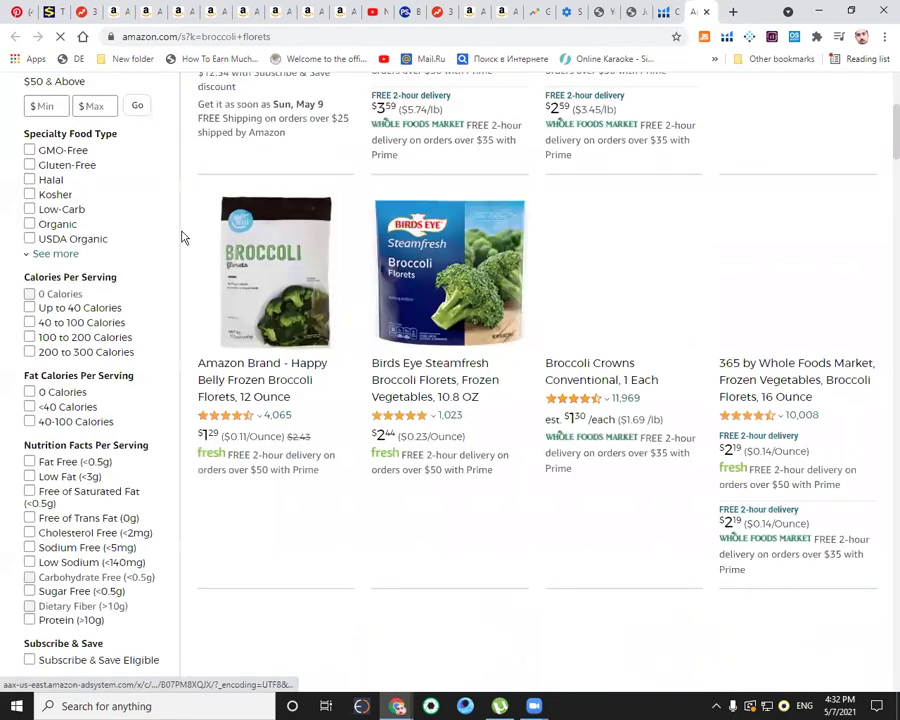
{"action": "key", "text": "ctrl+w"}
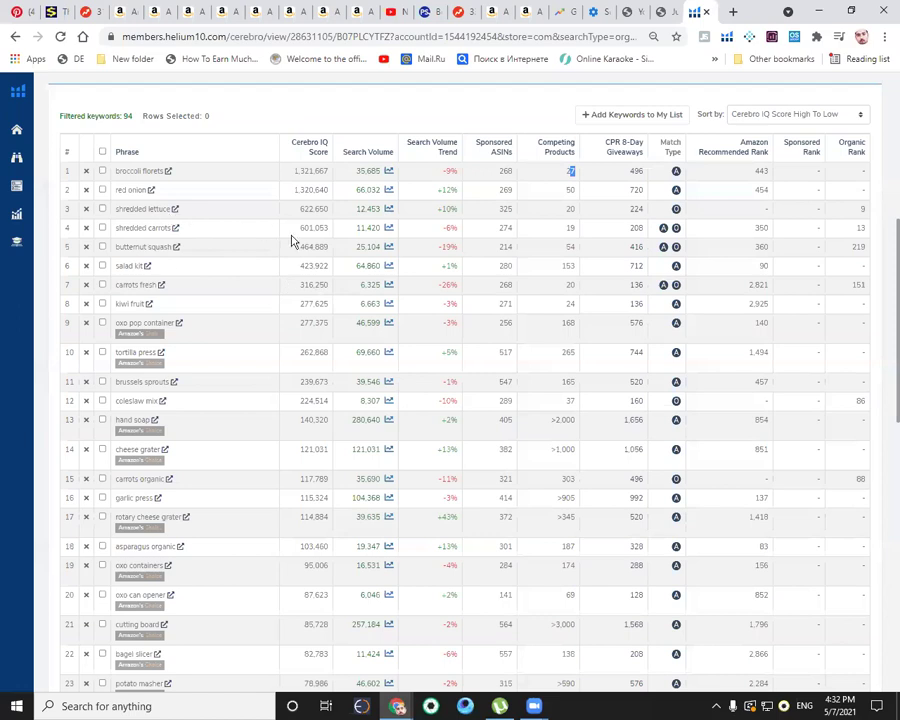
Step: View the all-time search volume history for tortilla press and check the Amazon search results for brussels sprouts
{"action": "scroll", "coordinate": [390, 250], "scroll_direction": "down", "scroll_amount": 2}
{"action": "left_click", "coordinate": [388, 234]}
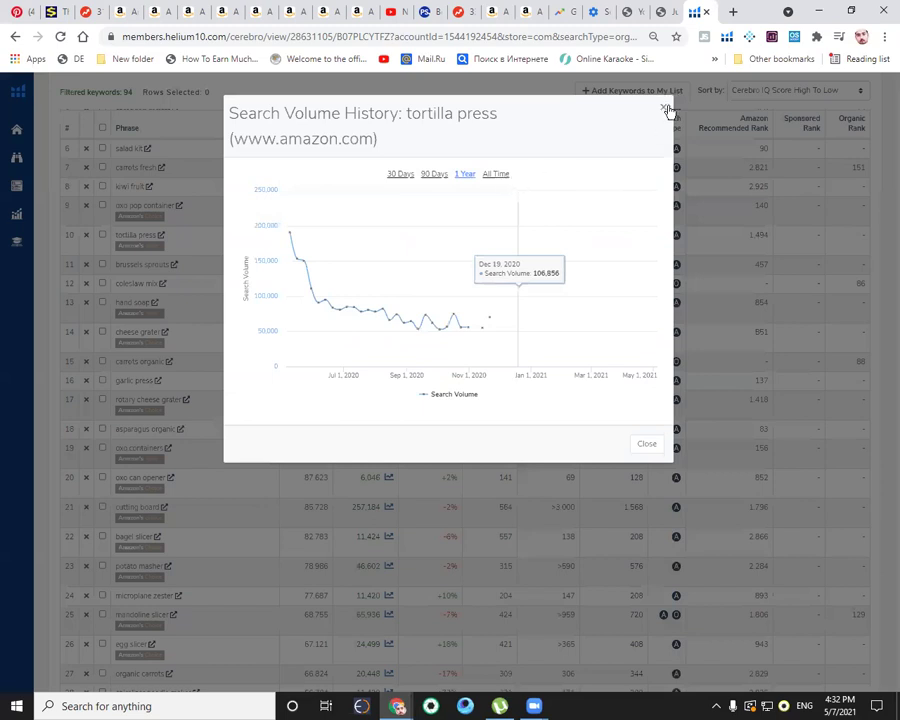
{"action": "left_click", "coordinate": [495, 174]}
{"action": "left_click", "coordinate": [661, 107]}
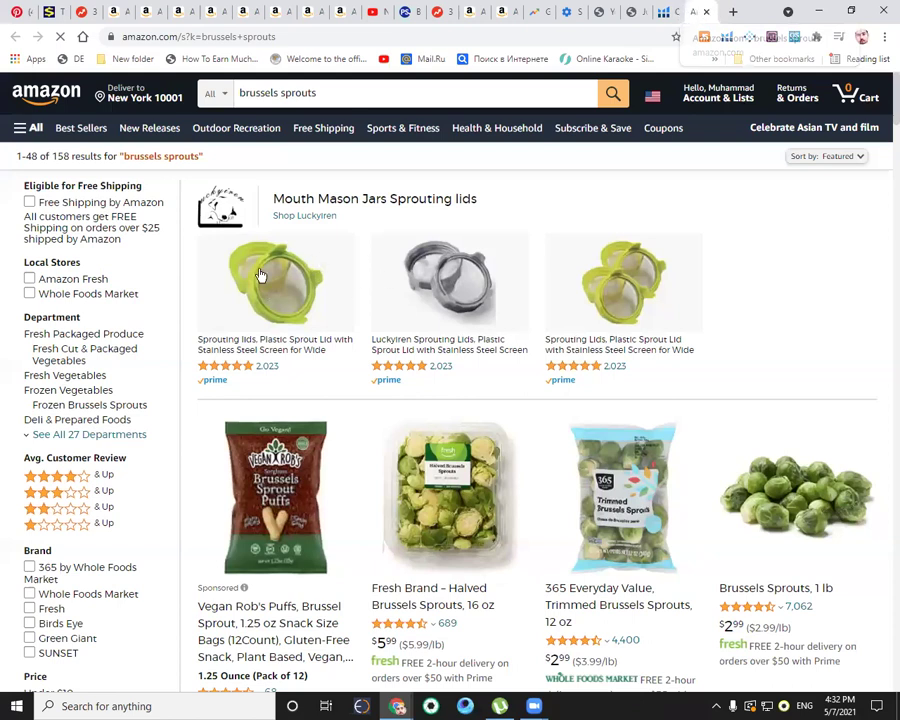
{"action": "key", "text": "ctrl+w"}
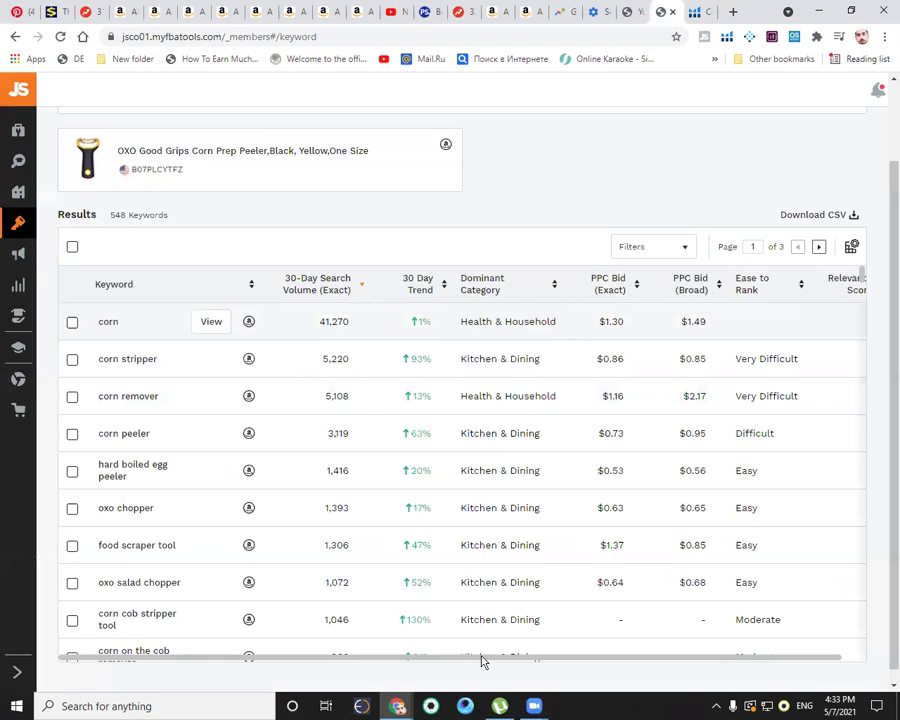
Step: Review the Jungle Scout Keyword Scout results for B07PLCYTFZ and return to the Helium 10 Cerebro keyword list
{"action": "scroll", "coordinate": [350, 540], "scroll_direction": "down", "scroll_amount": 3}
{"action": "scroll", "coordinate": [350, 543], "scroll_direction": "up", "scroll_amount": 3}
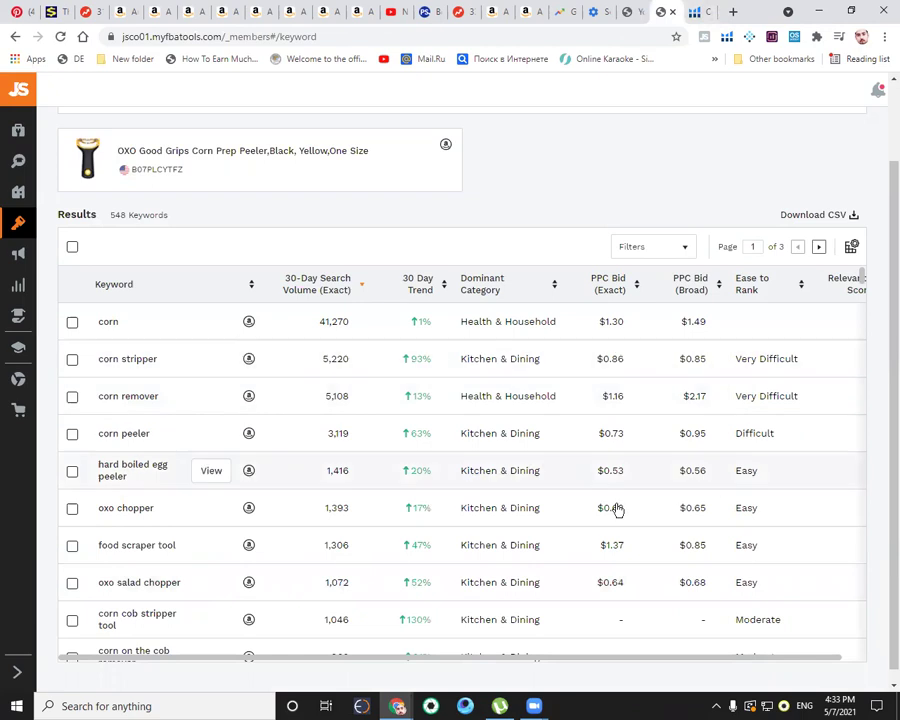
{"action": "scroll", "coordinate": [632, 493], "scroll_direction": "up", "scroll_amount": 2}
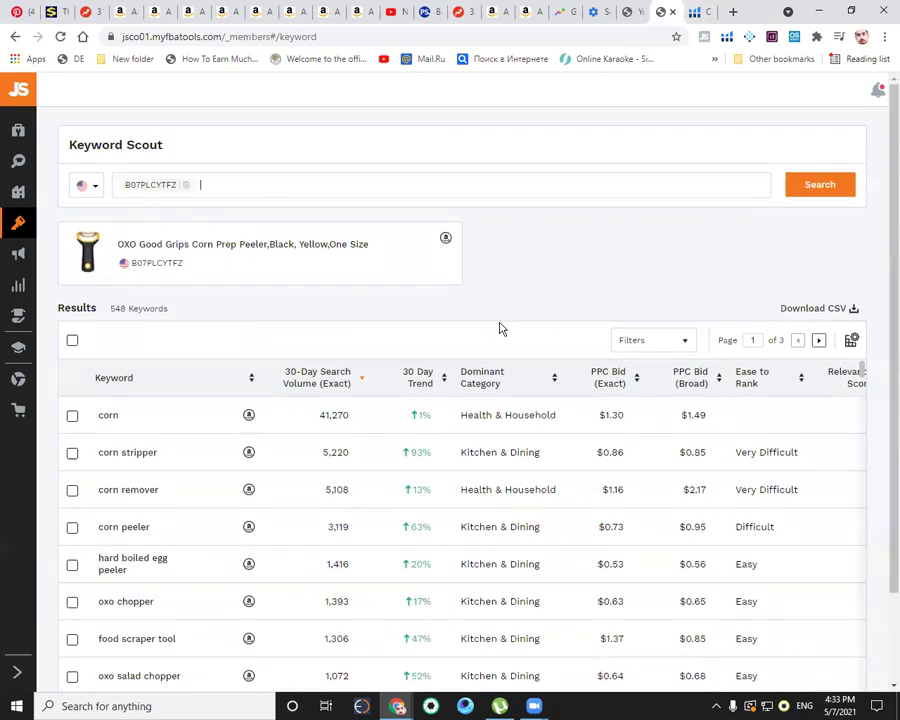
{"action": "scroll", "coordinate": [438, 283], "scroll_direction": "down", "scroll_amount": 1}
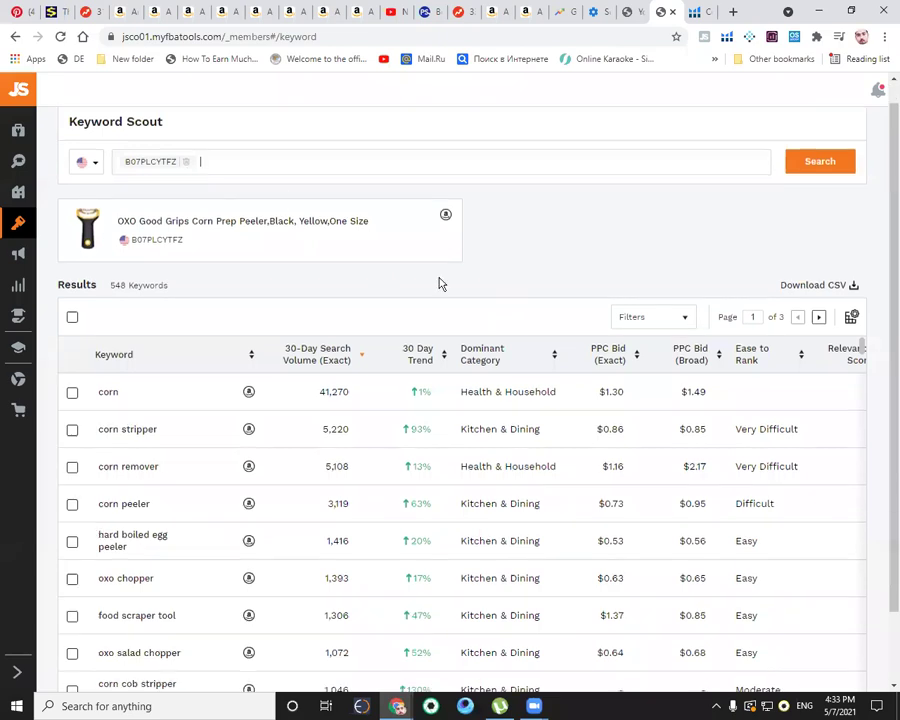
{"action": "scroll", "coordinate": [597, 346], "scroll_direction": "down", "scroll_amount": 2}
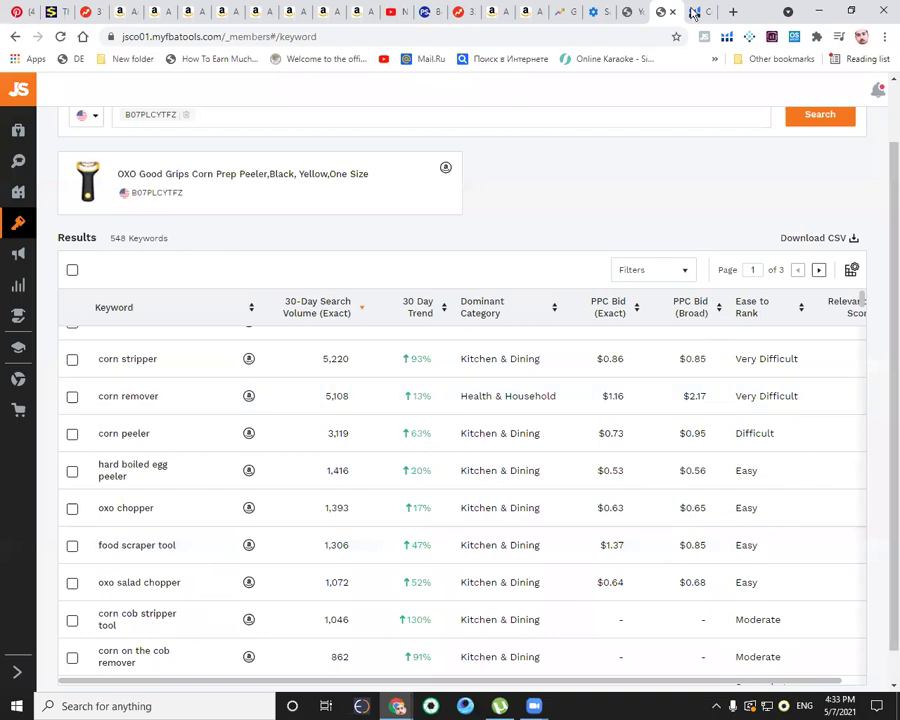
{"action": "key", "text": "ctrl+Tab"}
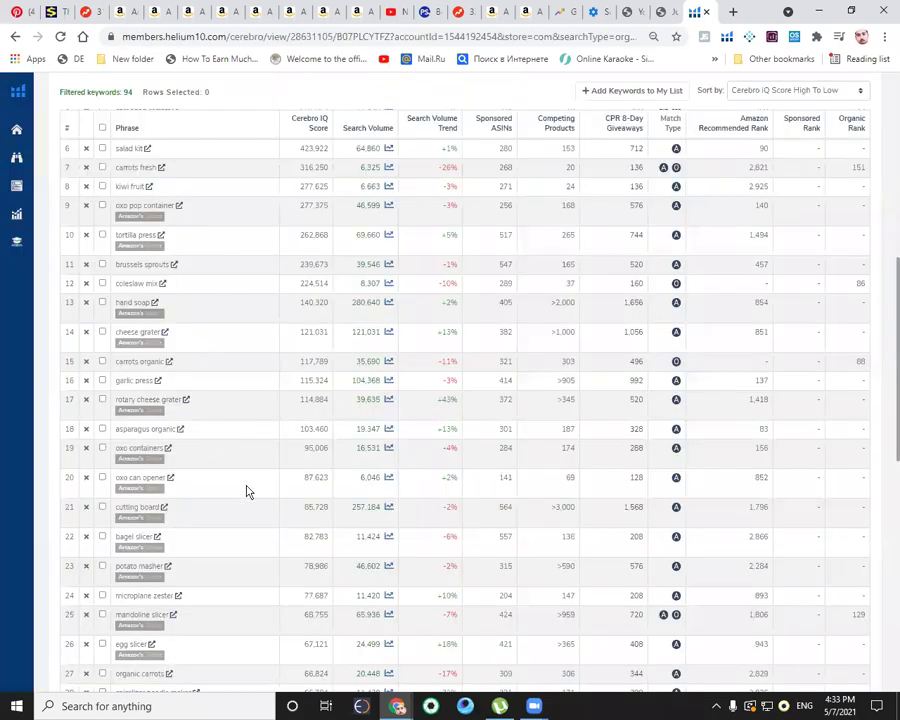
Step: Open the Amazon search results for cheese grater, bagel slicer and egg slicer from the Cerebro keyword list
{"action": "scroll", "coordinate": [388, 380], "scroll_direction": "down", "scroll_amount": 2}
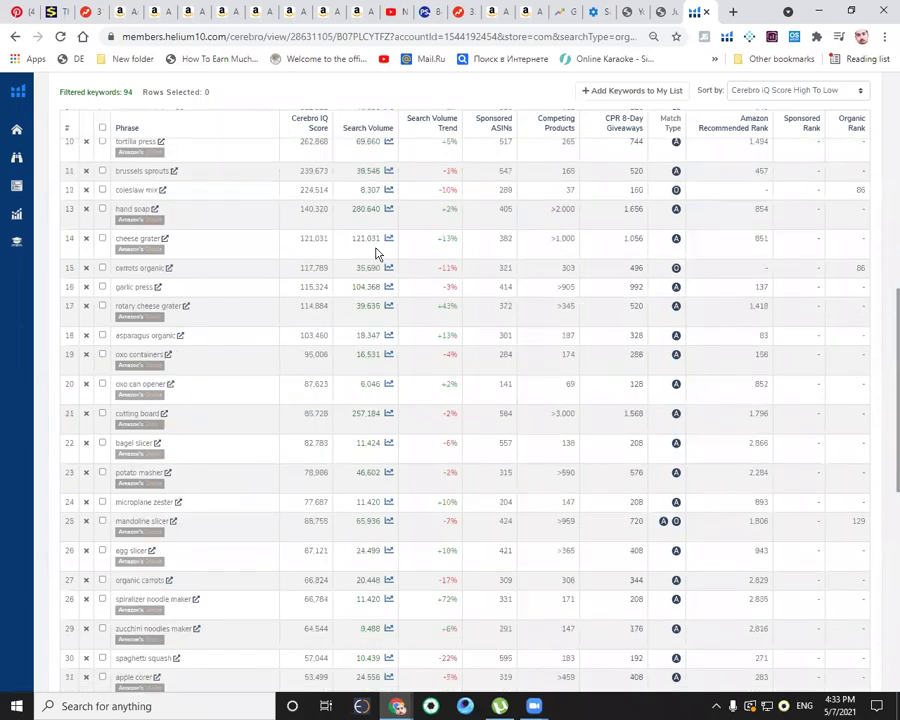
{"action": "left_click", "coordinate": [165, 240]}
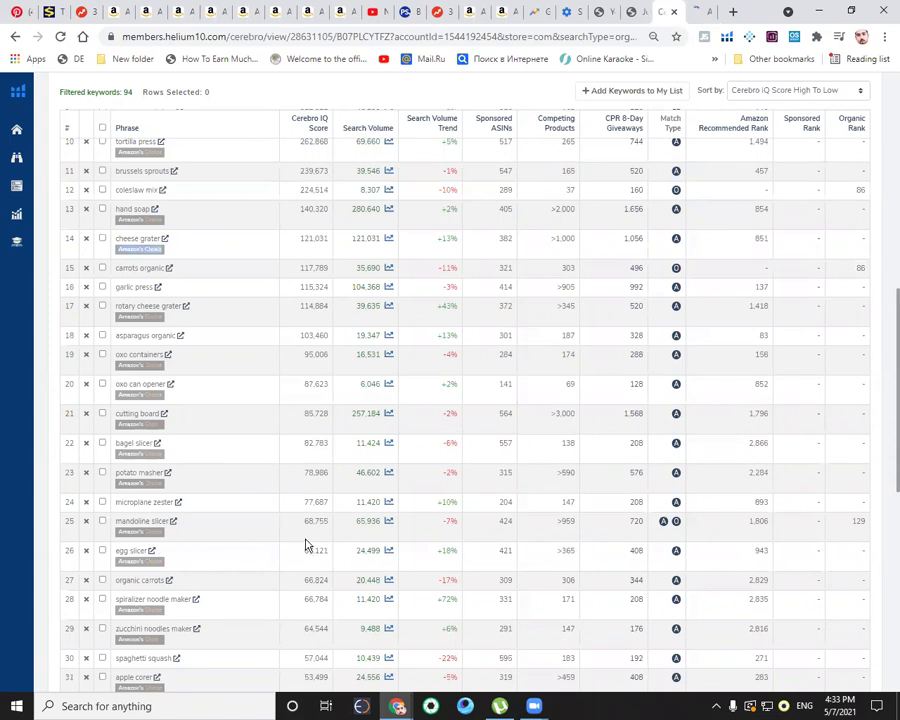
{"action": "scroll", "coordinate": [322, 582], "scroll_direction": "down", "scroll_amount": 3}
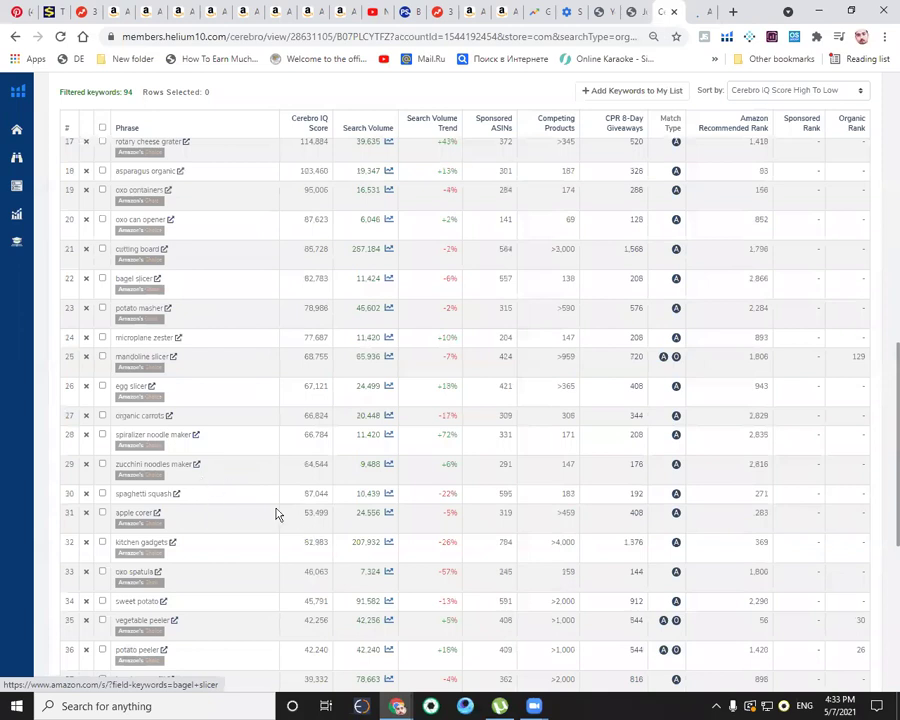
{"action": "scroll", "coordinate": [152, 226], "scroll_direction": "down", "scroll_amount": 3}
{"action": "left_click", "coordinate": [152, 223]}
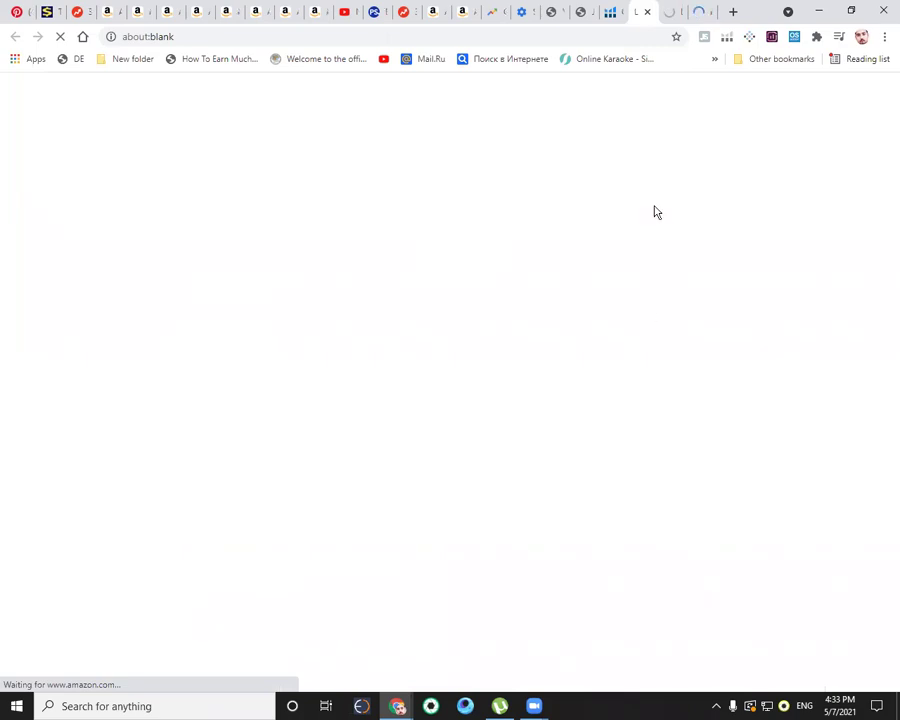
Step: Review the monthly sales, revenue and review counts of the products in the Amazon cheese grater search results
{"action": "left_click", "coordinate": [666, 12]}
{"action": "left_click", "coordinate": [700, 12]}
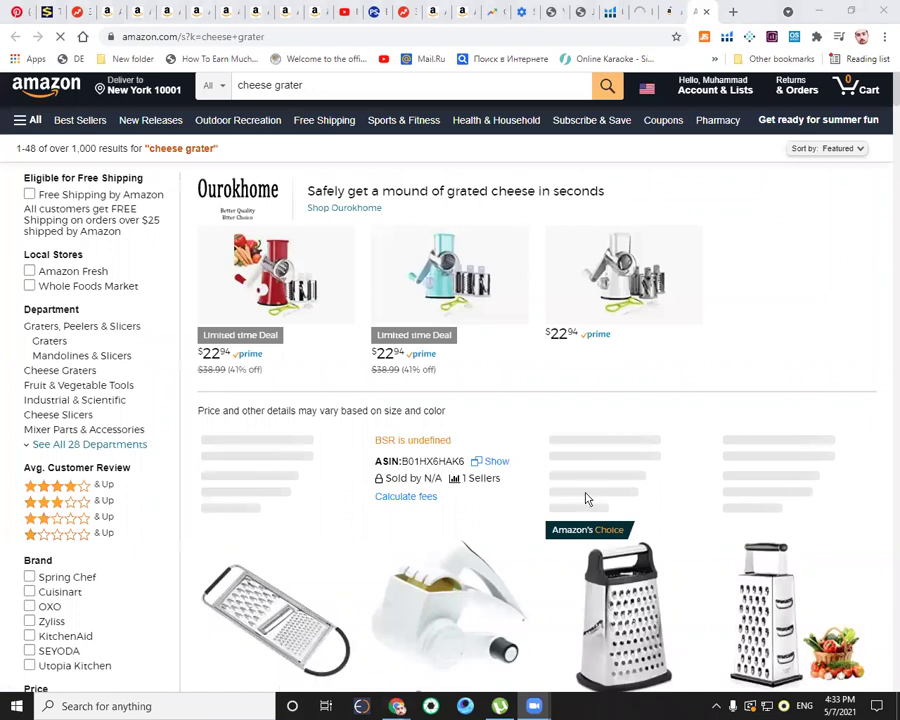
{"action": "scroll", "coordinate": [587, 498], "scroll_direction": "down", "scroll_amount": 5}
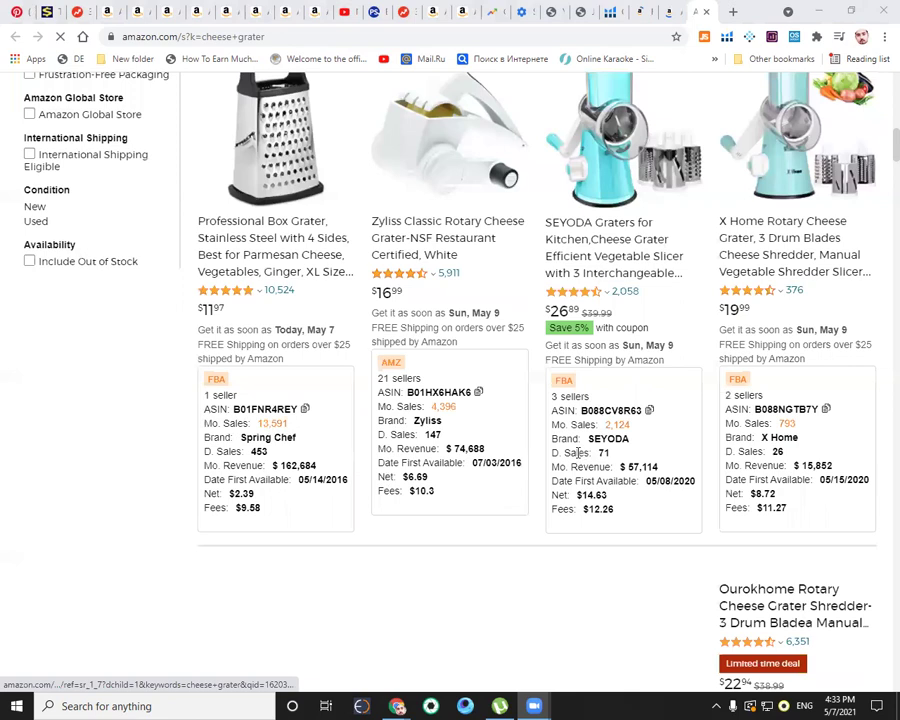
{"action": "scroll", "coordinate": [268, 289], "scroll_direction": "up", "scroll_amount": 1}
{"action": "scroll", "coordinate": [268, 289], "scroll_direction": "up", "scroll_amount": 2}
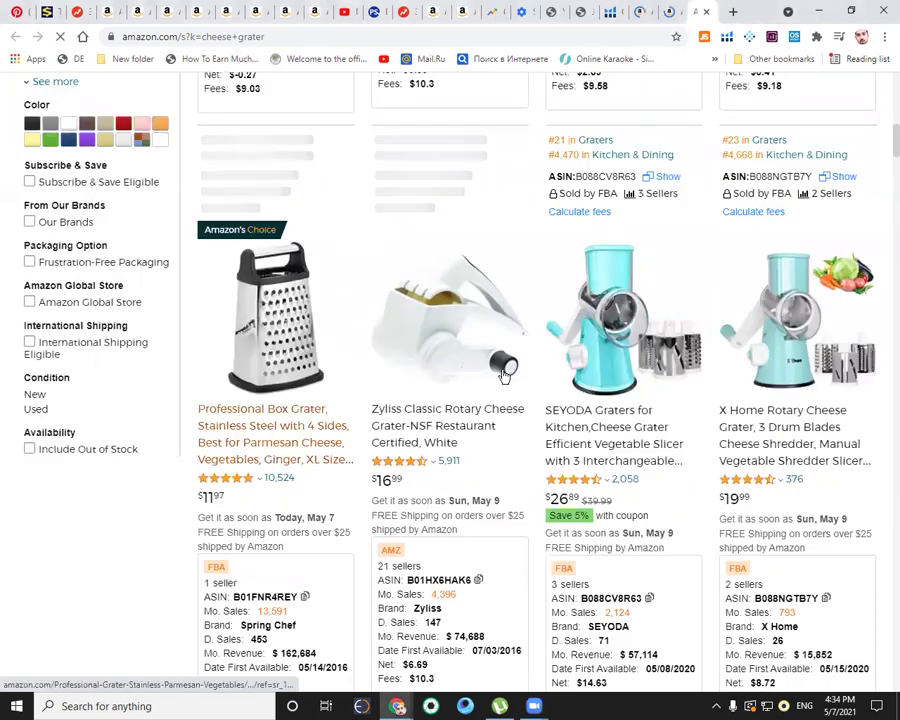
Step: Look through the full page of Amazon search results for bagel slicer
{"action": "key", "text": "ctrl+shift+Tab"}
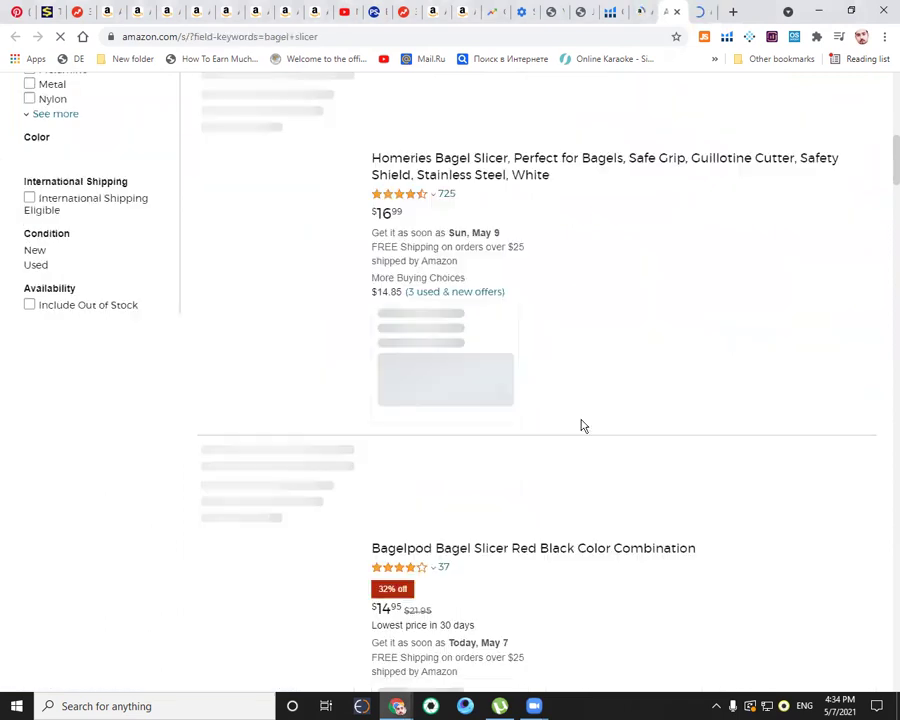
{"action": "scroll", "coordinate": [583, 426], "scroll_direction": "down", "scroll_amount": 5}
{"action": "scroll", "coordinate": [583, 426], "scroll_direction": "down", "scroll_amount": 7}
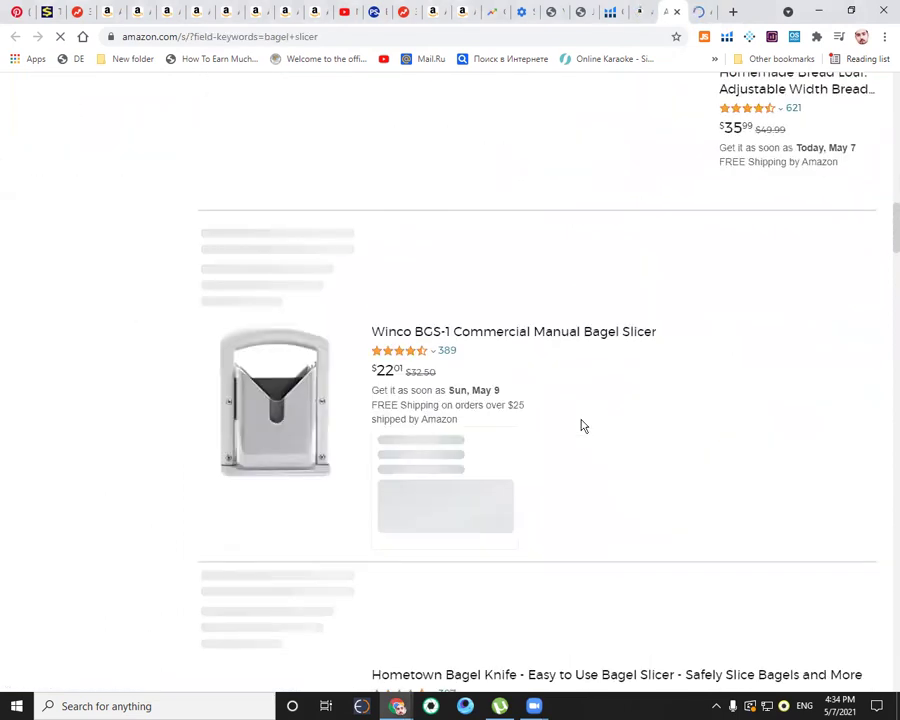
{"action": "scroll", "coordinate": [583, 426], "scroll_direction": "down", "scroll_amount": 12}
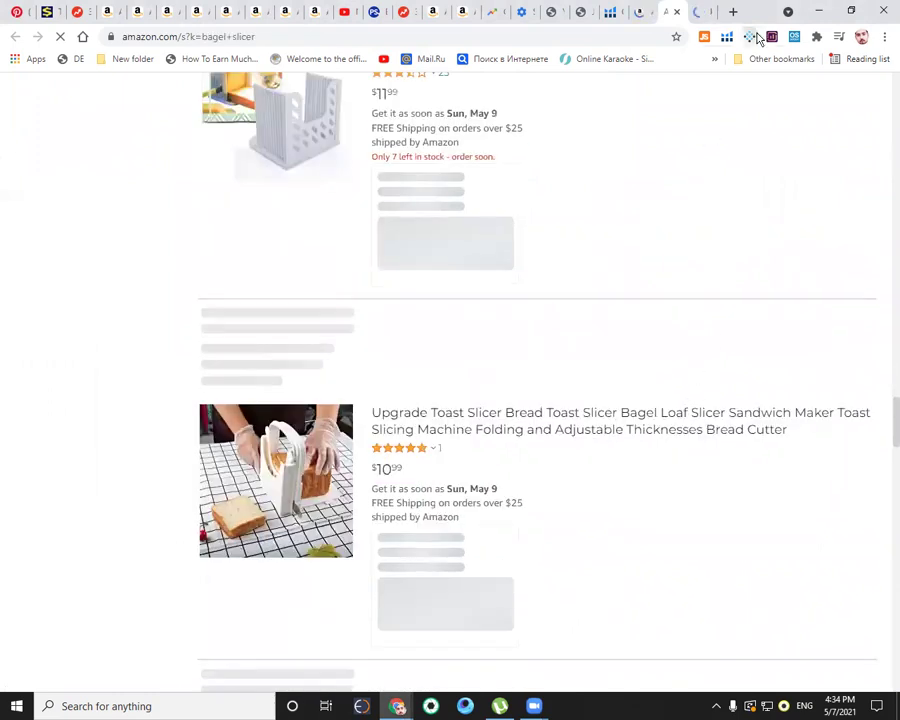
Step: Examine the sales, revenue and prices in the Amazon egg slicer results and open the green Ortarco Egg Slicer listing
{"action": "left_click", "coordinate": [636, 12]}
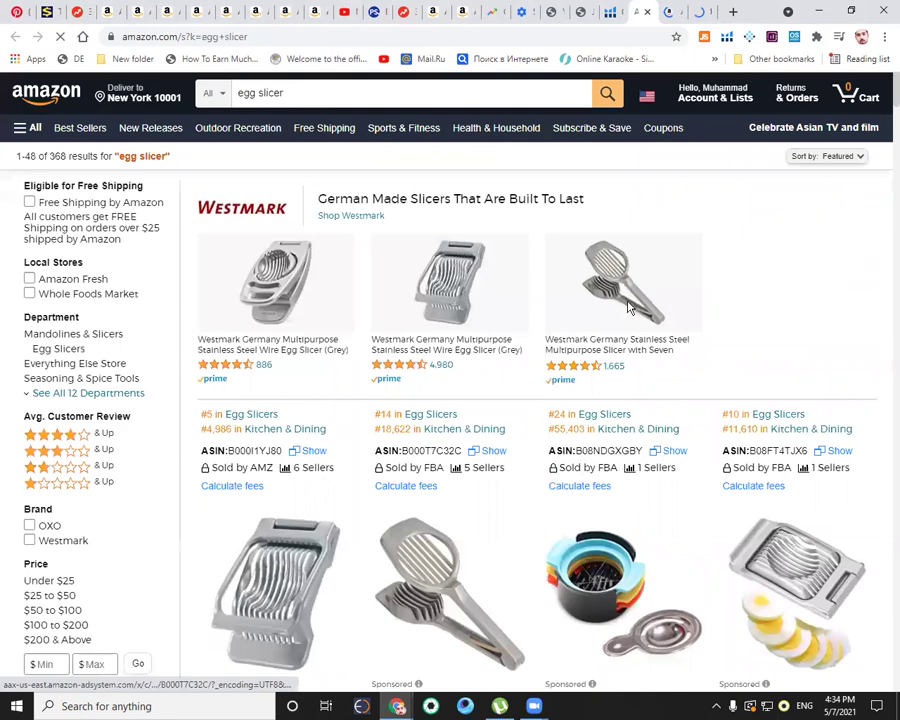
{"action": "scroll", "coordinate": [629, 307], "scroll_direction": "down", "scroll_amount": 4}
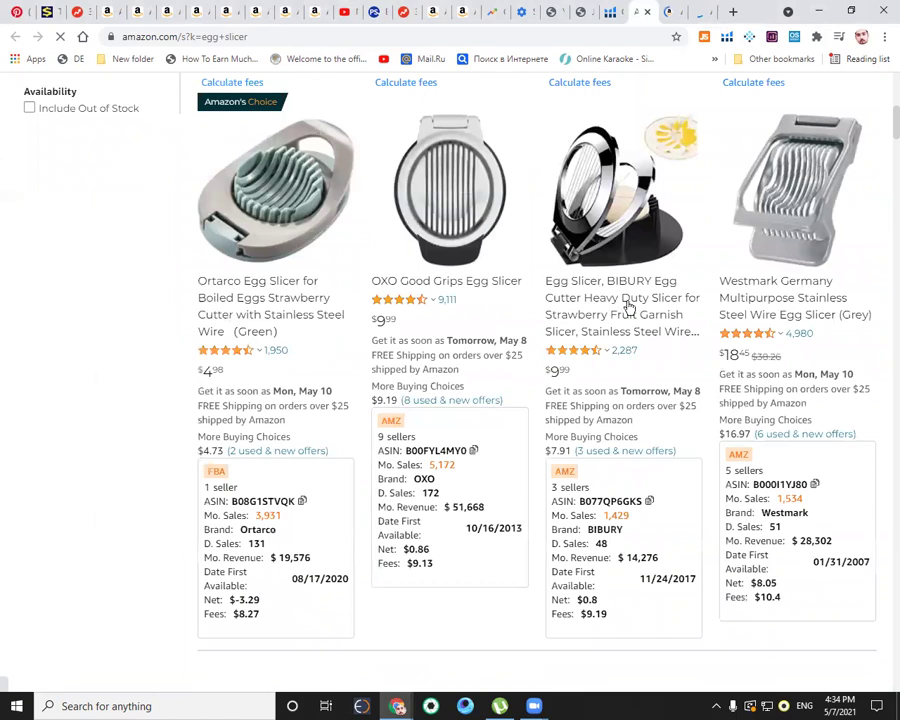
{"action": "scroll", "coordinate": [644, 400], "scroll_direction": "down", "scroll_amount": 5}
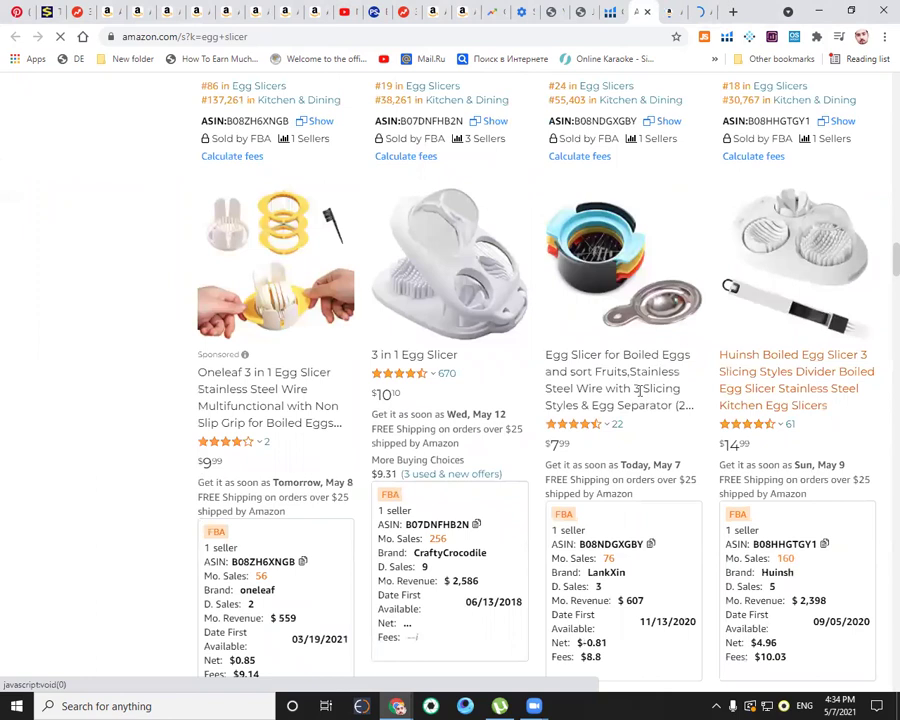
{"action": "scroll", "coordinate": [644, 430], "scroll_direction": "down", "scroll_amount": 3}
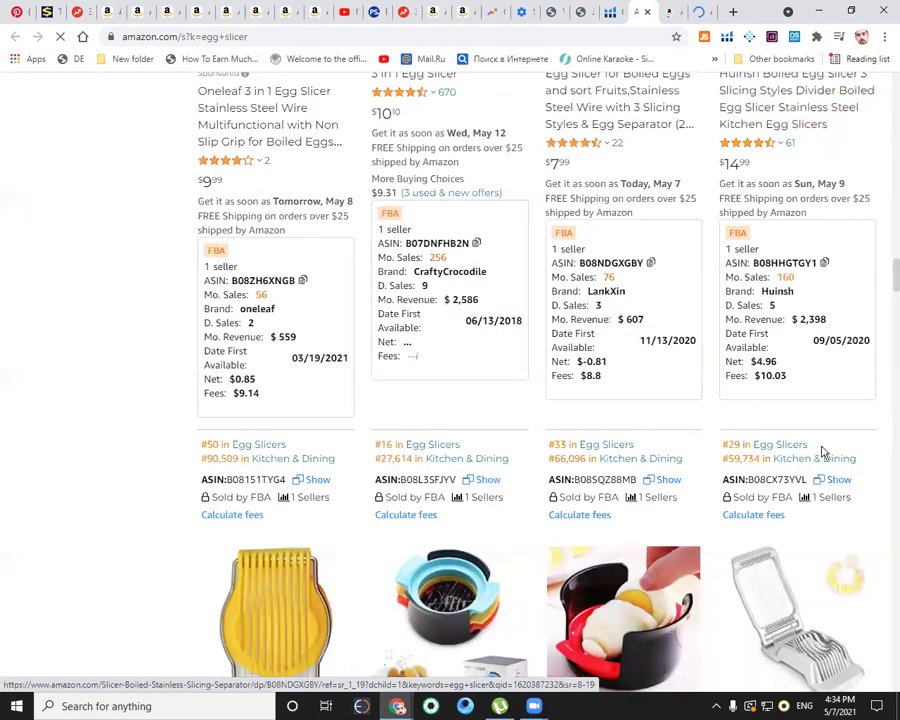
{"action": "scroll", "coordinate": [886, 281], "scroll_direction": "down", "scroll_amount": 3}
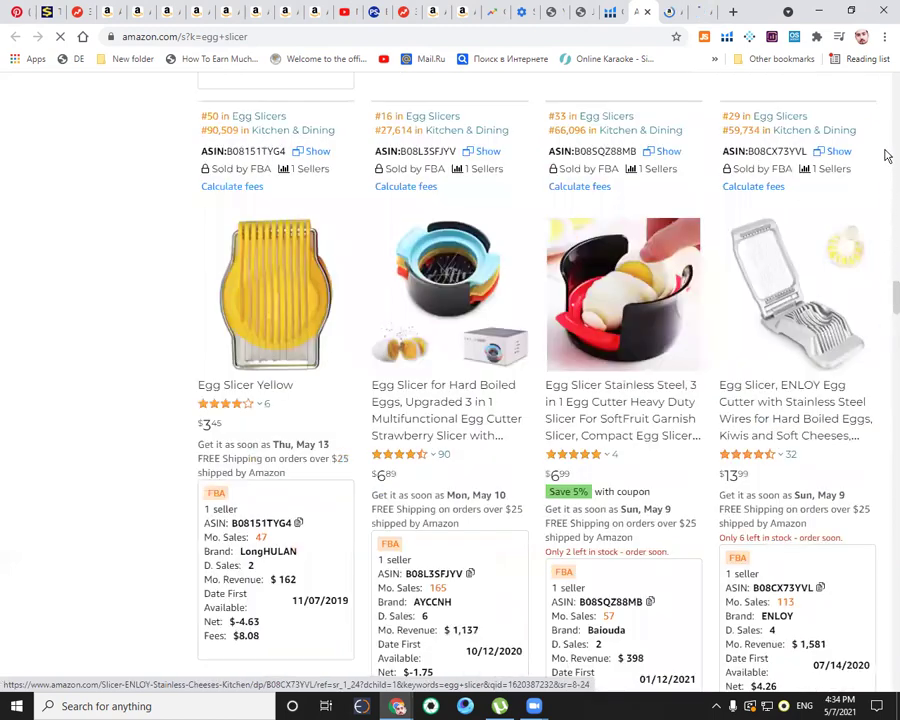
{"action": "scroll", "coordinate": [884, 152], "scroll_direction": "down", "scroll_amount": 5}
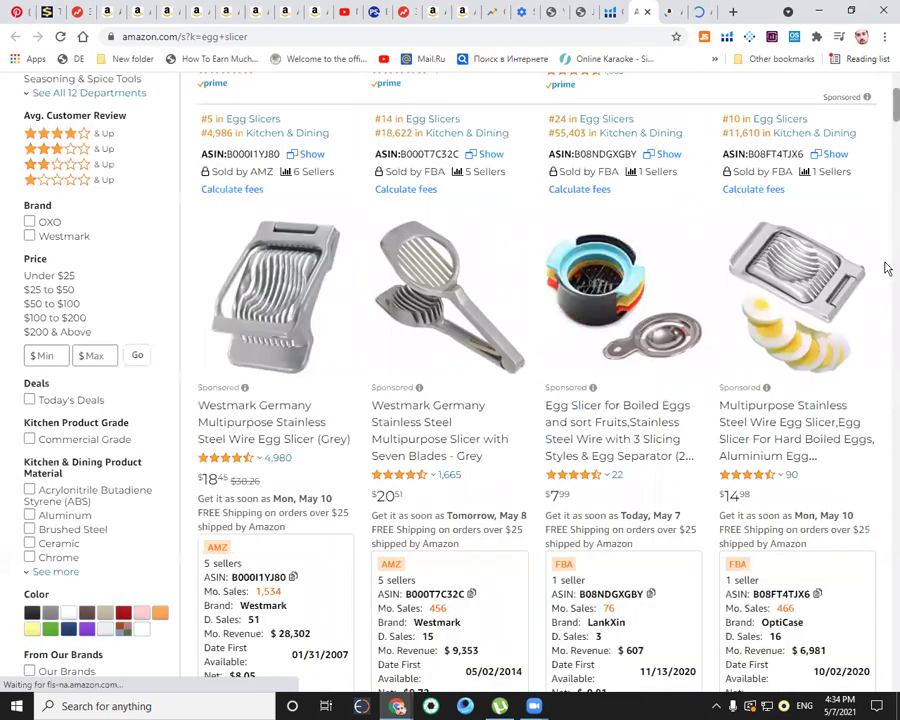
{"action": "scroll", "coordinate": [884, 280], "scroll_direction": "down", "scroll_amount": 10}
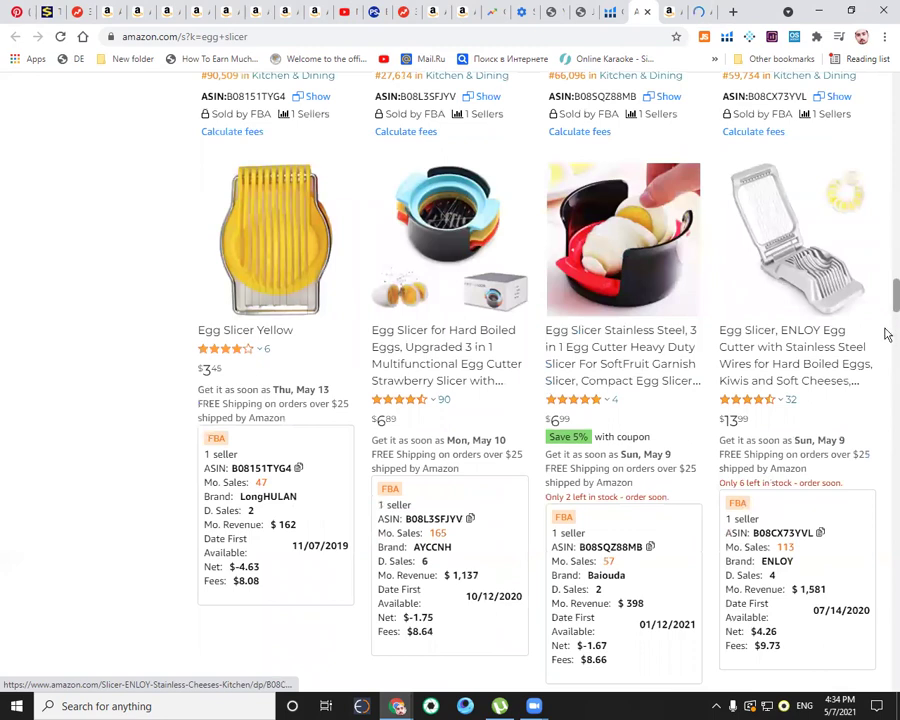
{"action": "scroll", "coordinate": [885, 153], "scroll_direction": "up", "scroll_amount": 10}
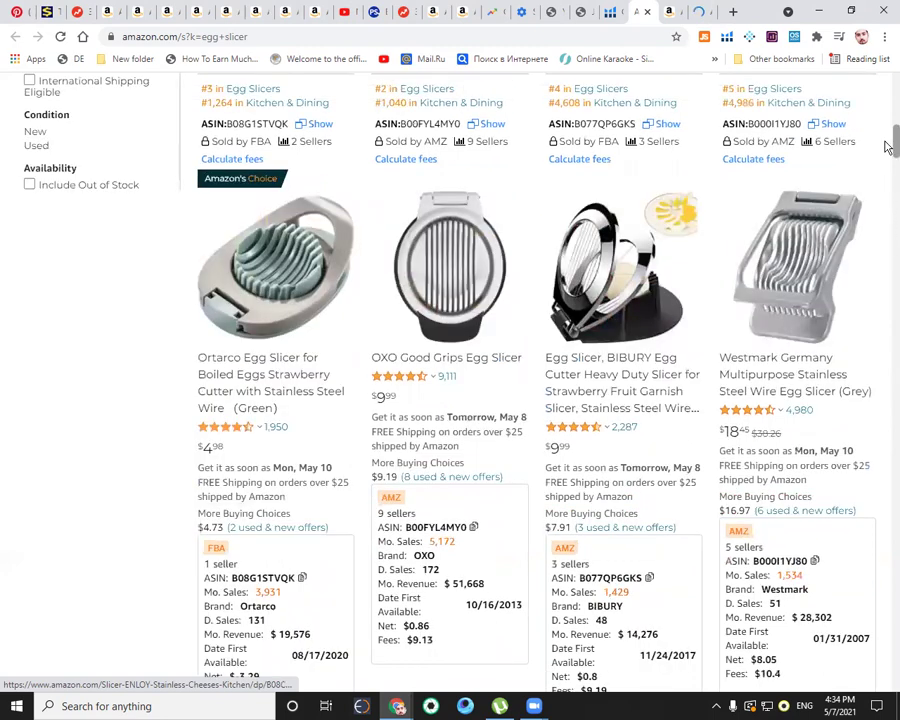
{"action": "left_click", "coordinate": [281, 414]}
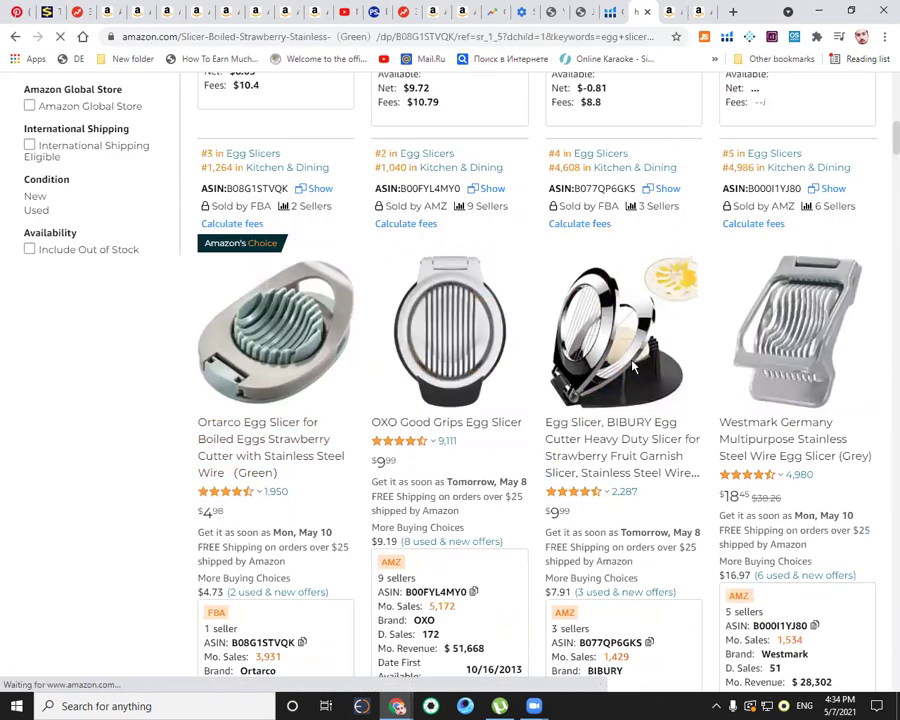
Step: Sort the bagel slicer sellers in Market Intelligence by monthly revenue, highest first
{"action": "key", "text": "ctrl+Tab"}
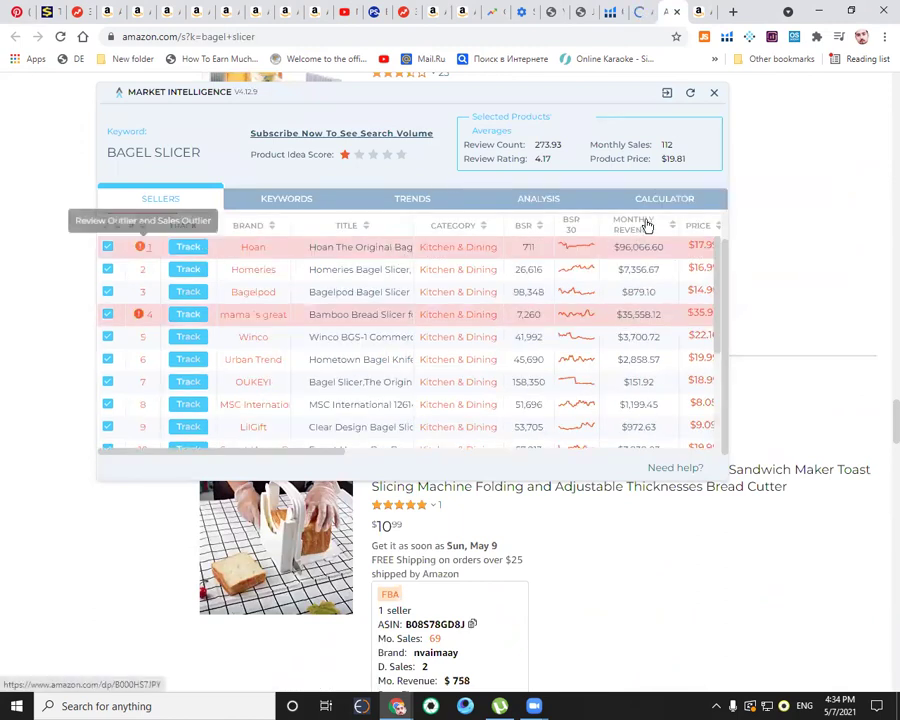
{"action": "left_click", "coordinate": [638, 230]}
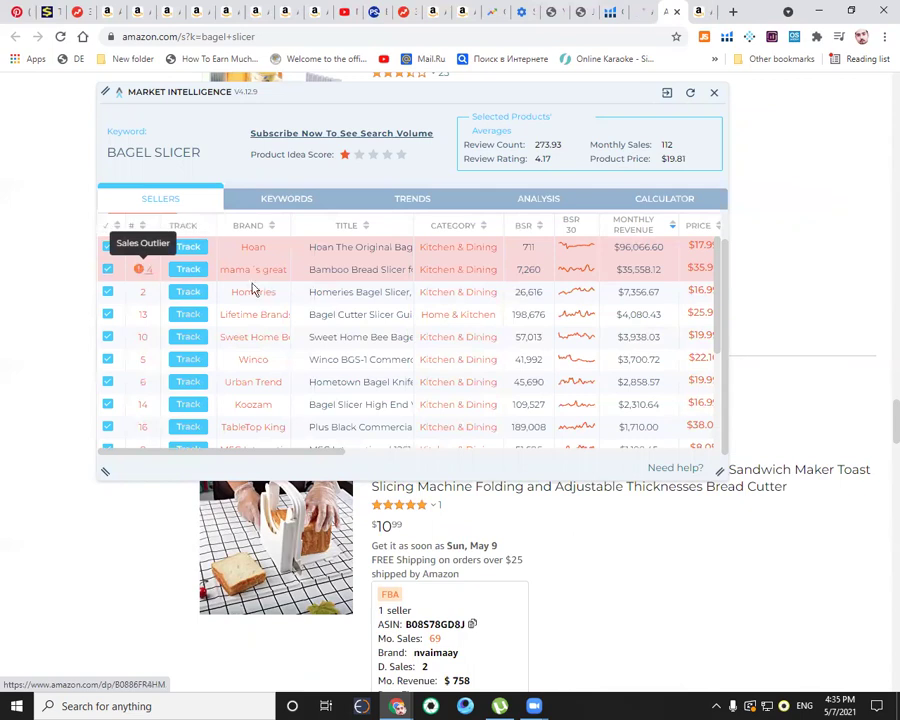
Step: Open the Homeries bagel slicer listing from the seller list and the Ortarco brand results from its egg slicer listing
{"action": "left_click", "coordinate": [143, 297]}
{"action": "left_click", "coordinate": [648, 11]}
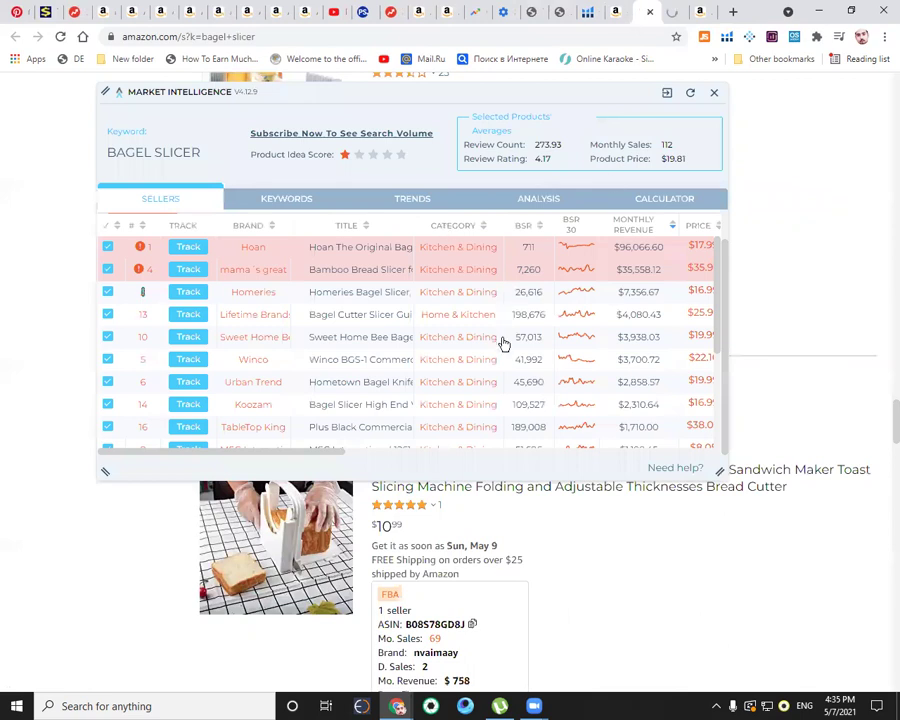
{"action": "left_click", "coordinate": [617, 11]}
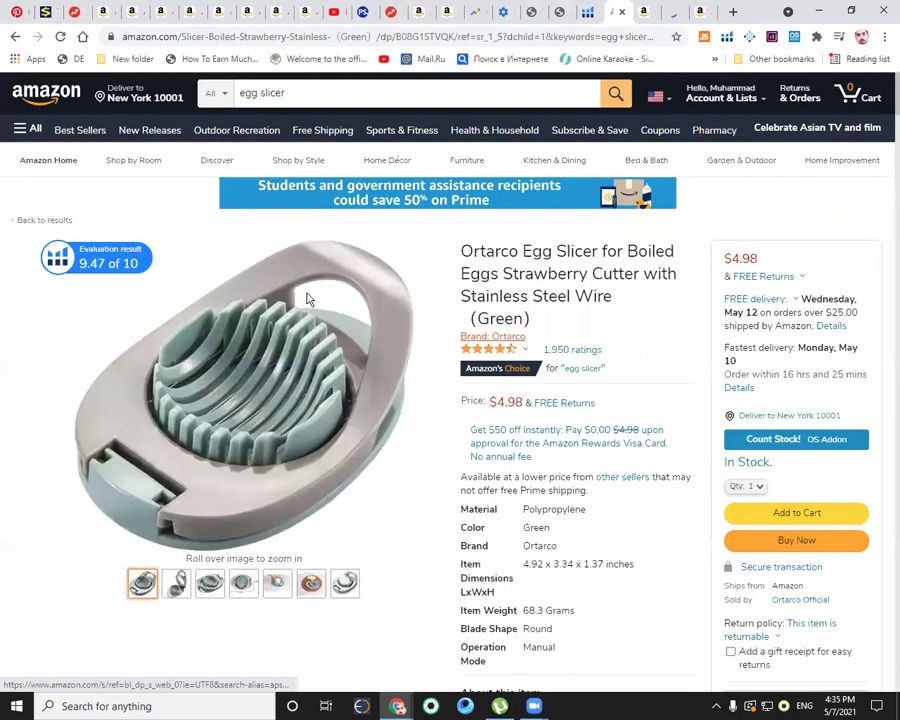
{"action": "left_click", "coordinate": [700, 11]}
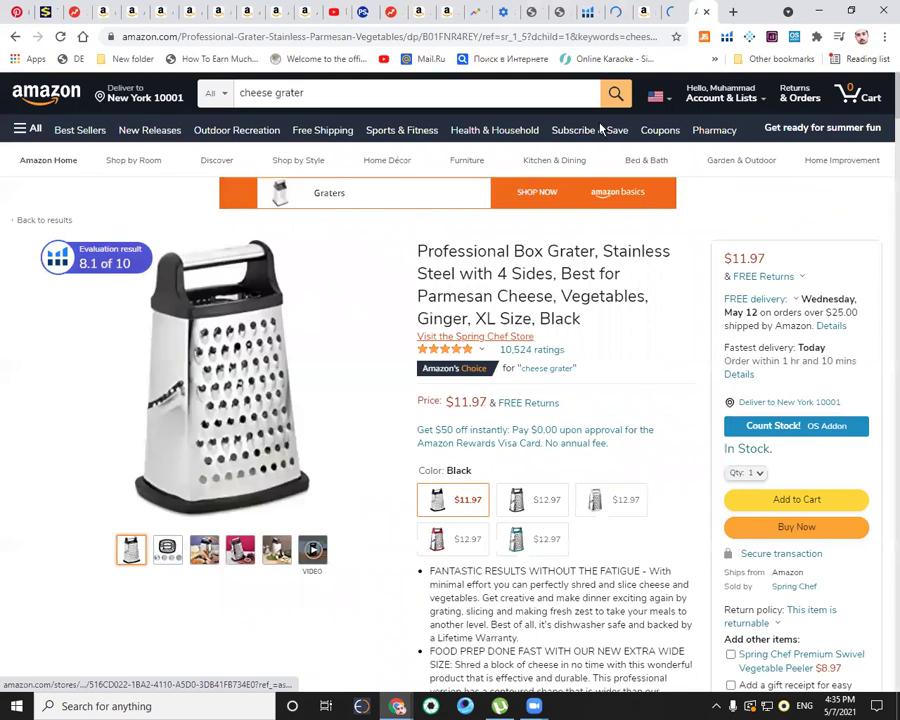
Step: Open the Amazon search results for the corn stripper keyword from the Cerebro list and skim the products
{"action": "key", "text": "ctrl+w"}
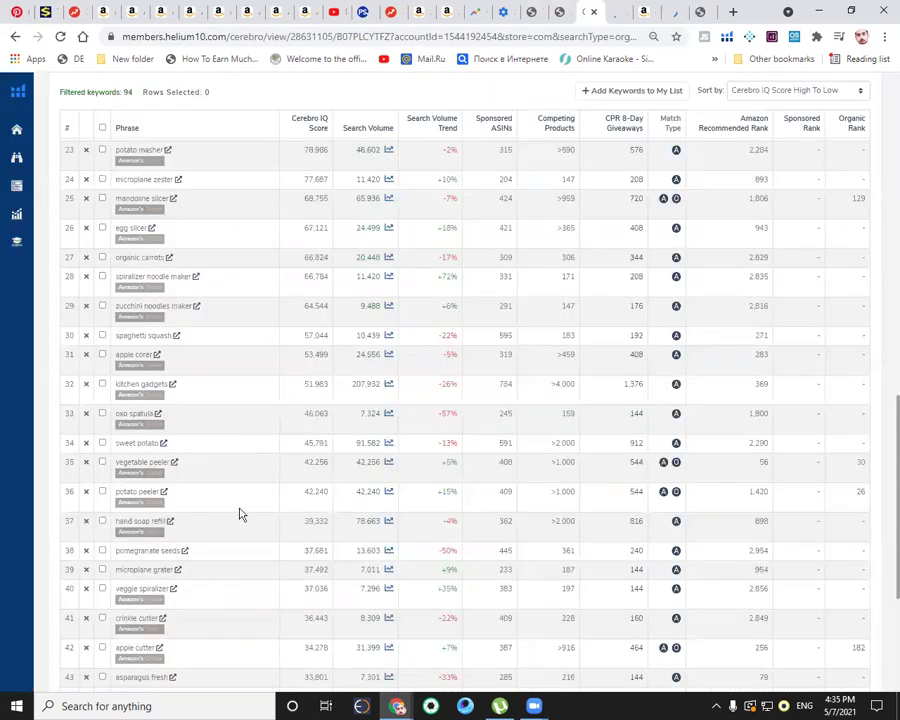
{"action": "scroll", "coordinate": [205, 497], "scroll_direction": "down", "scroll_amount": 3}
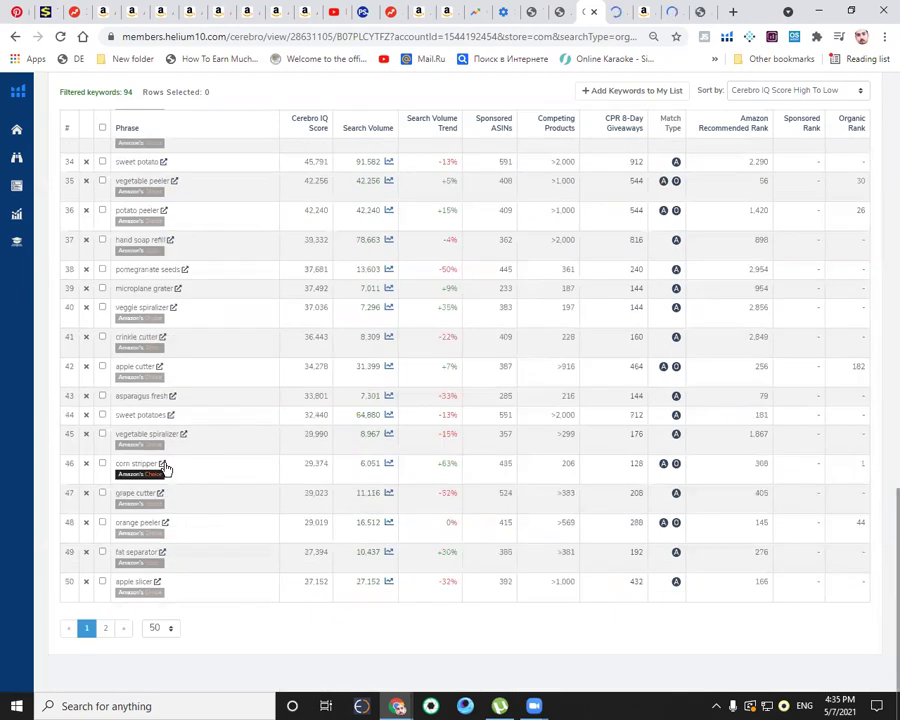
{"action": "left_click", "coordinate": [162, 465]}
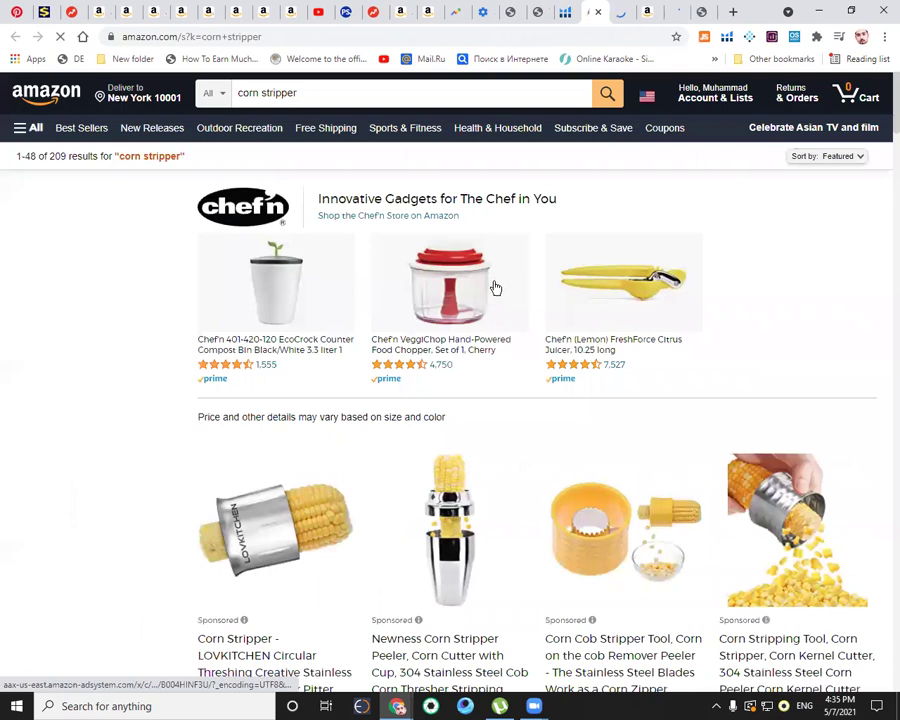
{"action": "scroll", "coordinate": [495, 288], "scroll_direction": "down", "scroll_amount": 10}
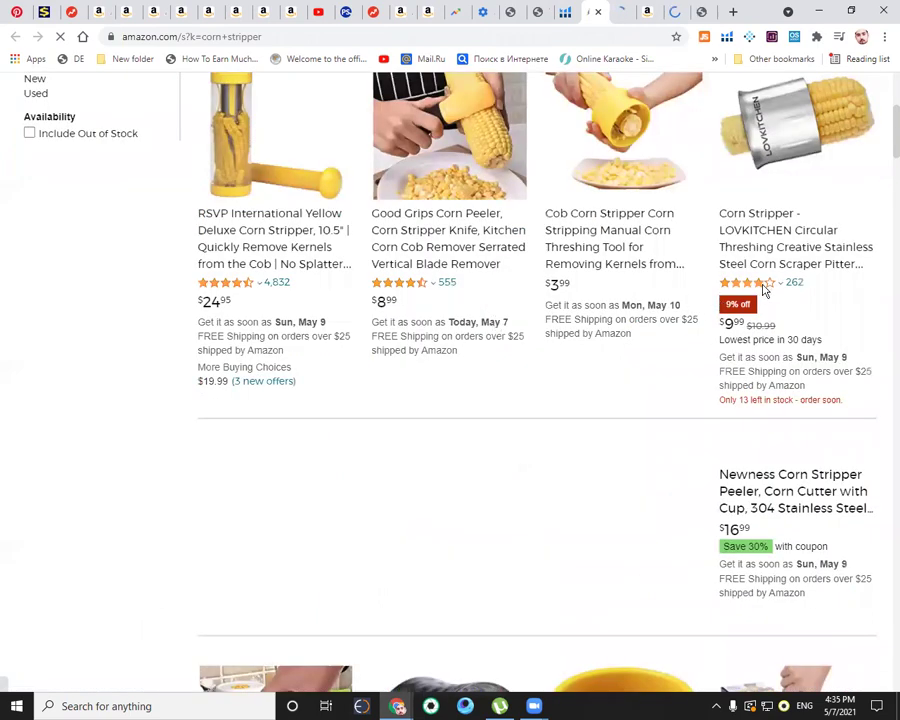
{"action": "scroll", "coordinate": [764, 291], "scroll_direction": "down", "scroll_amount": 5}
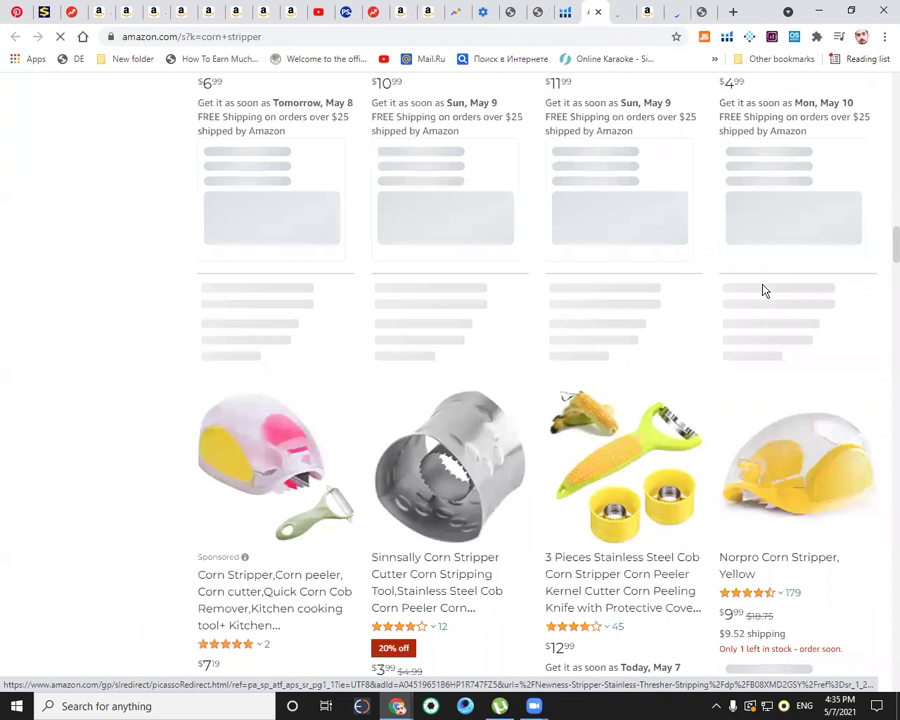
{"action": "scroll", "coordinate": [749, 283], "scroll_direction": "down", "scroll_amount": 5}
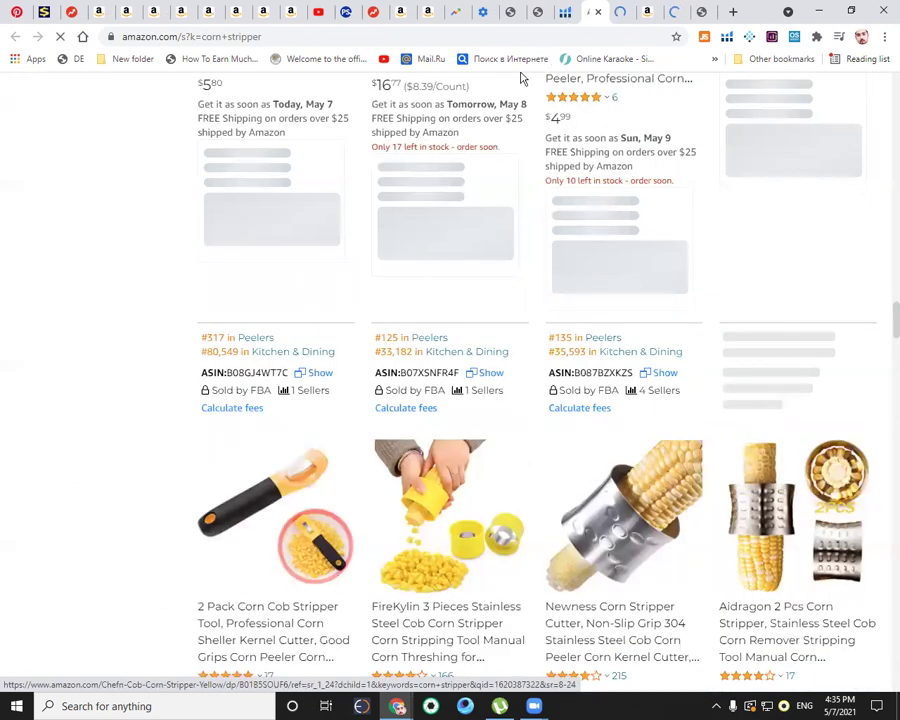
Step: Examine the search volumes and competing product counts in the Cerebro keyword list, including those for fat separator
{"action": "left_click", "coordinate": [566, 12]}
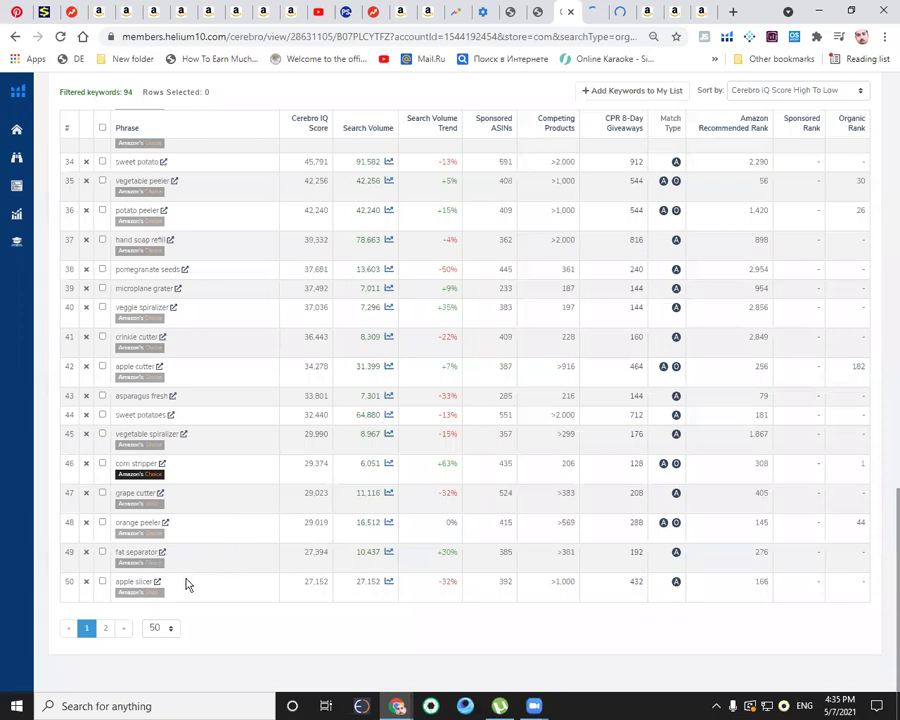
{"action": "scroll", "coordinate": [193, 337], "scroll_direction": "up", "scroll_amount": 2}
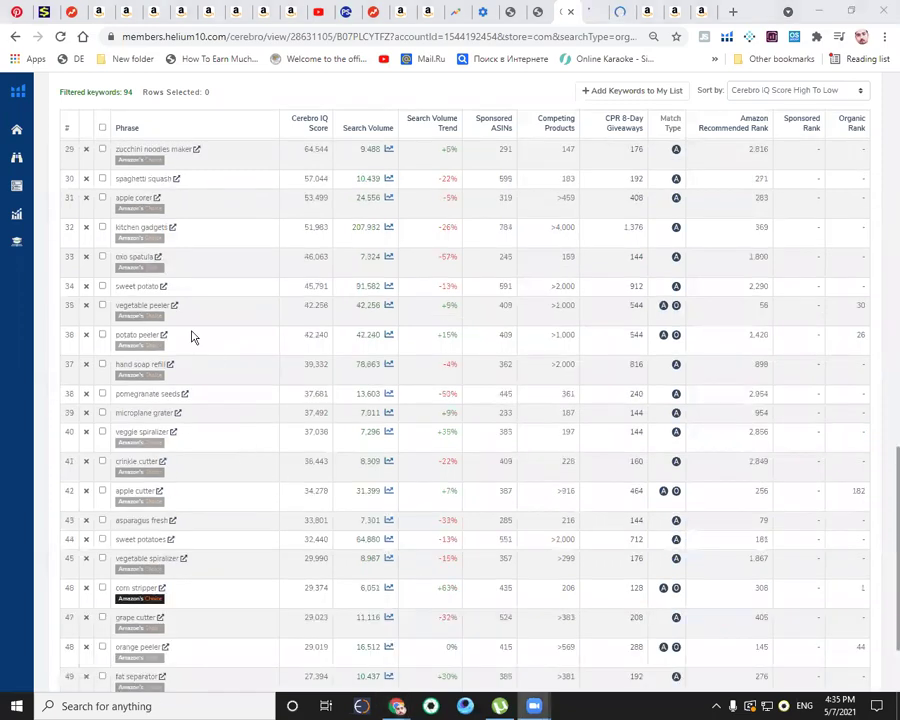
{"action": "scroll", "coordinate": [370, 392], "scroll_direction": "up", "scroll_amount": 4}
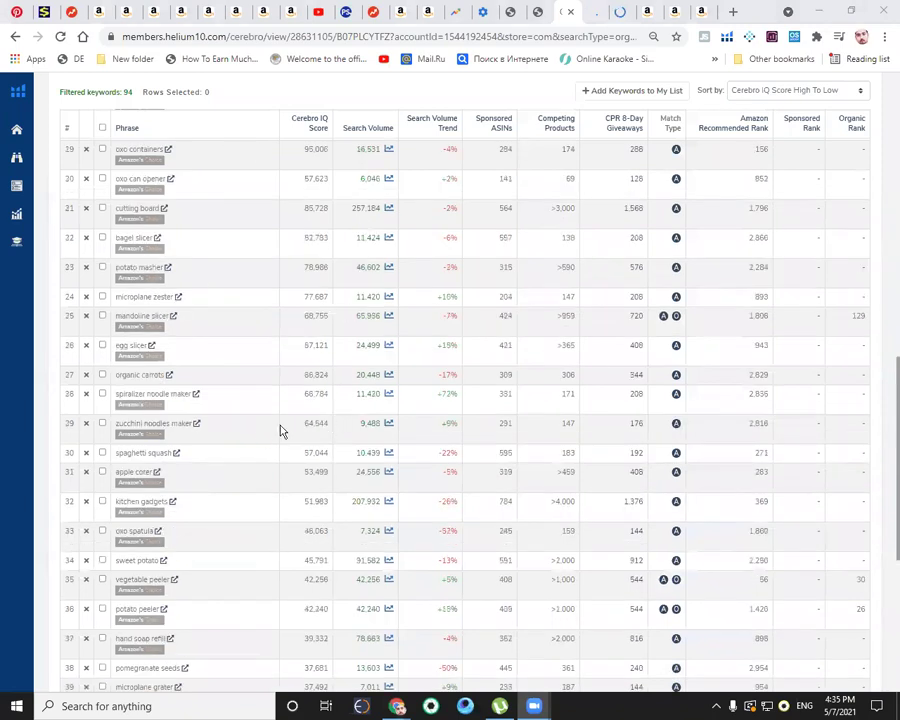
{"action": "scroll", "coordinate": [300, 440], "scroll_direction": "down", "scroll_amount": 6}
{"action": "left_click_drag", "start_coordinate": [558, 553], "coordinate": [582, 548]}
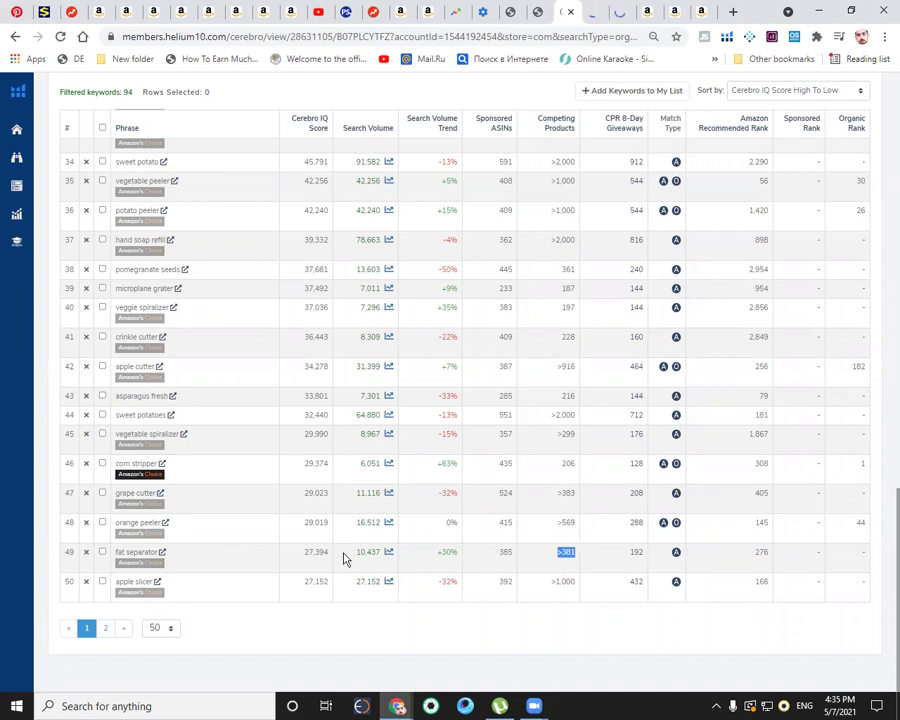
{"action": "left_click_drag", "start_coordinate": [343, 556], "coordinate": [382, 552]}
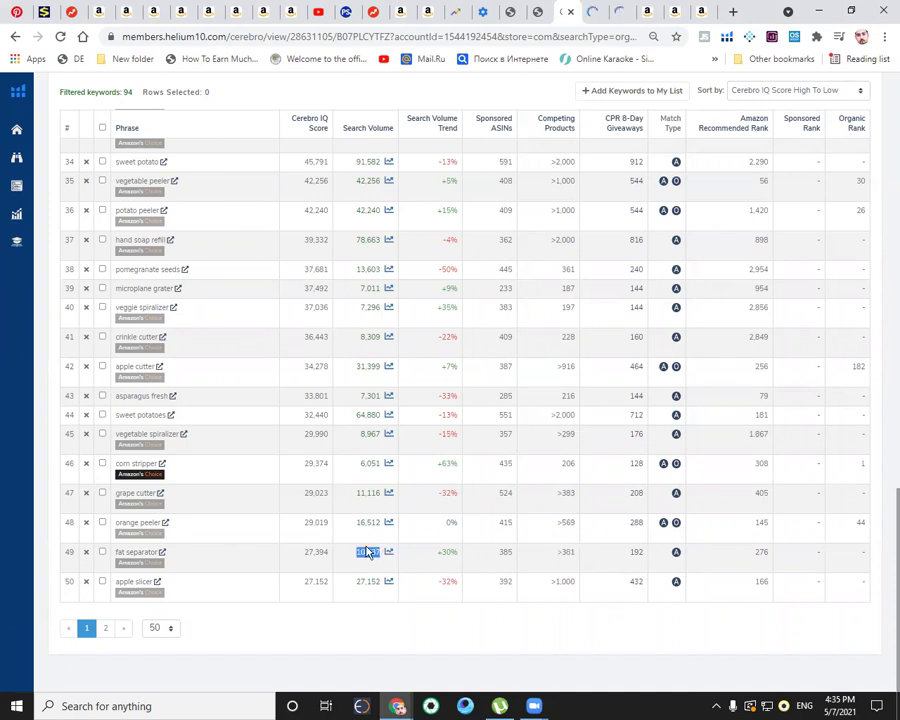
{"action": "scroll", "coordinate": [368, 480], "scroll_direction": "up", "scroll_amount": 1}
{"action": "scroll", "coordinate": [368, 480], "scroll_direction": "up", "scroll_amount": 1}
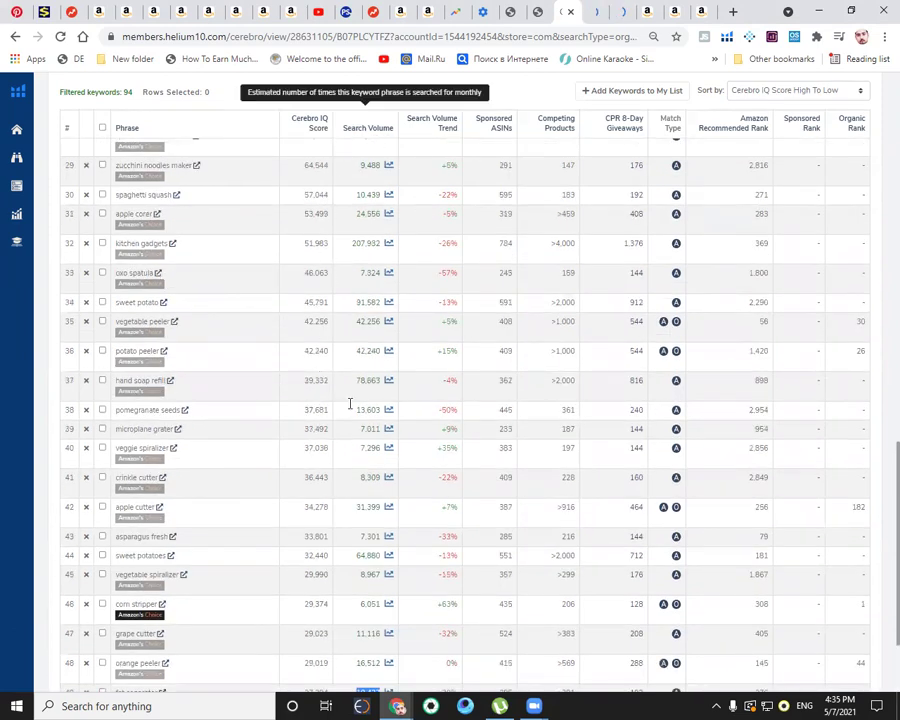
{"action": "scroll", "coordinate": [280, 200], "scroll_direction": "up", "scroll_amount": 1}
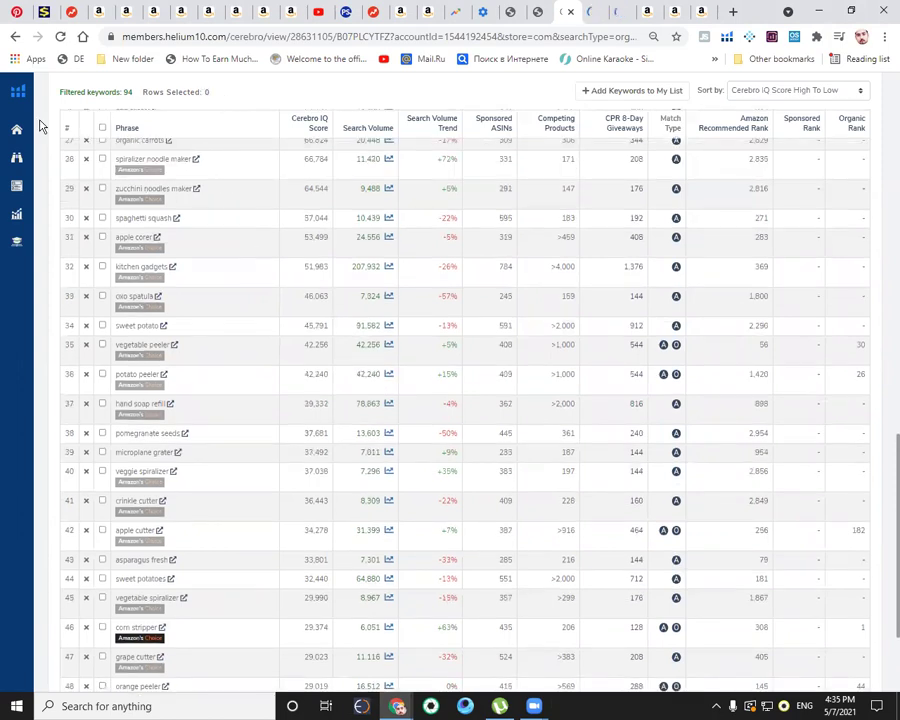
{"action": "scroll", "coordinate": [118, 91], "scroll_direction": "up", "scroll_amount": 5}
{"action": "left_click_drag", "start_coordinate": [212, 92], "coordinate": [157, 113]}
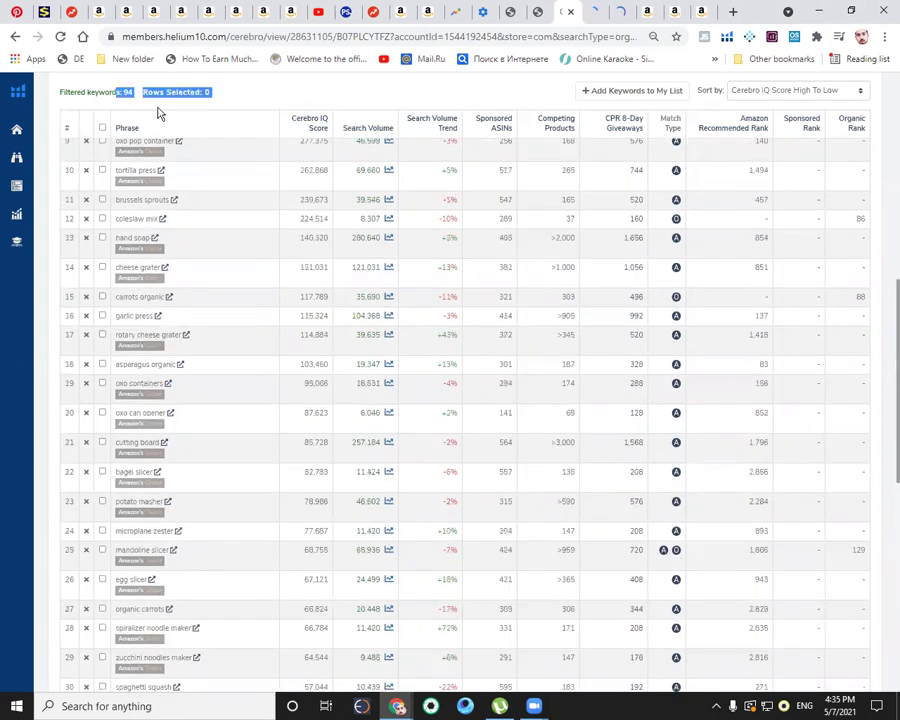
Step: Check the Ortarco brand results, the bagel slicer sellers and the Homeries listing, returning to the corn stripper results
{"action": "left_click", "coordinate": [594, 12]}
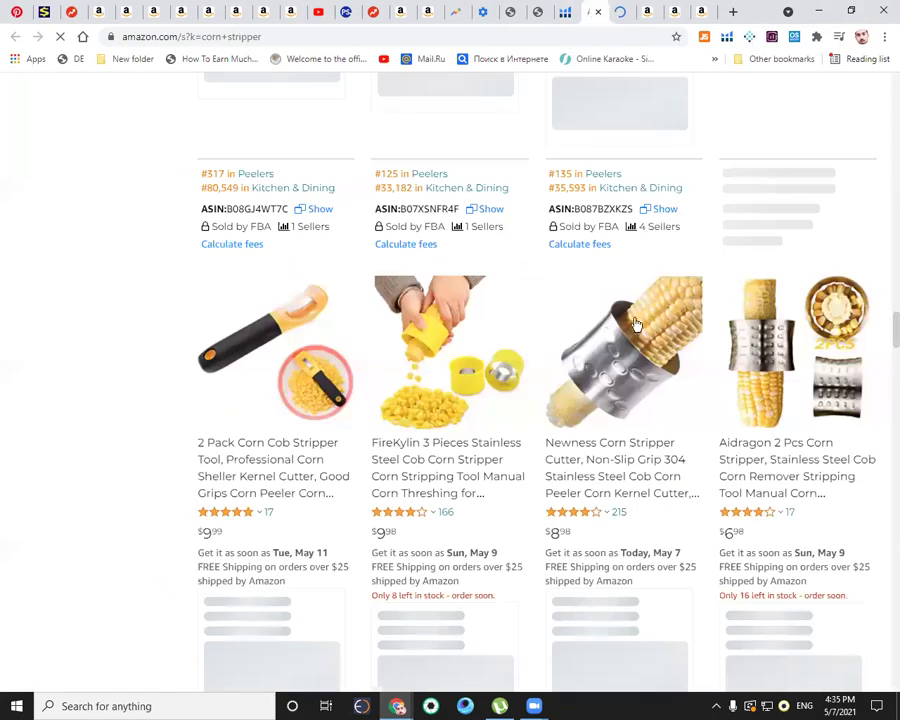
{"action": "key", "text": "ctrl+Tab"}
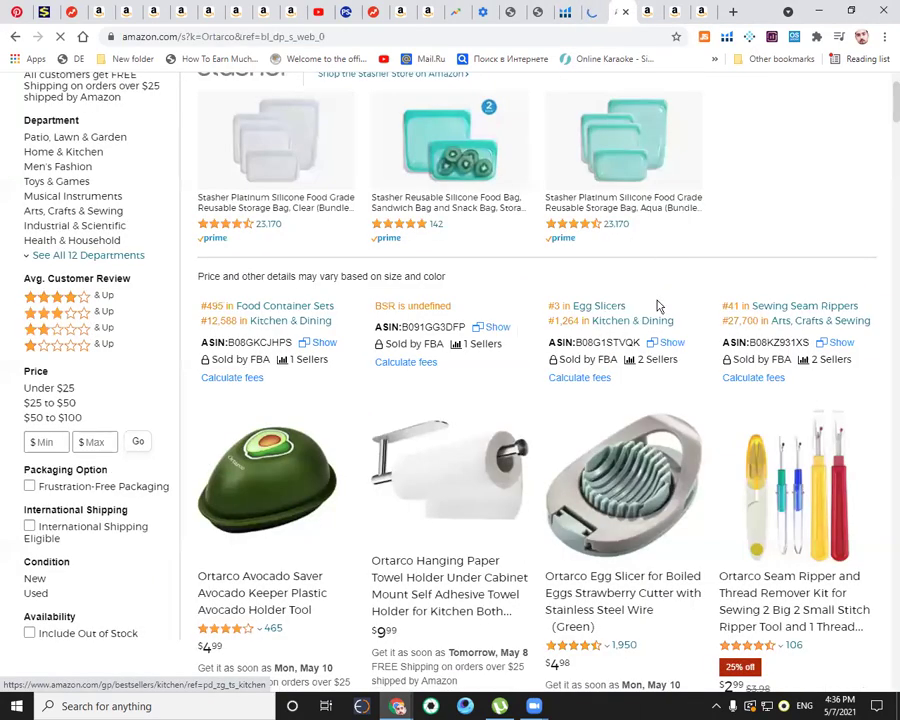
{"action": "left_click", "coordinate": [647, 12]}
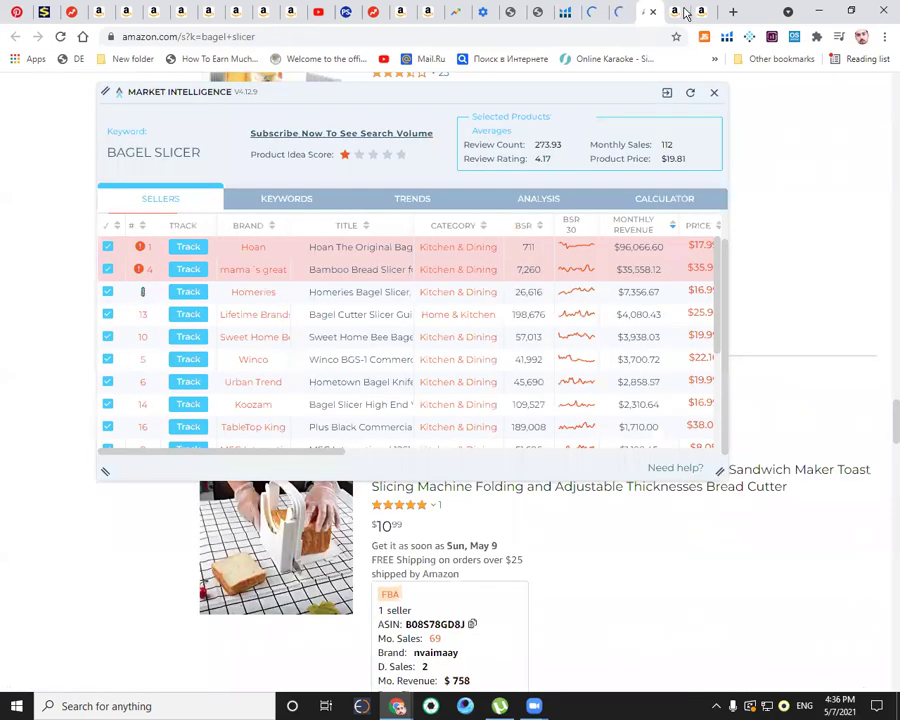
{"action": "left_click", "coordinate": [668, 12]}
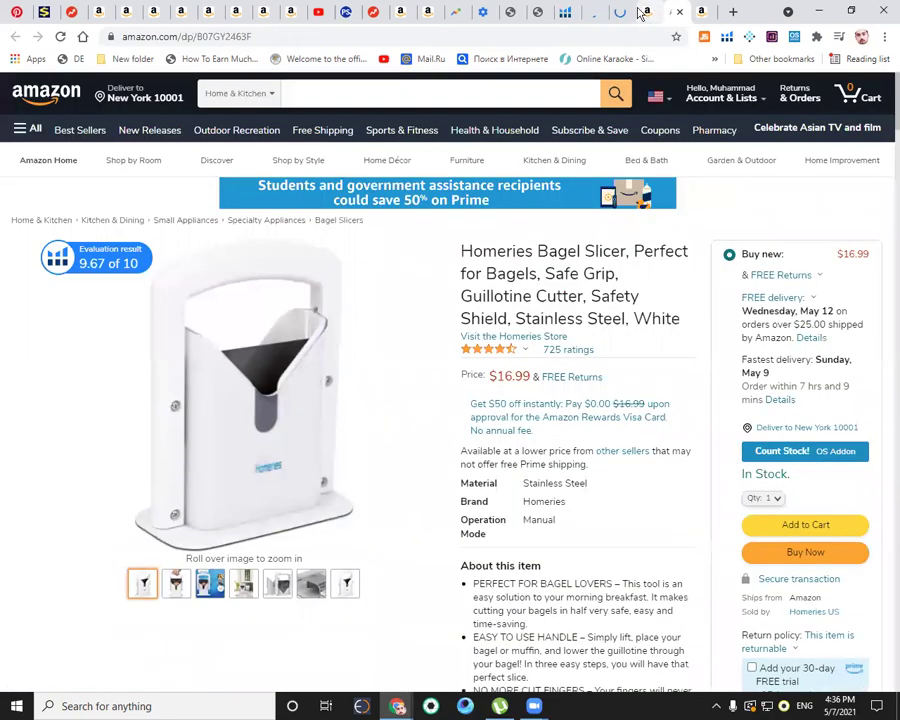
{"action": "left_click", "coordinate": [620, 12]}
{"action": "left_click", "coordinate": [593, 12]}
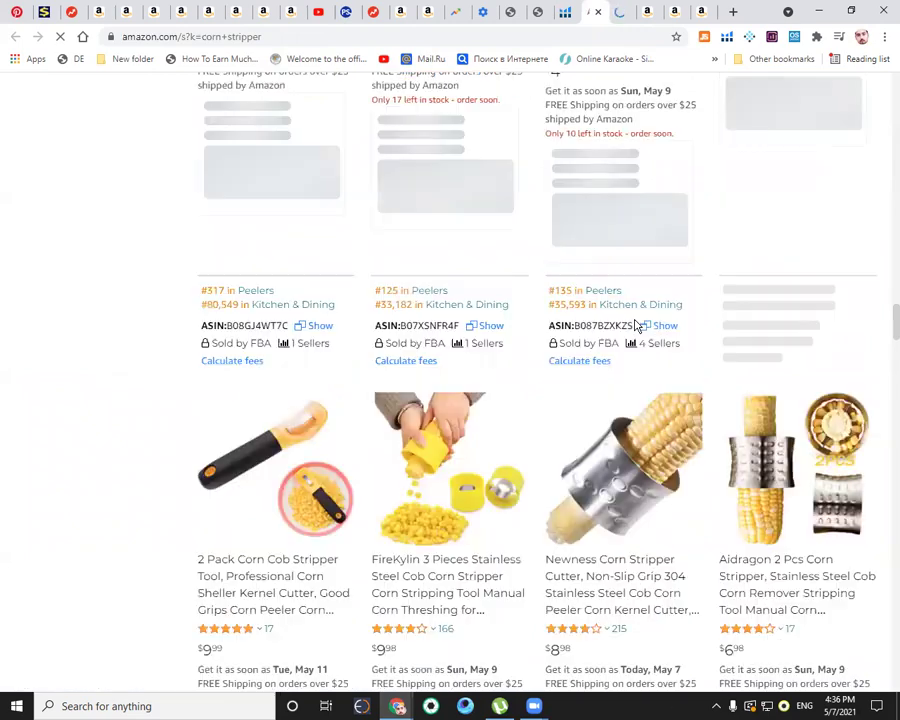
Step: Look through the corn stripper results on Amazon for prices, review counts, category ranks and monthly sales
{"action": "scroll", "coordinate": [634, 325], "scroll_direction": "down", "scroll_amount": 5}
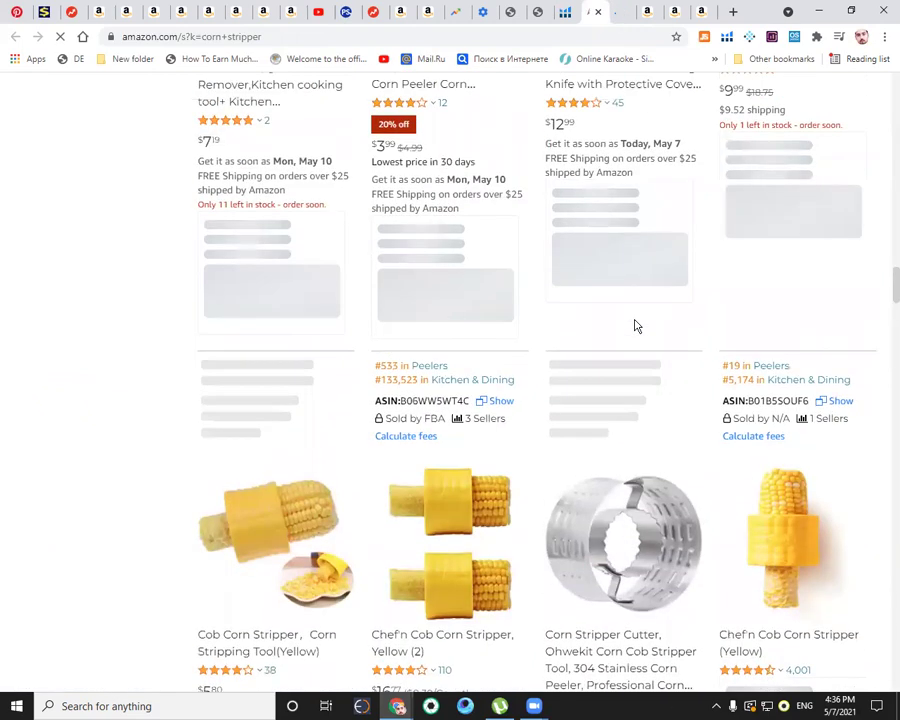
{"action": "scroll", "coordinate": [634, 325], "scroll_direction": "up", "scroll_amount": 4}
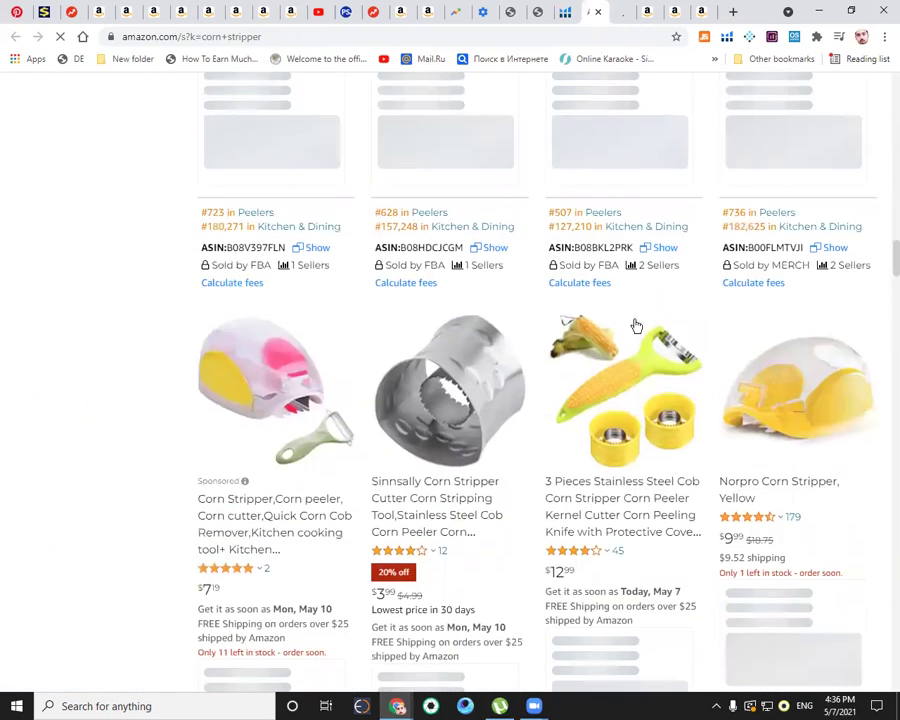
{"action": "scroll", "coordinate": [634, 325], "scroll_direction": "up", "scroll_amount": 2}
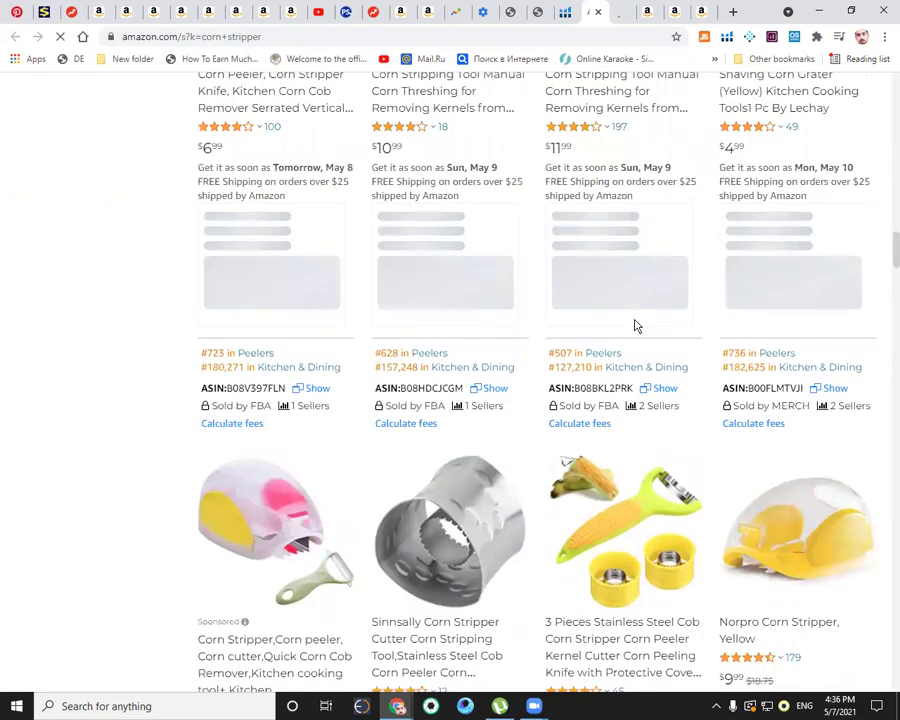
{"action": "scroll", "coordinate": [634, 325], "scroll_direction": "up", "scroll_amount": 3}
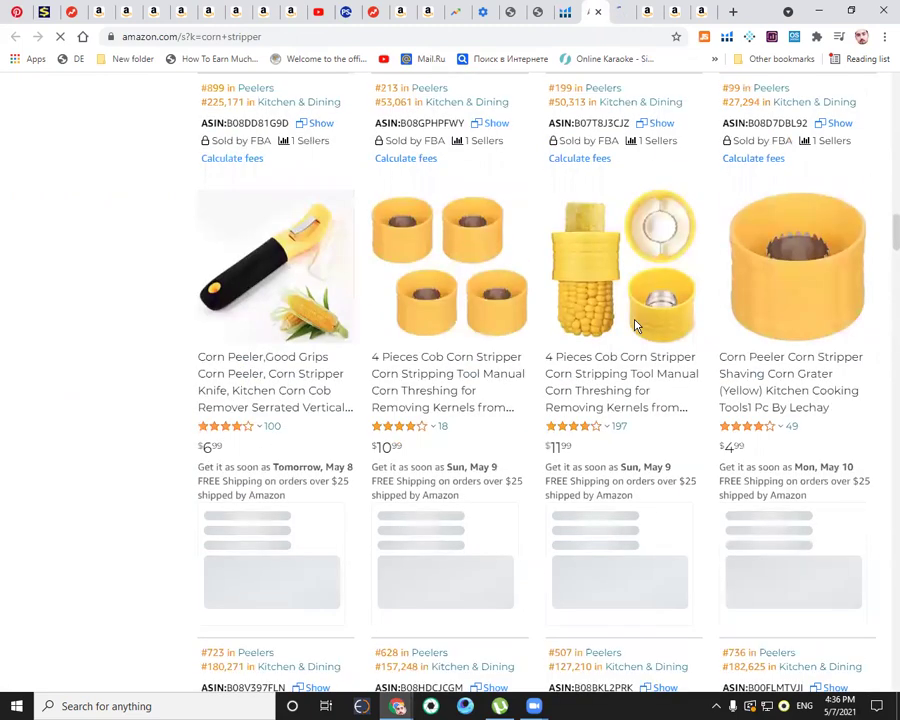
{"action": "scroll", "coordinate": [634, 325], "scroll_direction": "up", "scroll_amount": 6}
{"action": "scroll", "coordinate": [886, 183], "scroll_direction": "up", "scroll_amount": 4}
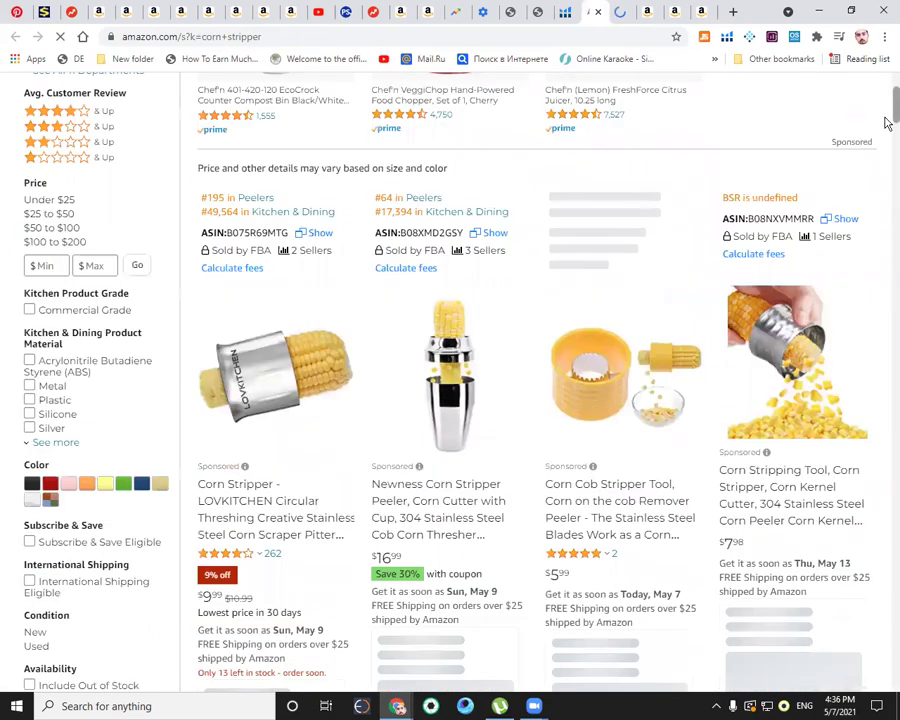
{"action": "scroll", "coordinate": [886, 124], "scroll_direction": "down", "scroll_amount": 3}
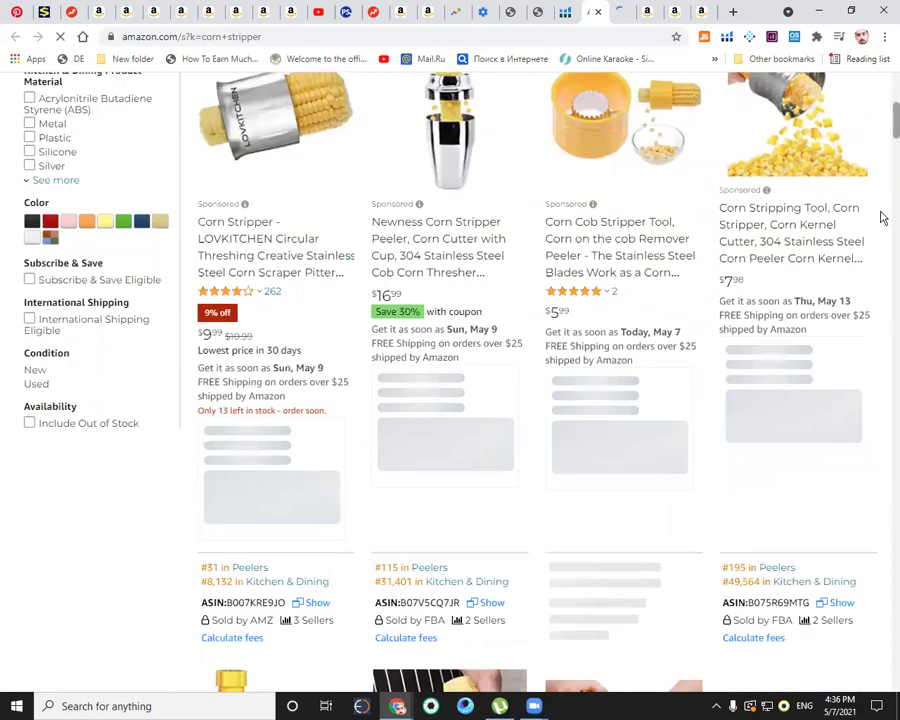
{"action": "scroll", "coordinate": [880, 215], "scroll_direction": "down", "scroll_amount": 8}
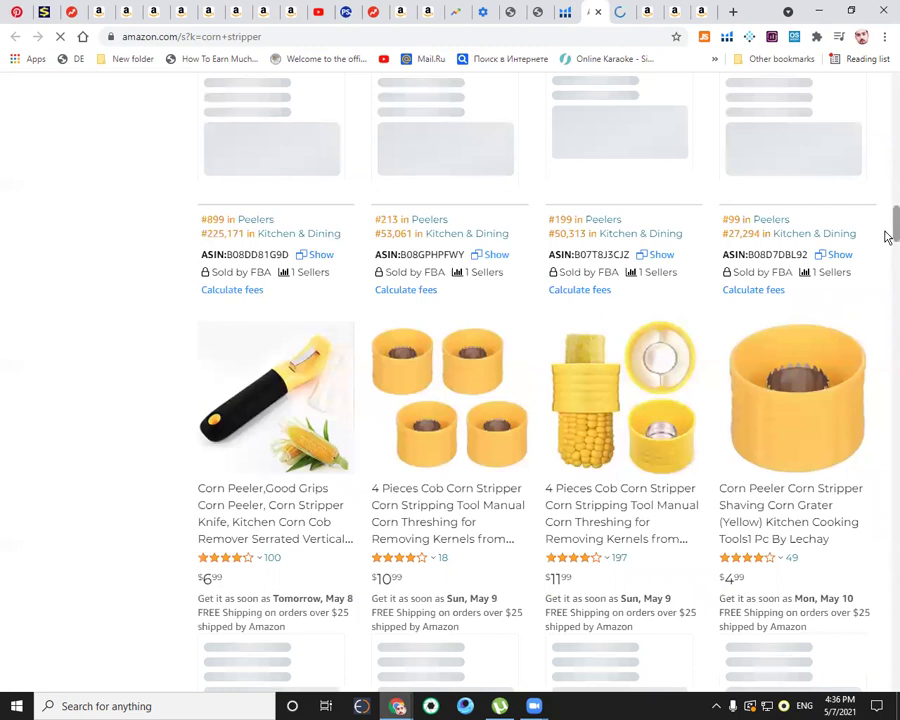
{"action": "scroll", "coordinate": [885, 240], "scroll_direction": "down", "scroll_amount": 7}
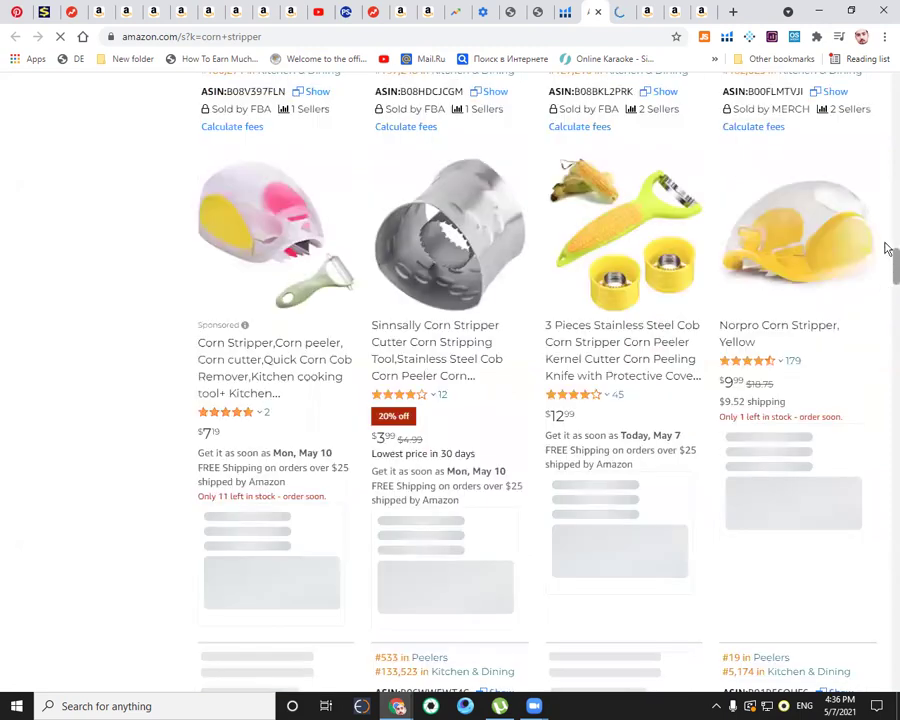
{"action": "scroll", "coordinate": [882, 380], "scroll_direction": "down", "scroll_amount": 10}
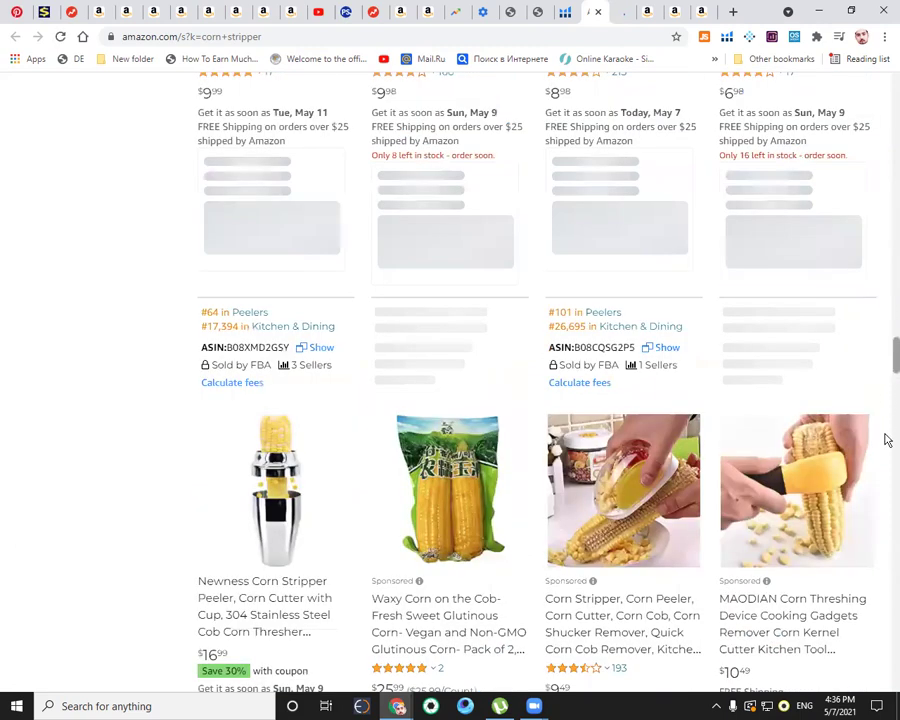
{"action": "scroll", "coordinate": [883, 420], "scroll_direction": "down", "scroll_amount": 10}
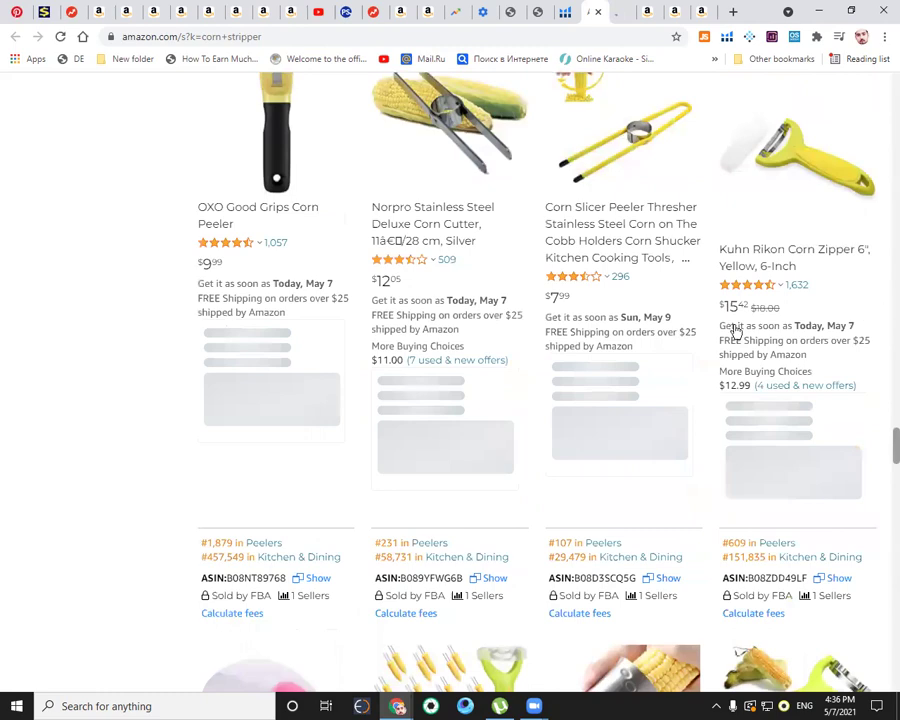
{"action": "scroll", "coordinate": [760, 327], "scroll_direction": "down", "scroll_amount": 5}
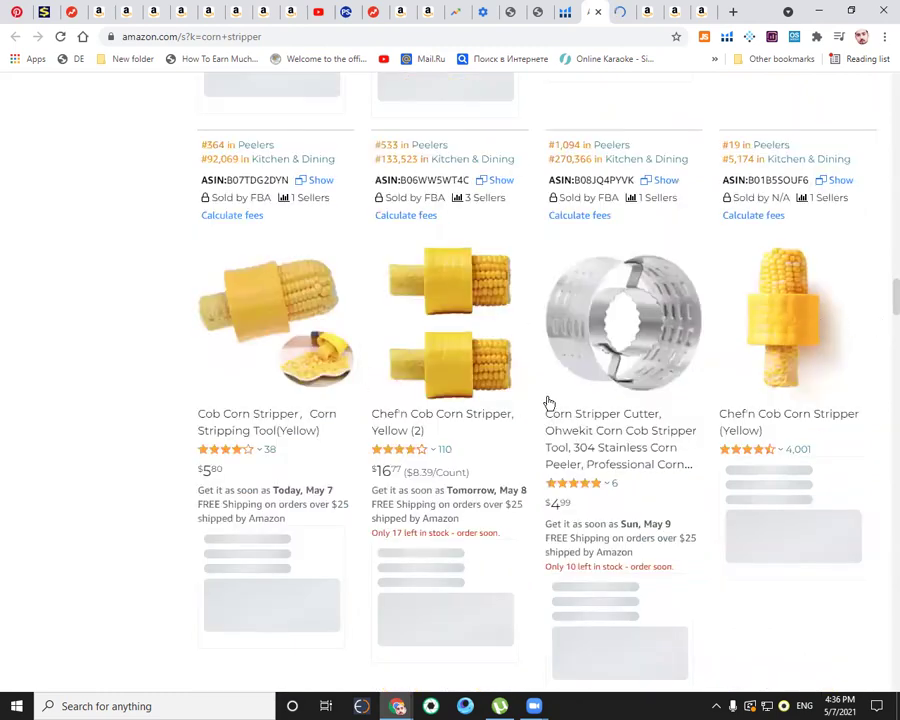
{"action": "scroll", "coordinate": [544, 400], "scroll_direction": "down", "scroll_amount": 1}
{"action": "scroll", "coordinate": [458, 310], "scroll_direction": "down", "scroll_amount": 1}
{"action": "scroll", "coordinate": [310, 290], "scroll_direction": "up", "scroll_amount": 2}
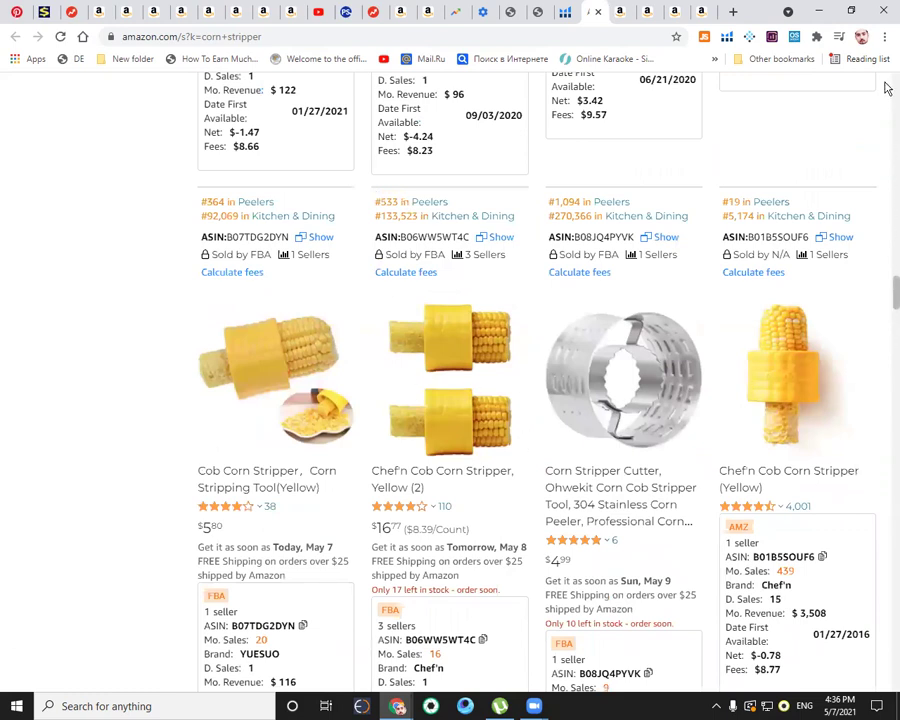
{"action": "scroll", "coordinate": [872, 201], "scroll_direction": "up", "scroll_amount": 9}
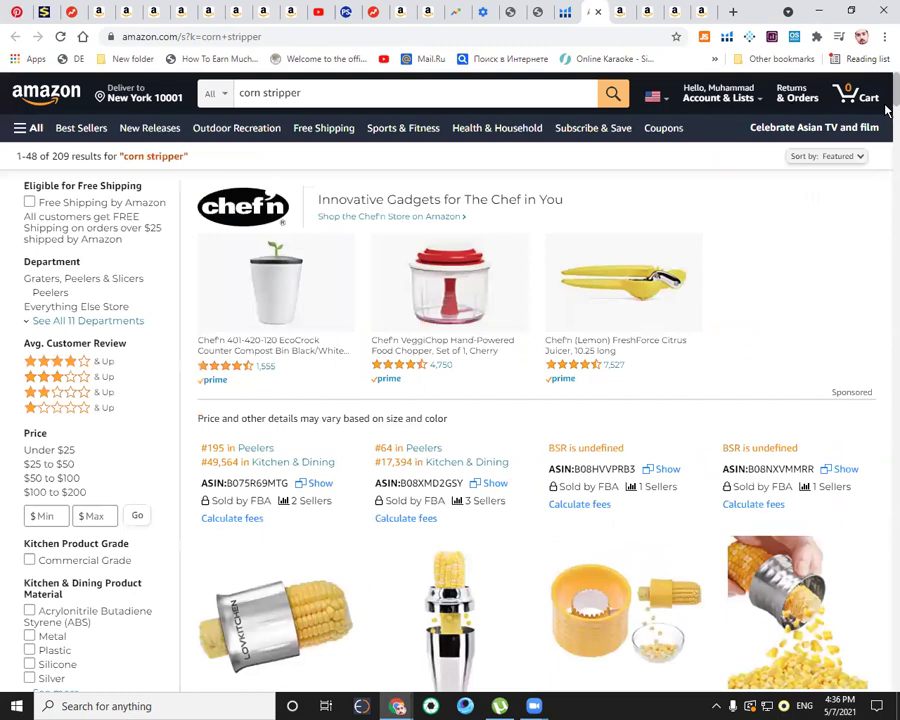
Step: Compare the prices, ratings, seller counts, monthly sales and revenue of the products across the corn stripper results
{"action": "scroll", "coordinate": [886, 124], "scroll_direction": "down", "scroll_amount": 6}
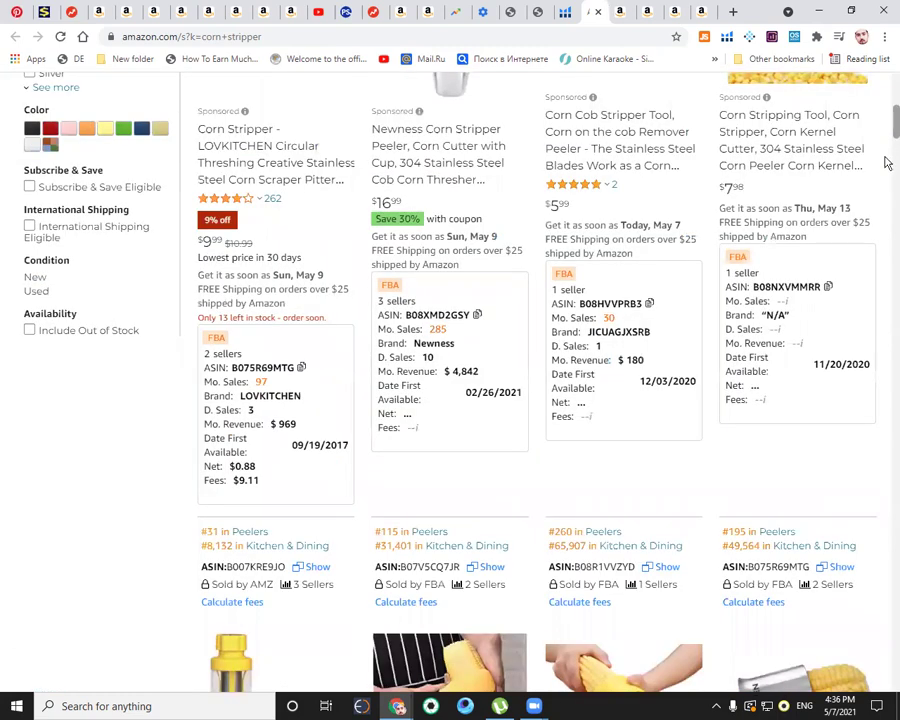
{"action": "scroll", "coordinate": [884, 380], "scroll_direction": "down", "scroll_amount": 10}
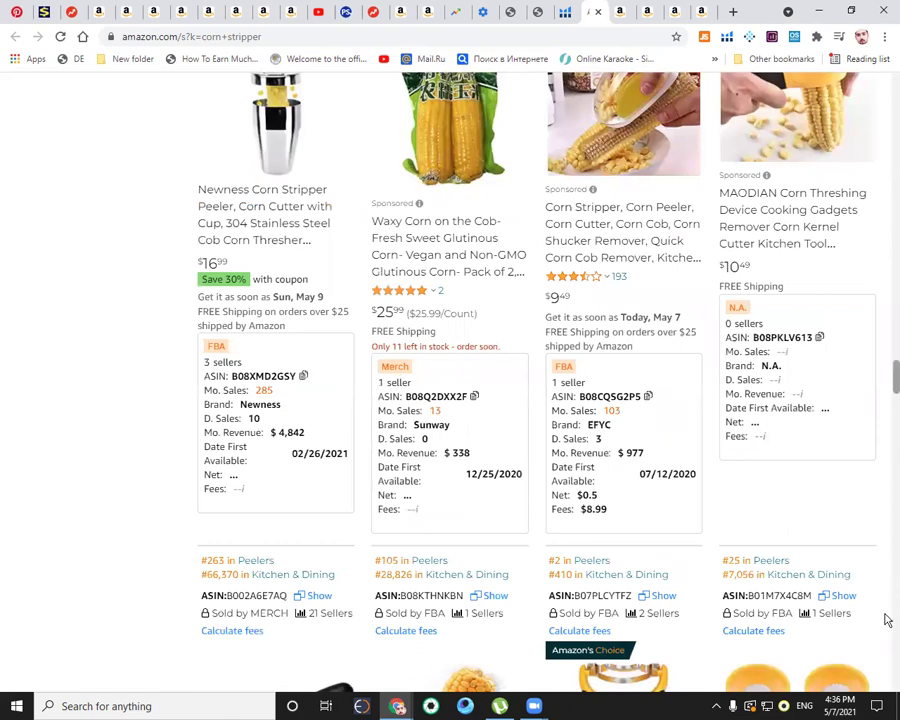
{"action": "scroll", "coordinate": [885, 598], "scroll_direction": "down", "scroll_amount": 7}
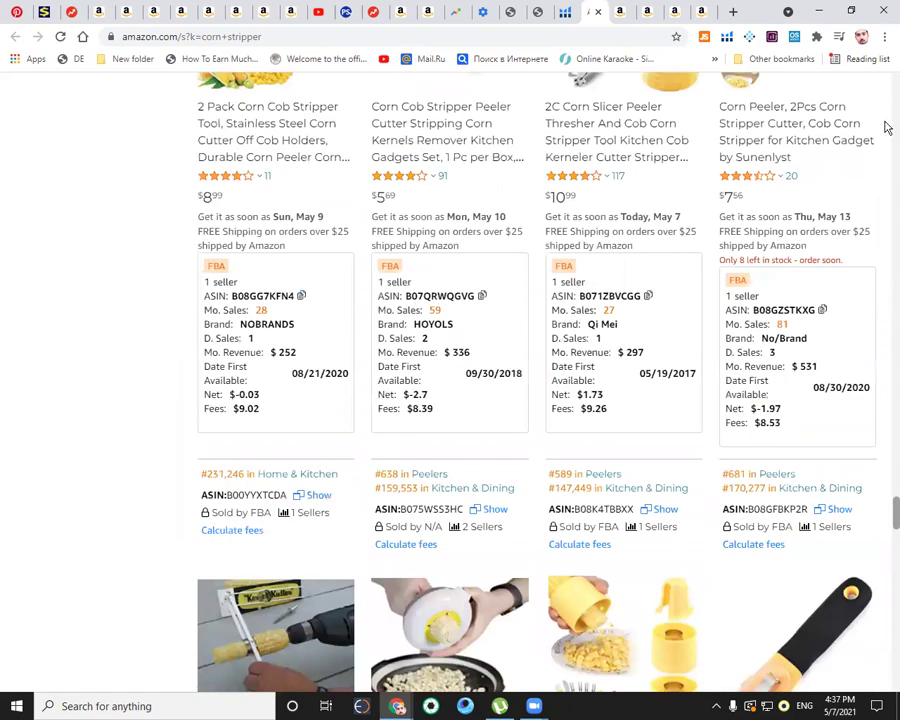
{"action": "scroll", "coordinate": [884, 128], "scroll_direction": "up", "scroll_amount": 10}
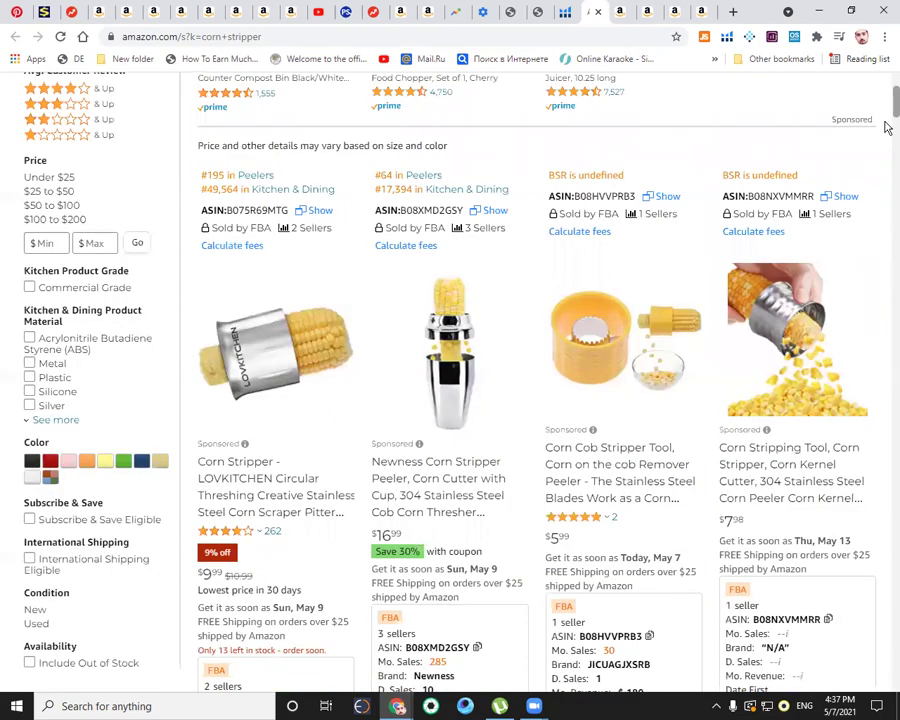
{"action": "scroll", "coordinate": [886, 166], "scroll_direction": "down", "scroll_amount": 3}
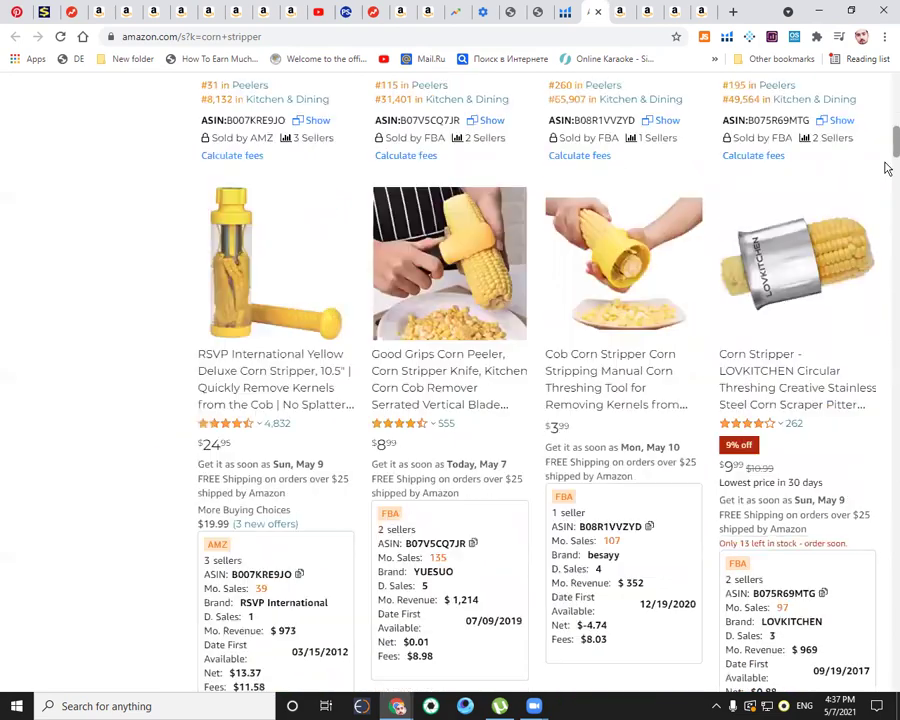
{"action": "scroll", "coordinate": [886, 130], "scroll_direction": "up", "scroll_amount": 8}
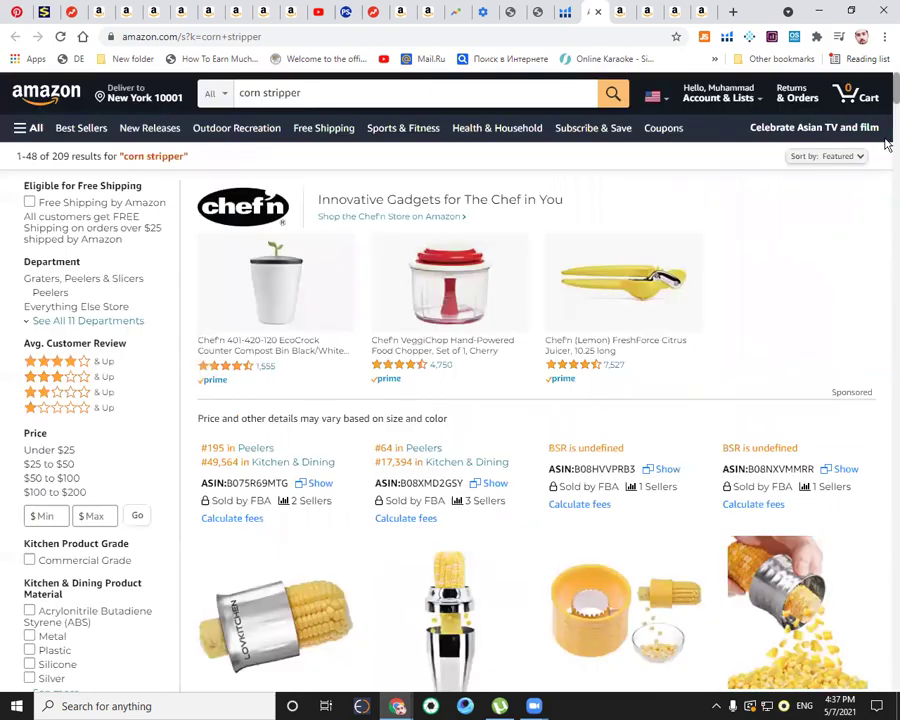
{"action": "scroll", "coordinate": [886, 167], "scroll_direction": "down", "scroll_amount": 10}
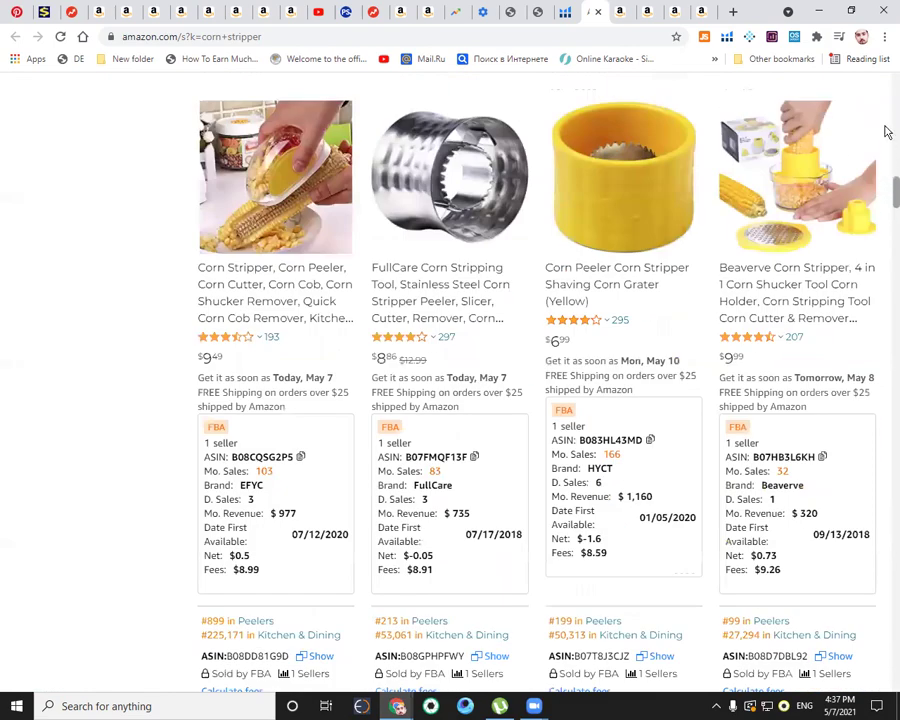
{"action": "scroll", "coordinate": [886, 132], "scroll_direction": "up", "scroll_amount": 6}
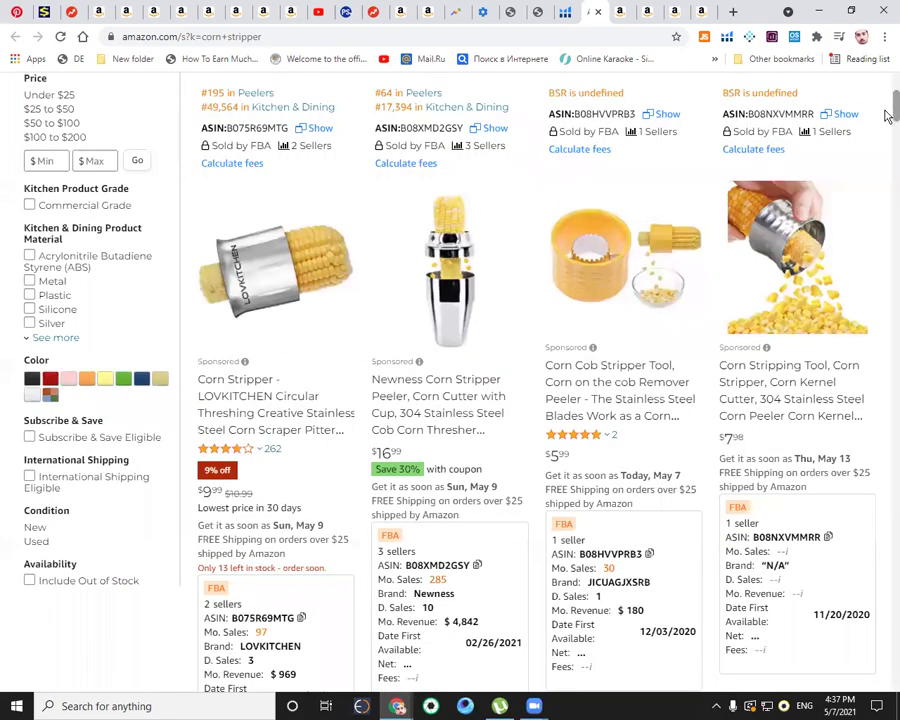
{"action": "scroll", "coordinate": [890, 112], "scroll_direction": "up", "scroll_amount": 3}
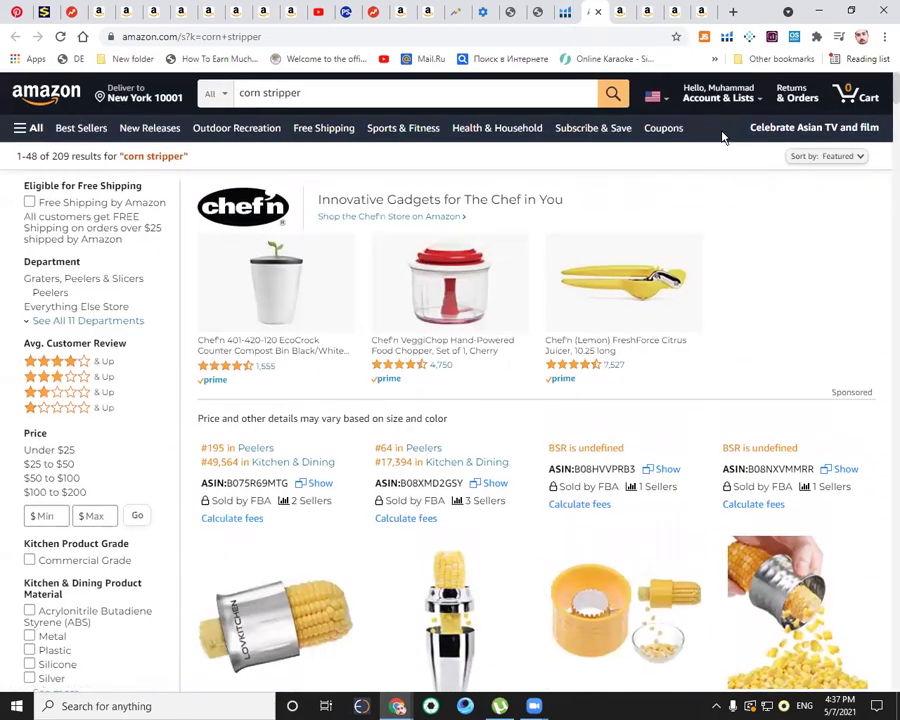
{"action": "scroll", "coordinate": [722, 136], "scroll_direction": "down", "scroll_amount": 3}
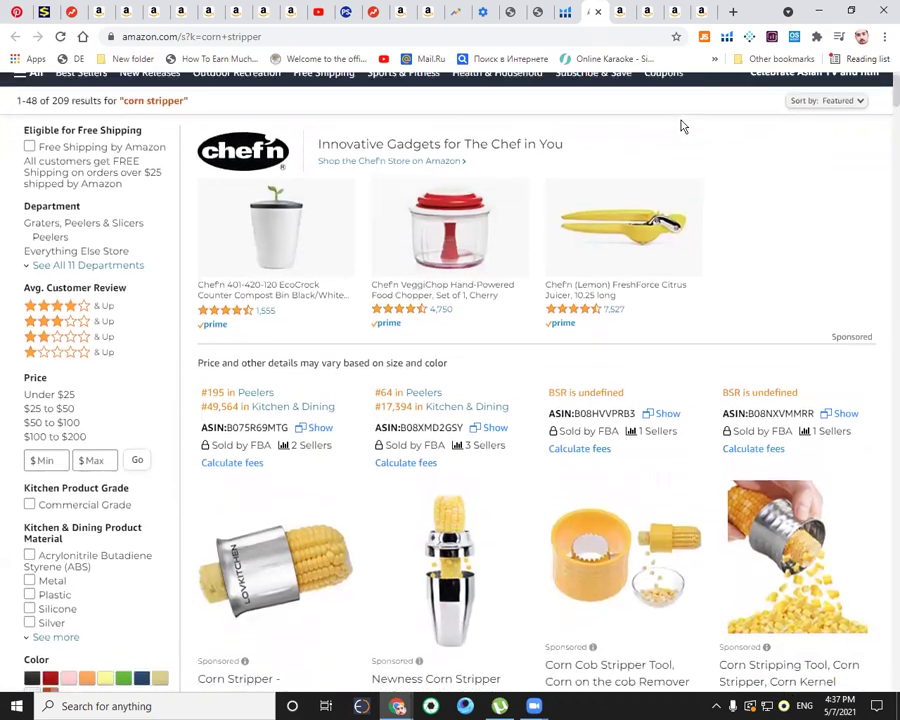
{"action": "scroll", "coordinate": [680, 124], "scroll_direction": "down", "scroll_amount": 1}
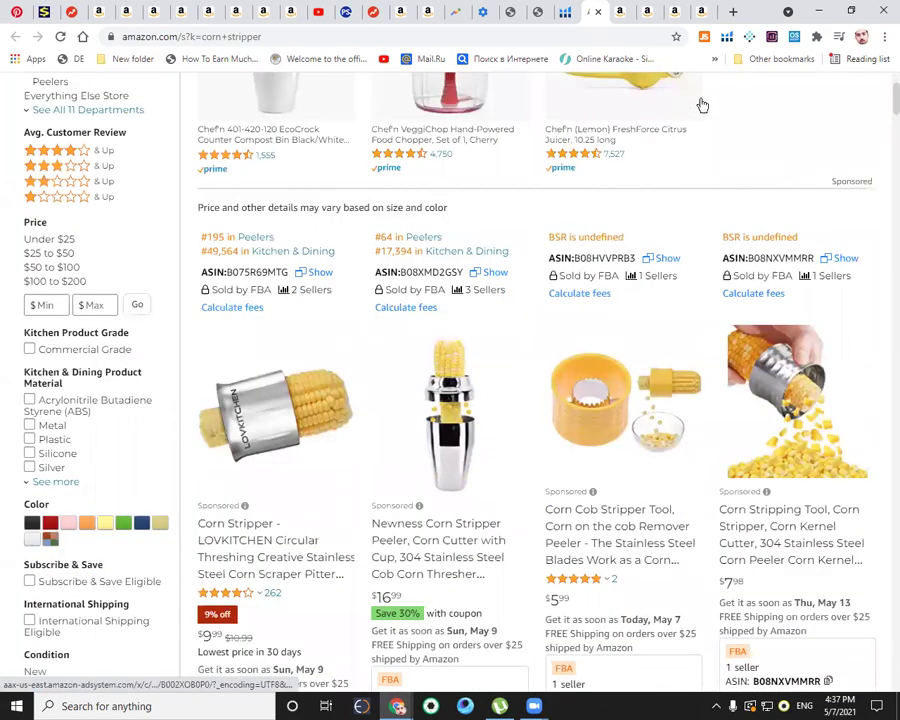
Step: Return to the Cerebro keyword list for the OXO peeler and examine the phrases with their search volumes and trends
{"action": "left_click", "coordinate": [568, 12]}
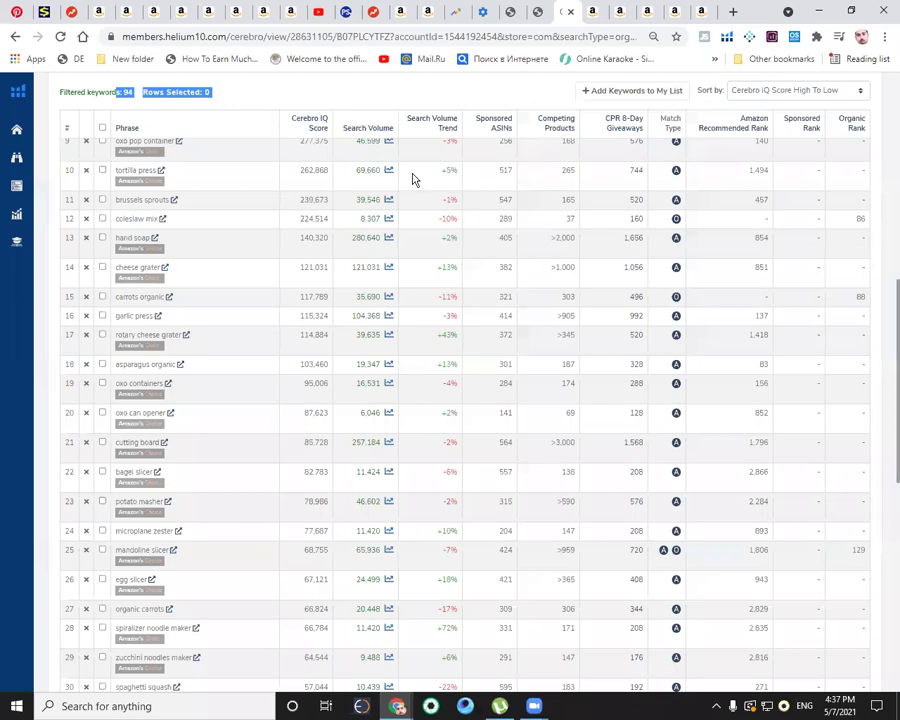
{"action": "scroll", "coordinate": [388, 148], "scroll_direction": "up", "scroll_amount": 4}
{"action": "scroll", "coordinate": [388, 148], "scroll_direction": "down", "scroll_amount": 2}
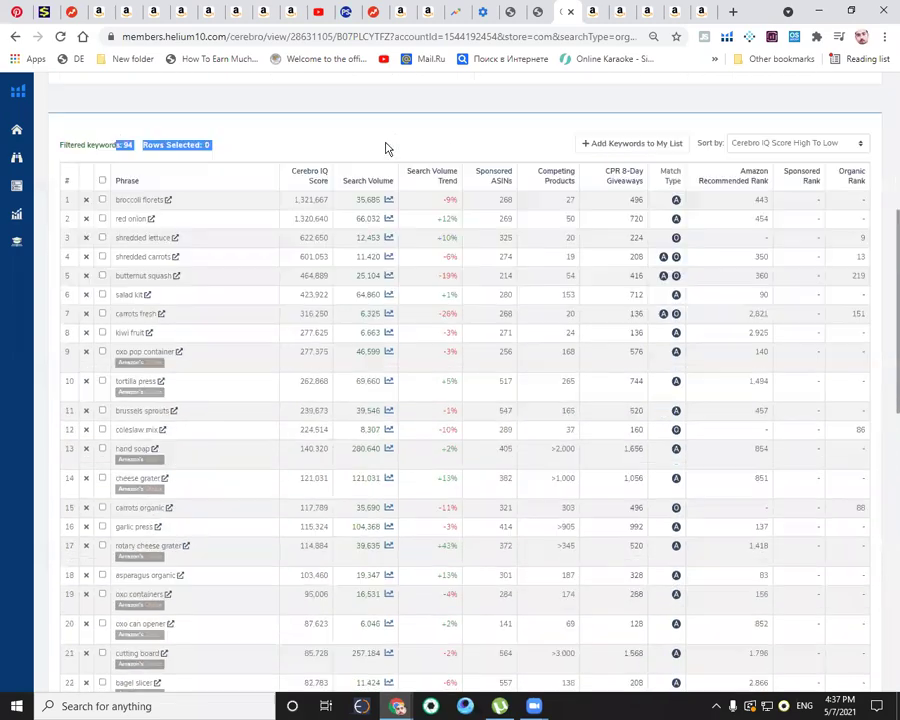
{"action": "scroll", "coordinate": [388, 148], "scroll_direction": "down", "scroll_amount": 1}
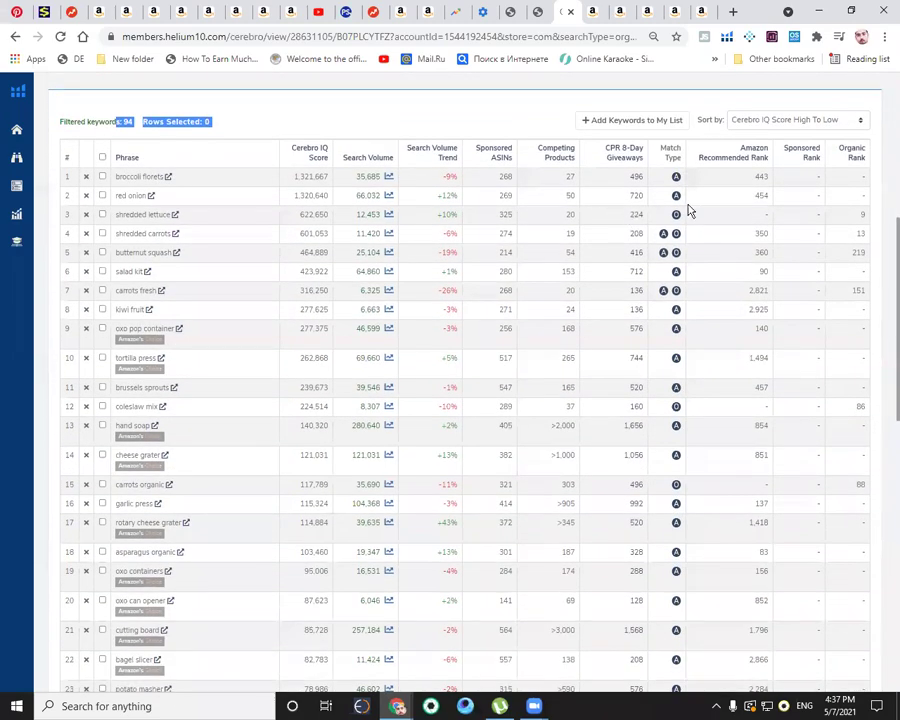
{"action": "scroll", "coordinate": [686, 303], "scroll_direction": "down", "scroll_amount": 3}
{"action": "scroll", "coordinate": [658, 316], "scroll_direction": "down", "scroll_amount": 1}
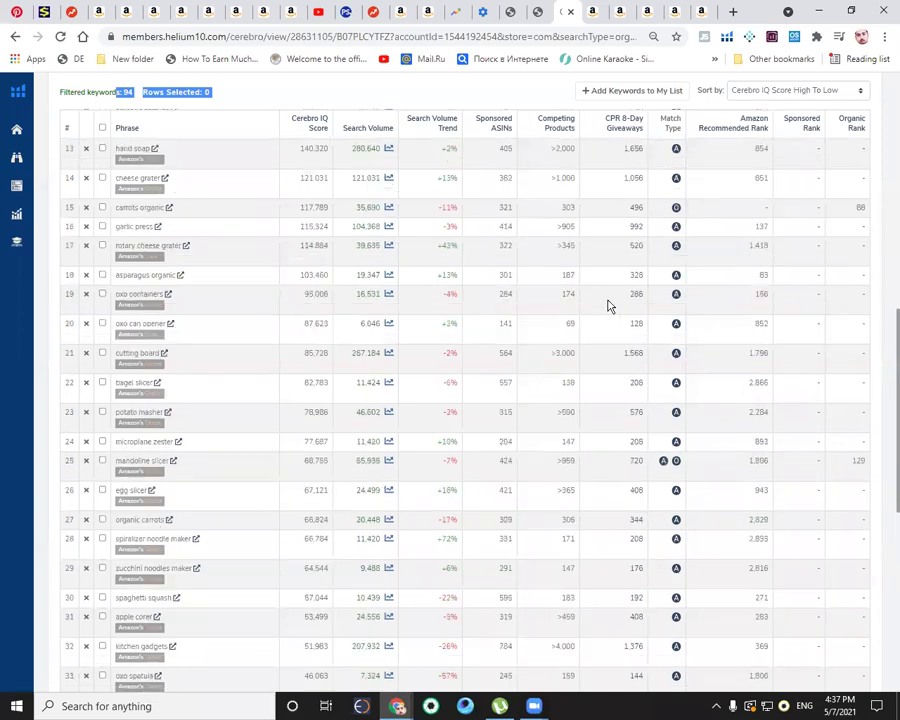
{"action": "scroll", "coordinate": [609, 305], "scroll_direction": "up", "scroll_amount": 2}
{"action": "scroll", "coordinate": [609, 305], "scroll_direction": "down", "scroll_amount": 4}
{"action": "scroll", "coordinate": [868, 316], "scroll_direction": "down", "scroll_amount": 2}
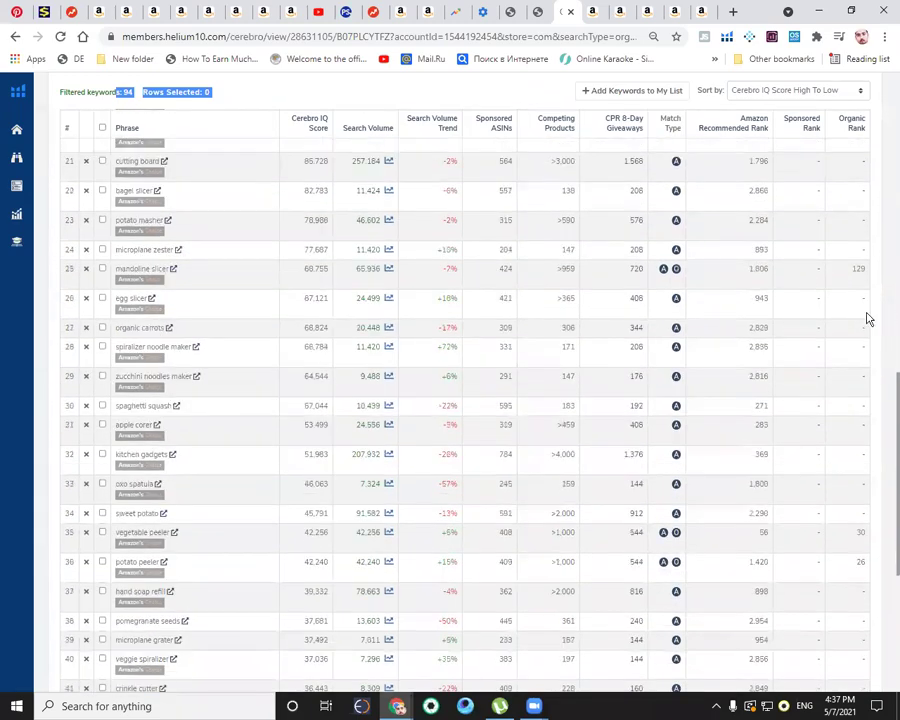
{"action": "scroll", "coordinate": [886, 446], "scroll_direction": "down", "scroll_amount": 3}
{"action": "scroll", "coordinate": [886, 501], "scroll_direction": "down", "scroll_amount": 2}
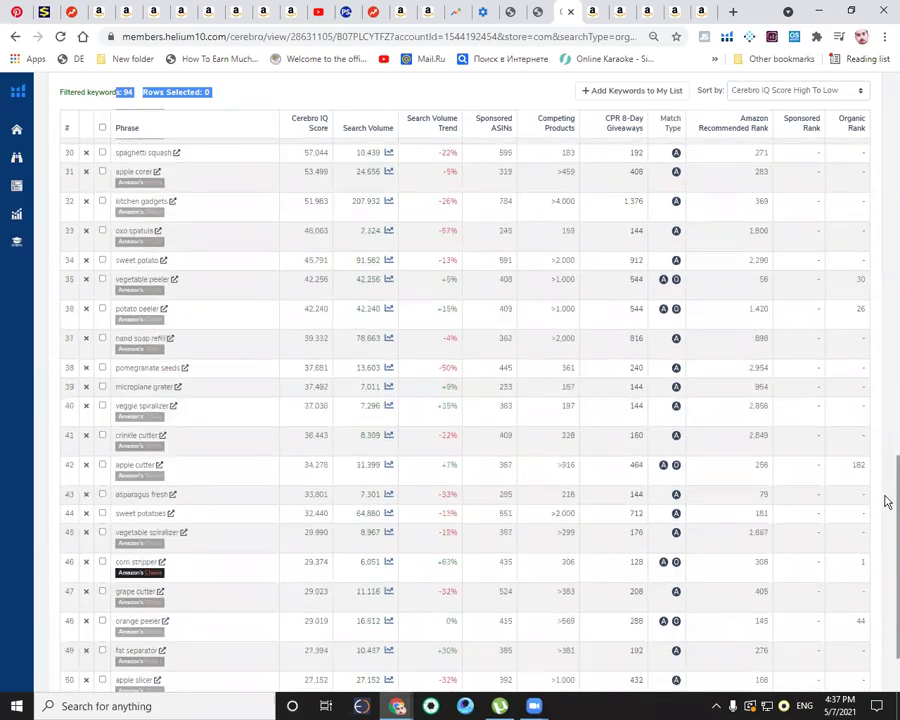
{"action": "scroll", "coordinate": [886, 450], "scroll_direction": "up", "scroll_amount": 3}
{"action": "scroll", "coordinate": [886, 190], "scroll_direction": "up", "scroll_amount": 10}
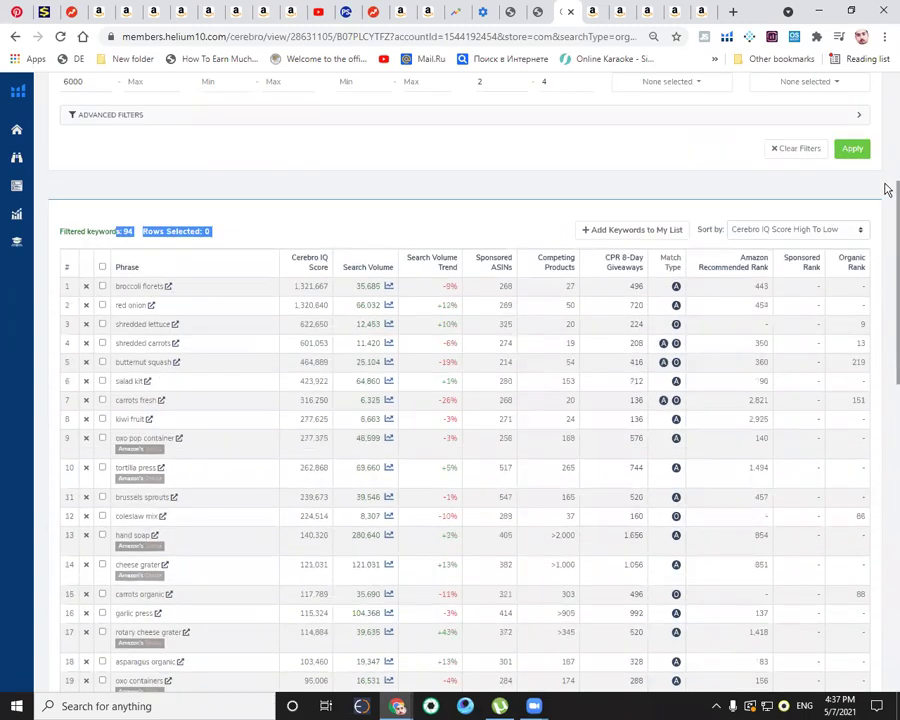
{"action": "scroll", "coordinate": [886, 380], "scroll_direction": "down", "scroll_amount": 10}
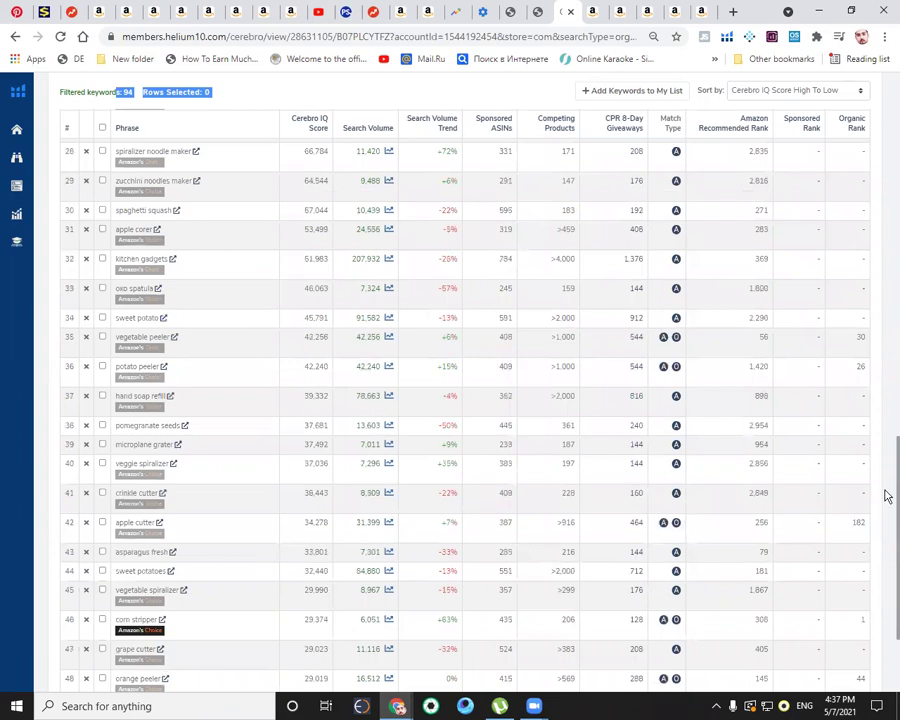
{"action": "scroll", "coordinate": [886, 496], "scroll_direction": "down", "scroll_amount": 3}
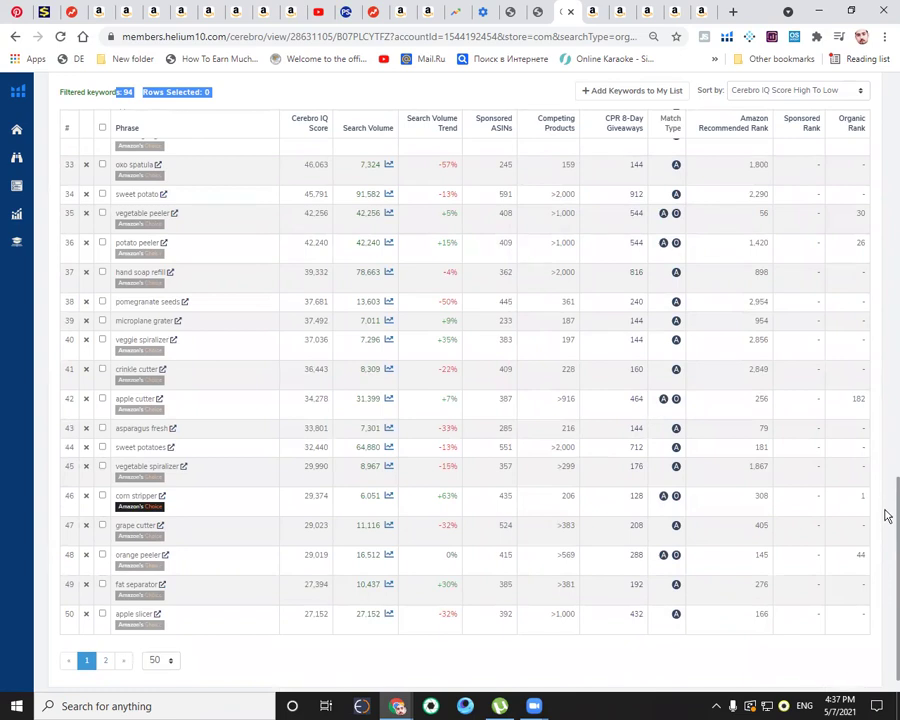
Step: Check the competing product counts in the Cerebro list, highlighting those around sweet potato and broccoli florets
{"action": "scroll", "coordinate": [886, 450], "scroll_direction": "up", "scroll_amount": 7}
{"action": "scroll", "coordinate": [886, 408], "scroll_direction": "down", "scroll_amount": 5}
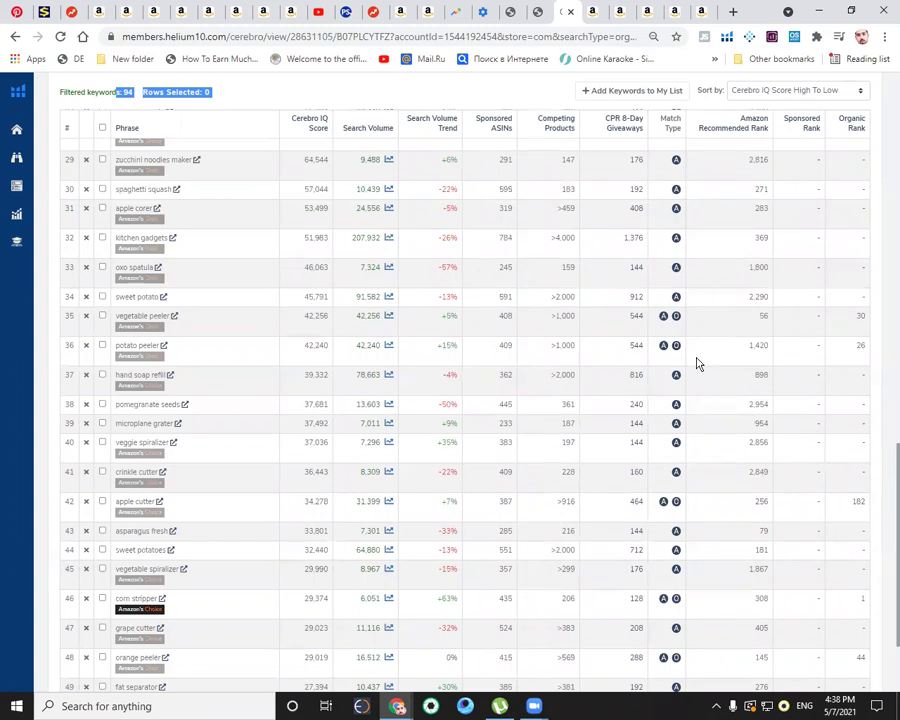
{"action": "left_click_drag", "start_coordinate": [549, 296], "coordinate": [575, 302]}
{"action": "scroll", "coordinate": [575, 302], "scroll_direction": "up", "scroll_amount": 8}
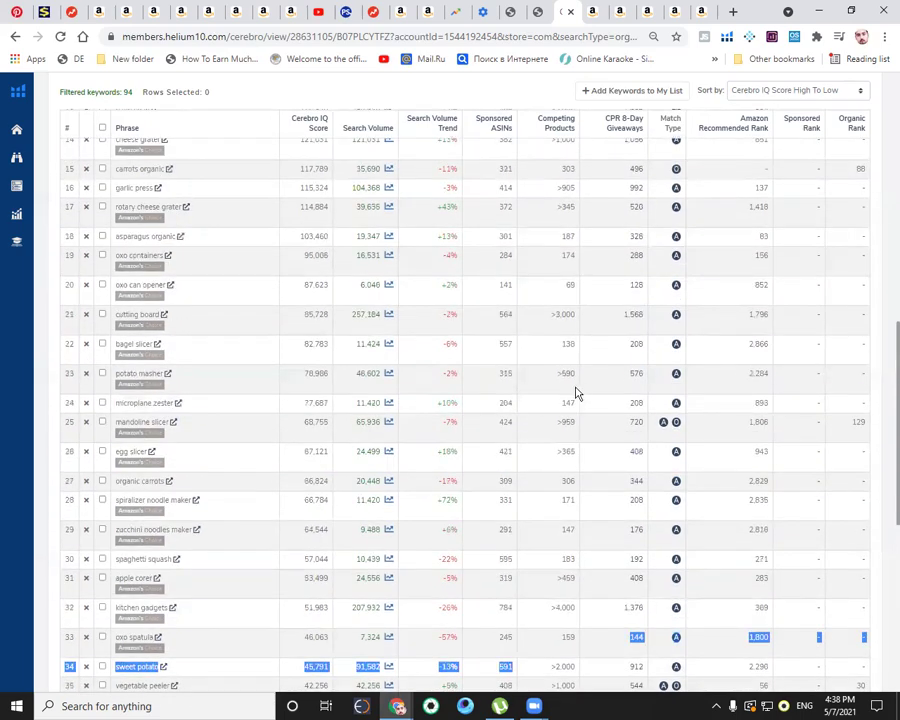
{"action": "scroll", "coordinate": [575, 390], "scroll_direction": "up", "scroll_amount": 6}
{"action": "left_click_drag", "start_coordinate": [565, 248], "coordinate": [575, 218]}
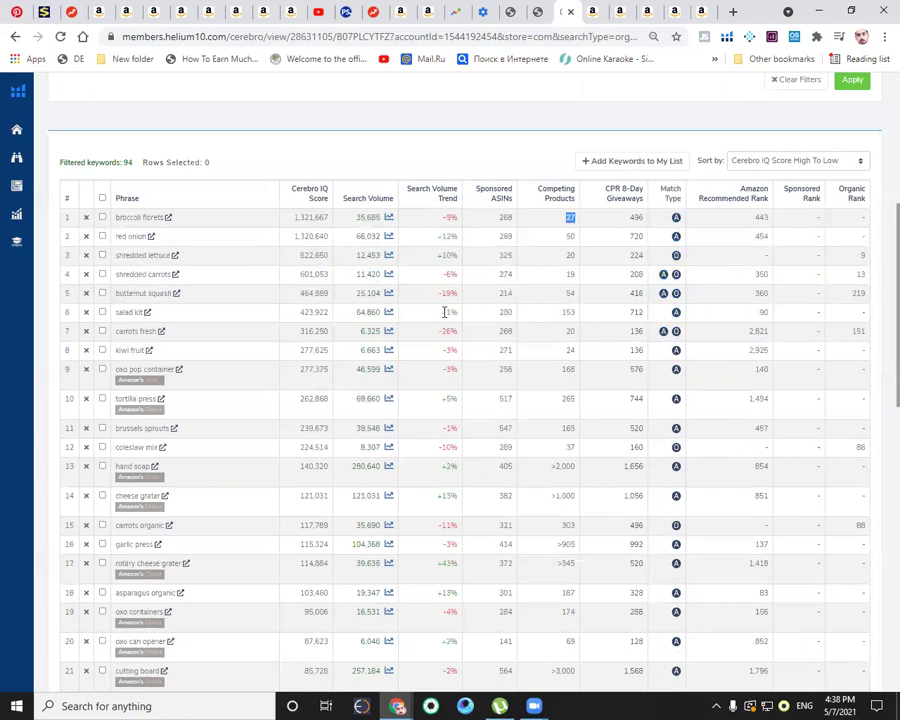
{"action": "scroll", "coordinate": [382, 358], "scroll_direction": "down", "scroll_amount": 1}
{"action": "scroll", "coordinate": [382, 355], "scroll_direction": "down", "scroll_amount": 10}
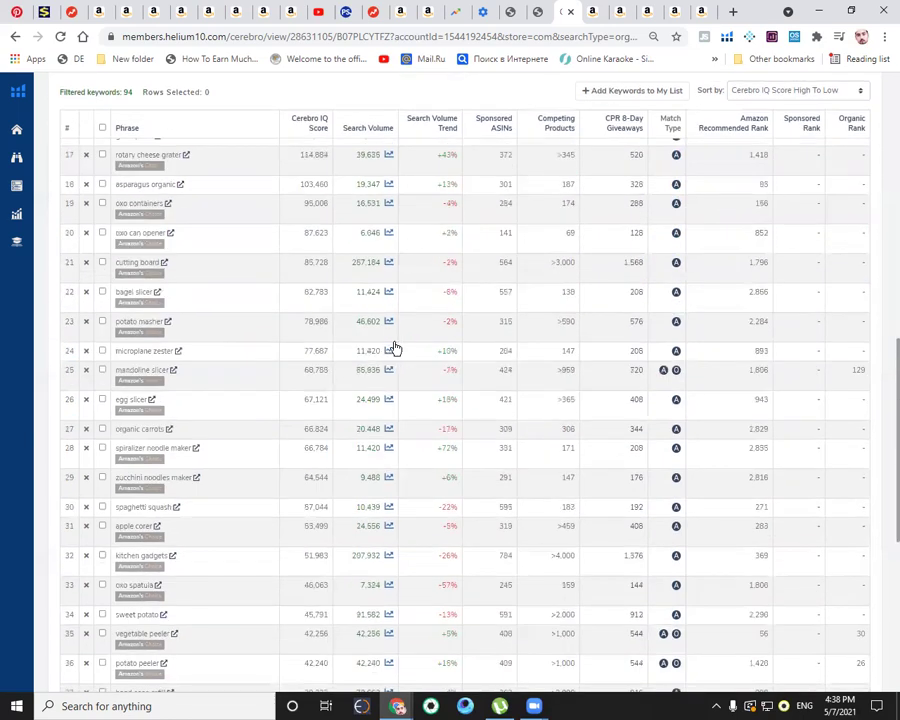
{"action": "scroll", "coordinate": [395, 348], "scroll_direction": "down", "scroll_amount": 10}
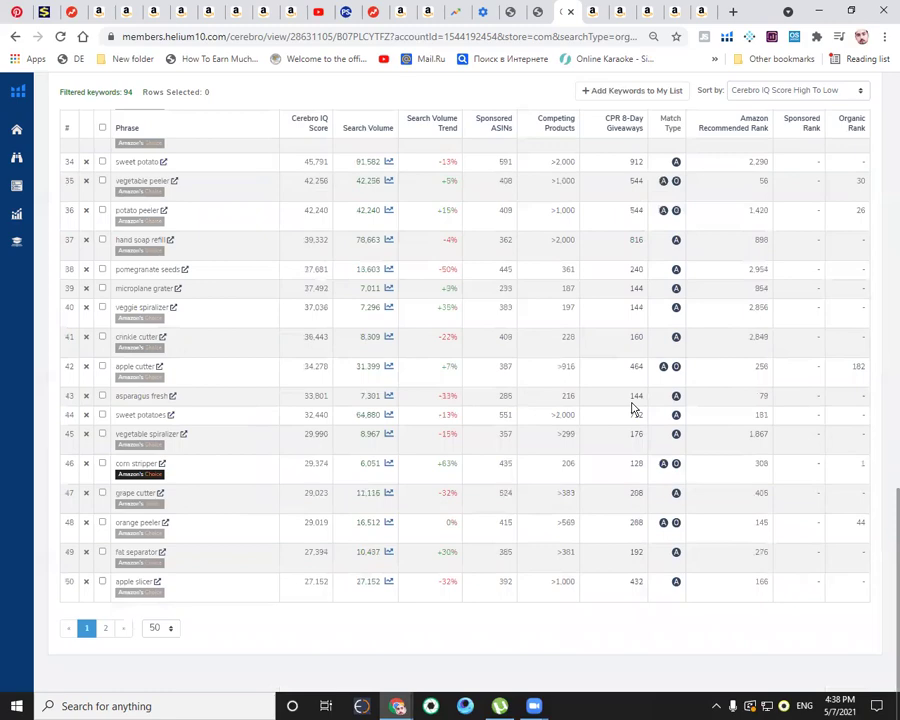
{"action": "scroll", "coordinate": [886, 386], "scroll_direction": "up", "scroll_amount": 4}
{"action": "scroll", "coordinate": [886, 260], "scroll_direction": "up", "scroll_amount": 15}
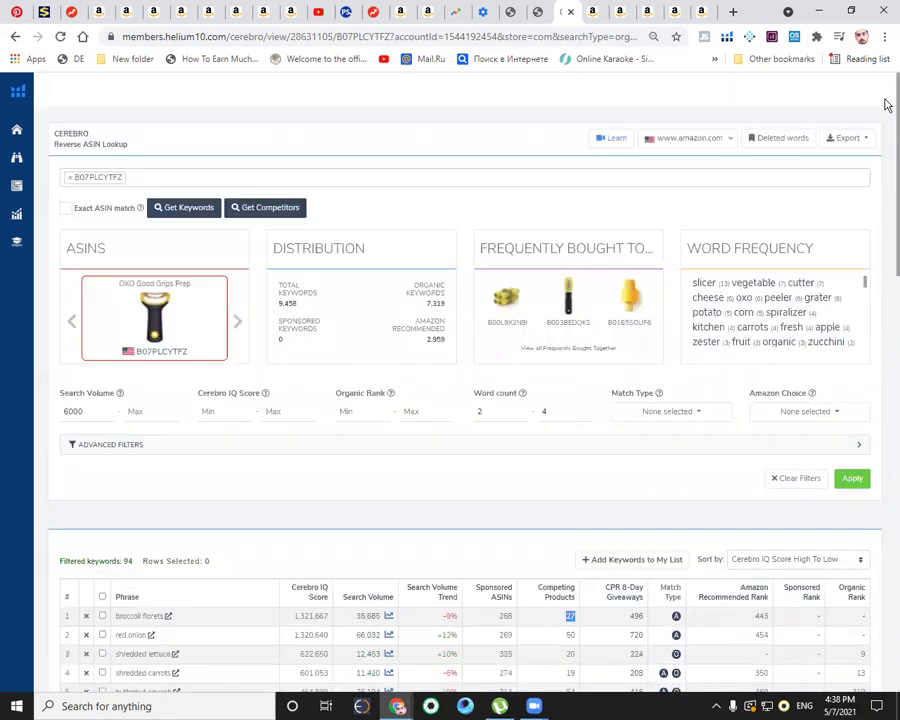
Step: Revisit the Amazon corn stripper results and the Market Intelligence sellers table for bagel slicer
{"action": "left_click", "coordinate": [596, 13]}
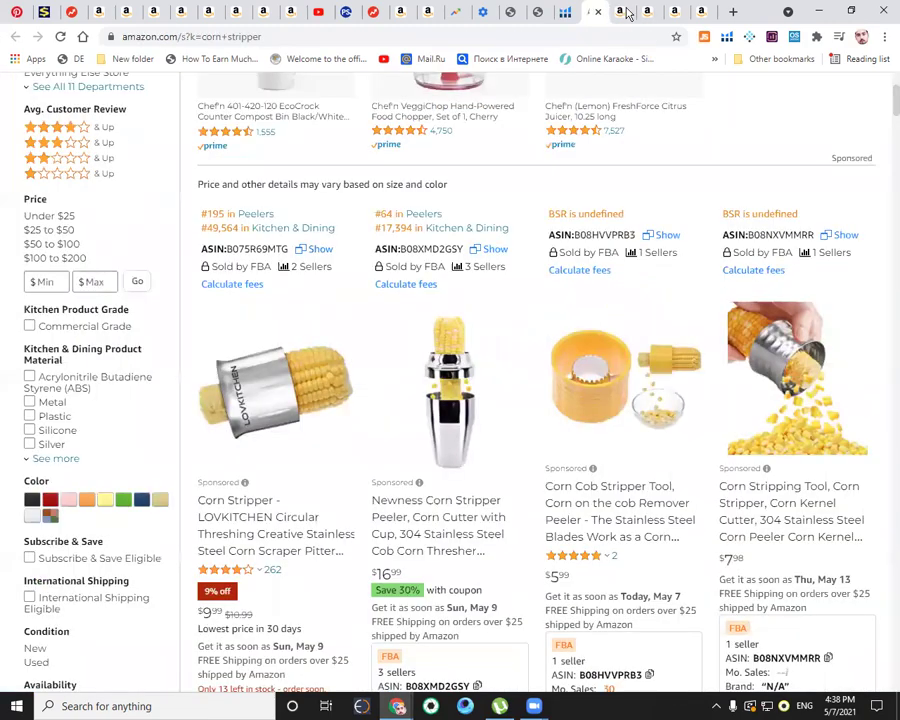
{"action": "left_click", "coordinate": [623, 12]}
{"action": "key", "text": "ctrl+Tab"}
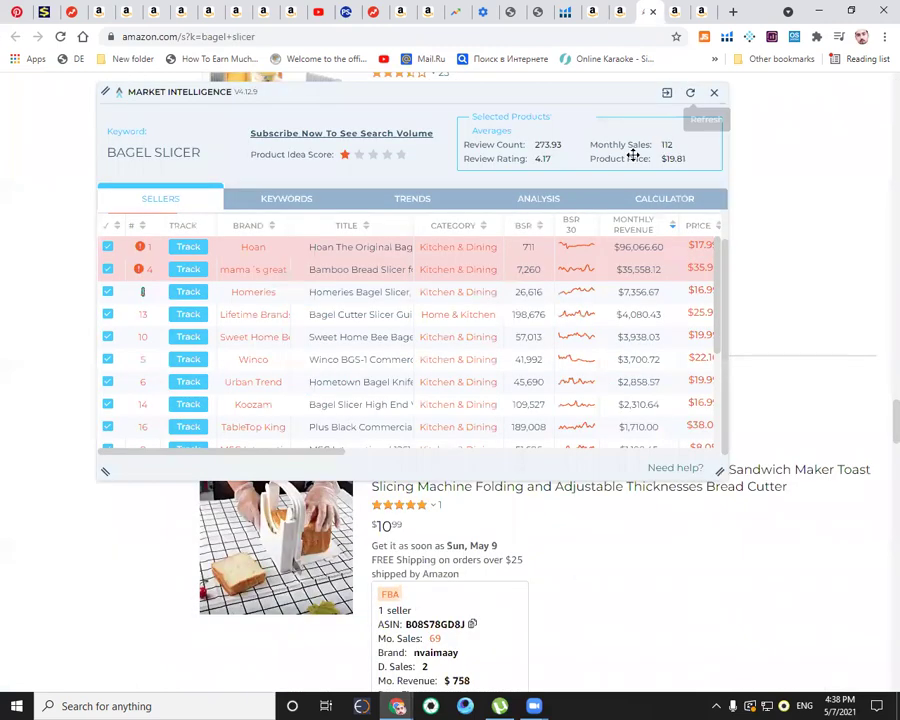
Step: Revisit the idea sources: the two BuzzFeed product articles, the YouTube gadgets video and the PopSugar TikTok gadgets article
{"action": "left_click", "coordinate": [384, 12]}
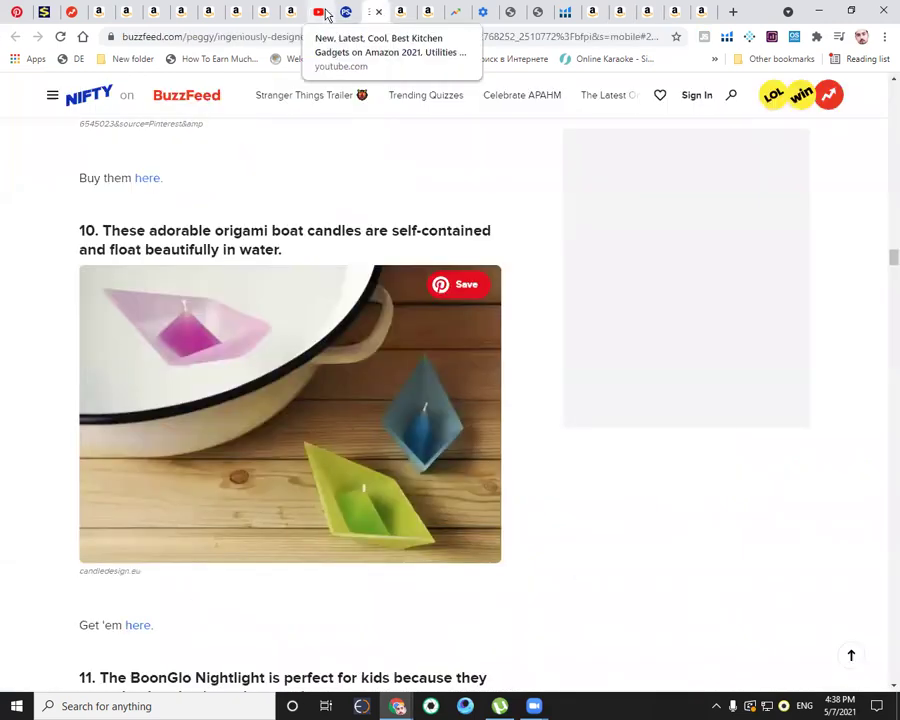
{"action": "left_click", "coordinate": [320, 12]}
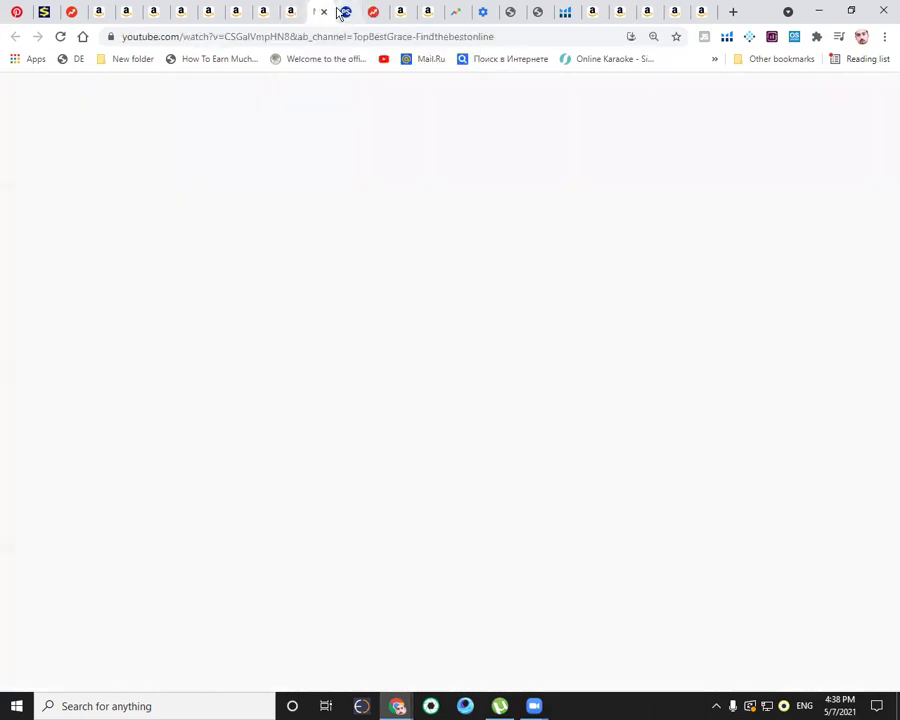
{"action": "left_click", "coordinate": [338, 12]}
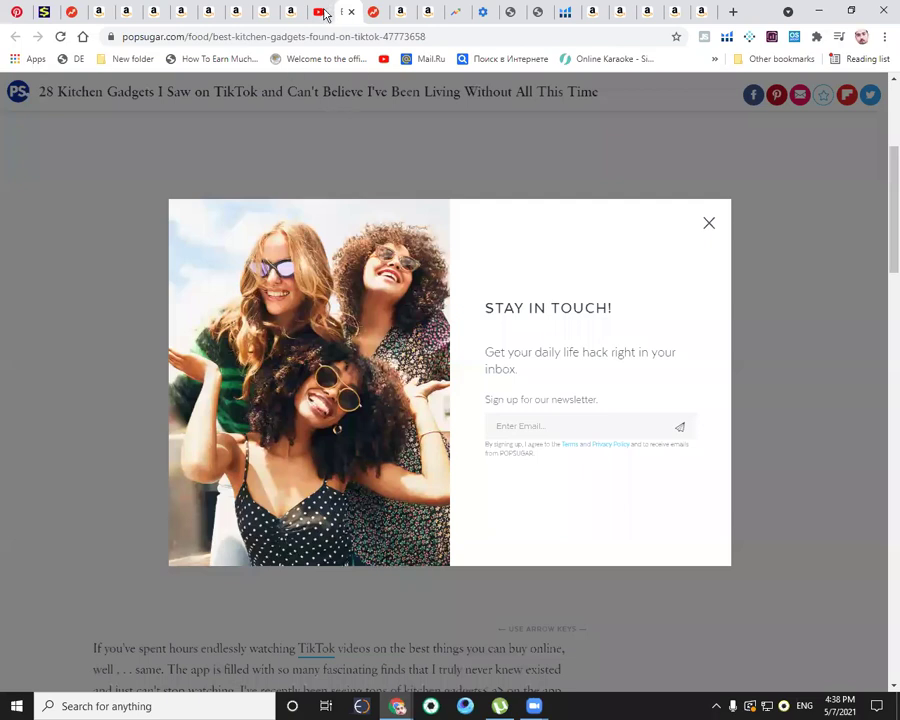
{"action": "left_click", "coordinate": [320, 12]}
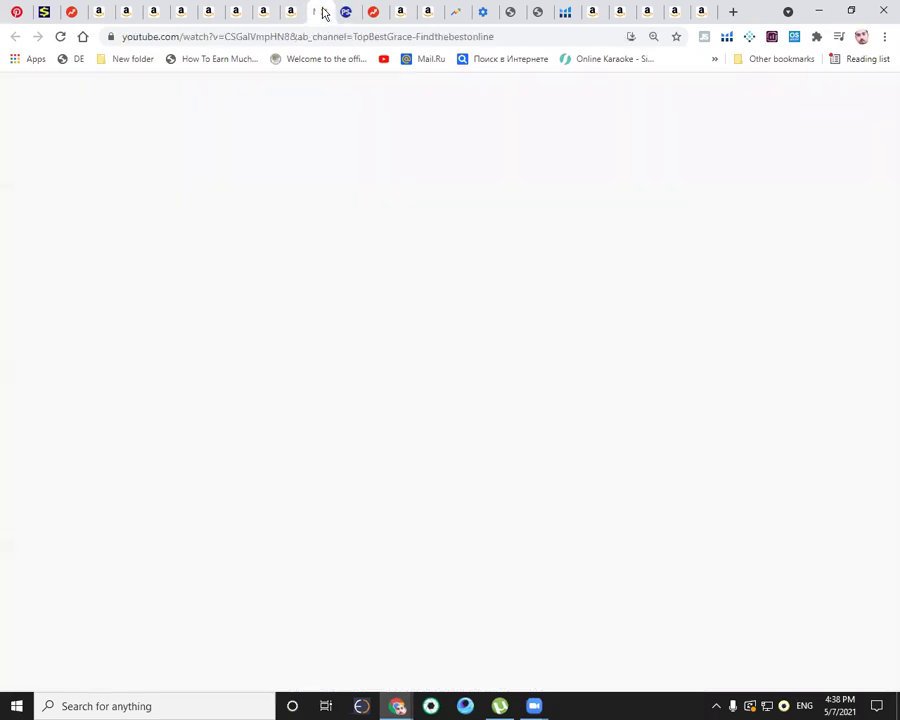
{"action": "left_click", "coordinate": [74, 12]}
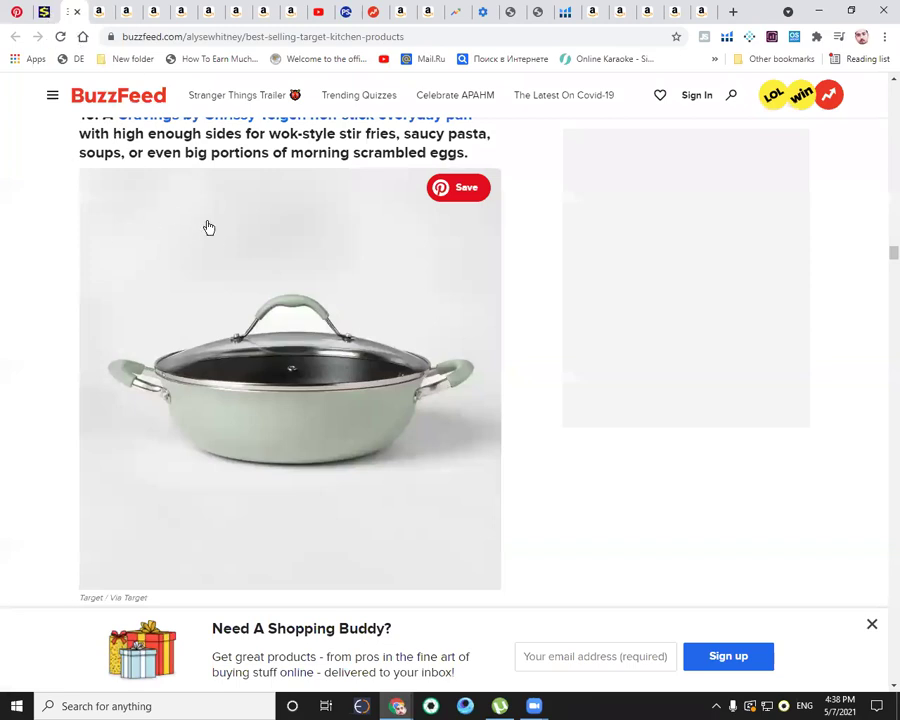
Step: Switch to the Rather-Be-Shopping cool kitchen gadgets article and read down to the HULLR 9-piece tools set
{"action": "key", "text": "ctrl+shift+Tab"}
{"action": "scroll", "coordinate": [200, 200], "scroll_direction": "down", "scroll_amount": 3}
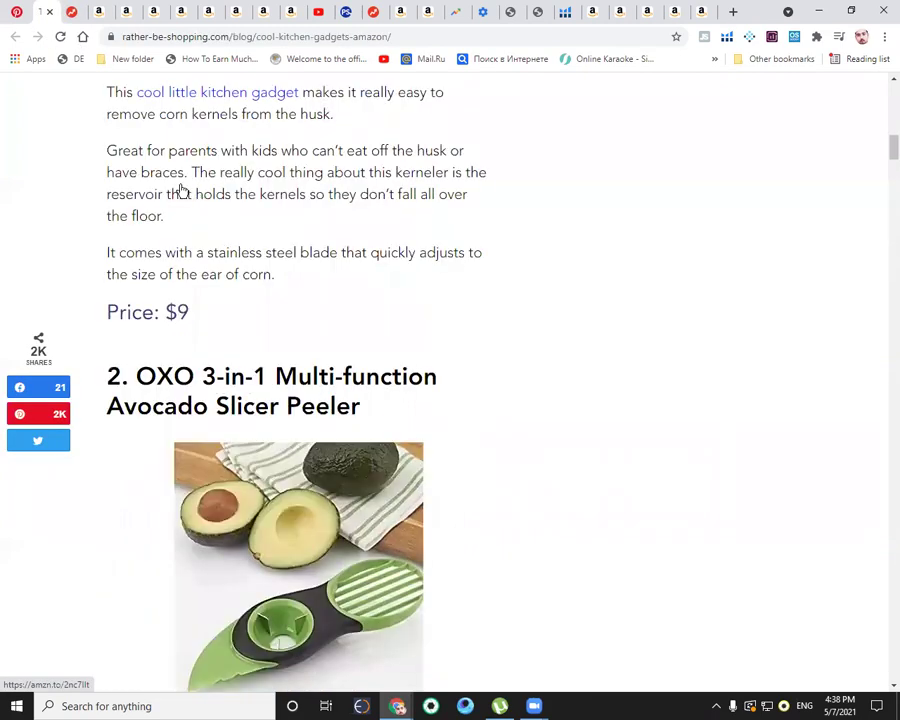
{"action": "scroll", "coordinate": [181, 190], "scroll_direction": "down", "scroll_amount": 7}
{"action": "scroll", "coordinate": [400, 150], "scroll_direction": "down", "scroll_amount": 1}
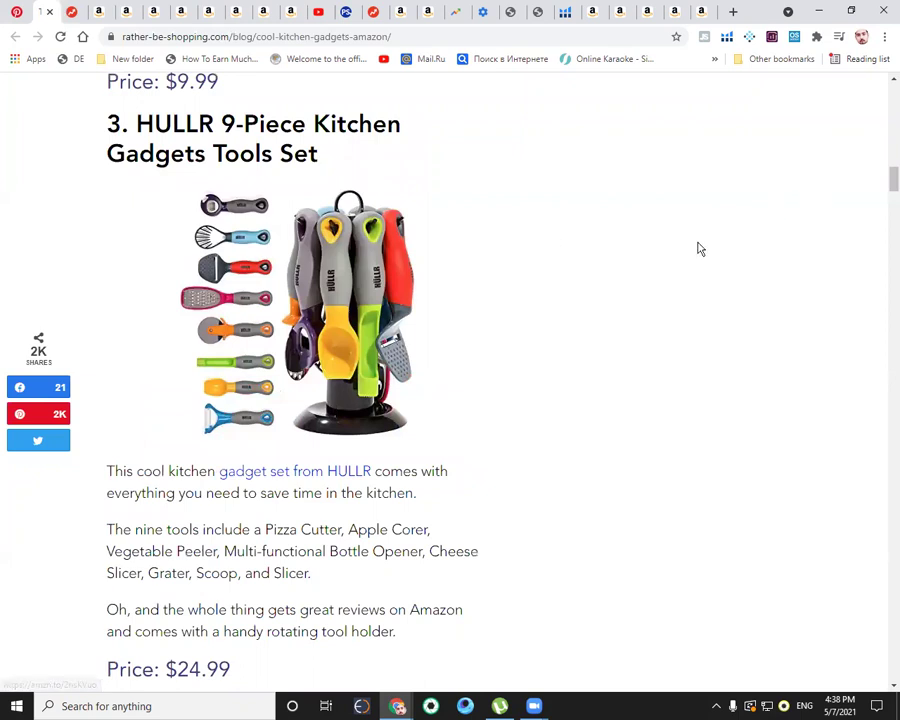
Step: Read on to the Hamilton Beach burrito maker in the gadgets article, and check Amazon's search suggestions for corn stripper
{"action": "scroll", "coordinate": [884, 243], "scroll_direction": "down", "scroll_amount": 2}
{"action": "mouse_move", "coordinate": [886, 198]}
{"action": "left_mouse_down"}
{"action": "mouse_move", "coordinate": [886, 183]}
{"action": "mouse_move", "coordinate": [886, 215]}
{"action": "left_mouse_up"}
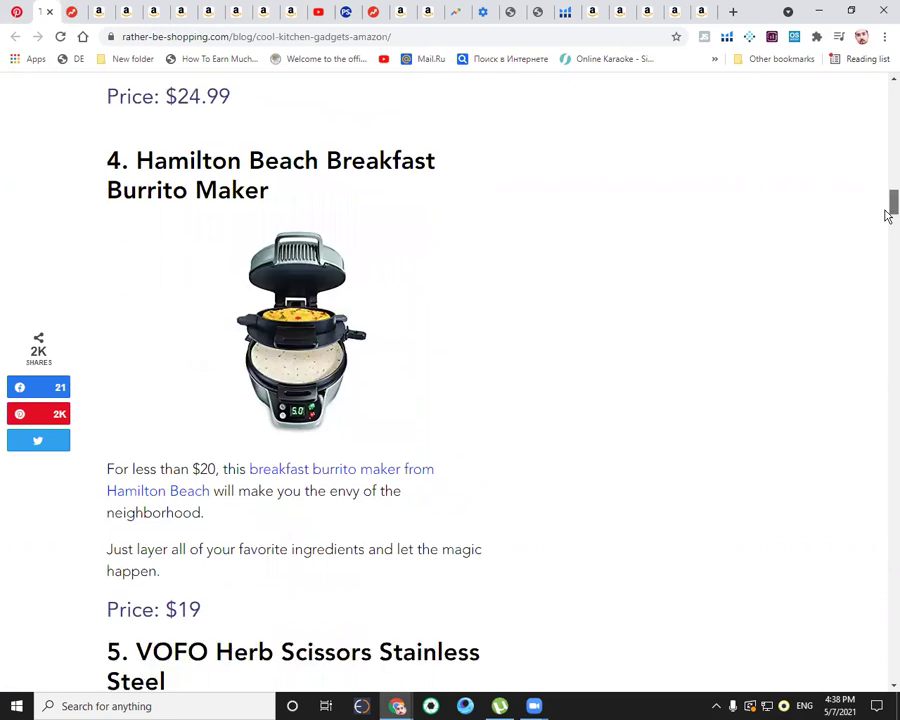
{"action": "left_click", "coordinate": [594, 12]}
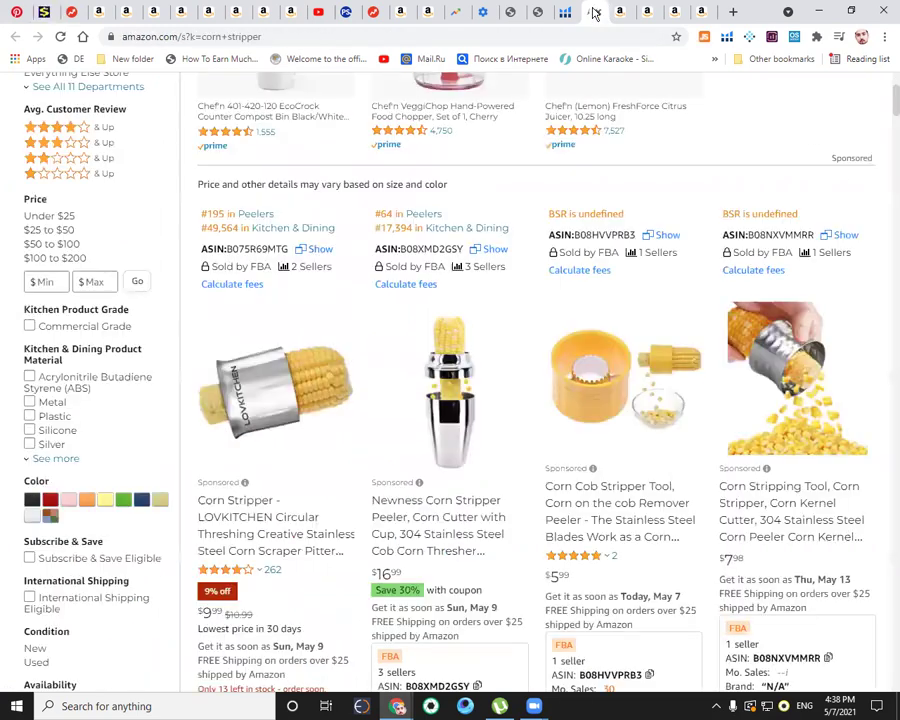
{"action": "scroll", "coordinate": [577, 321], "scroll_direction": "up", "scroll_amount": 3}
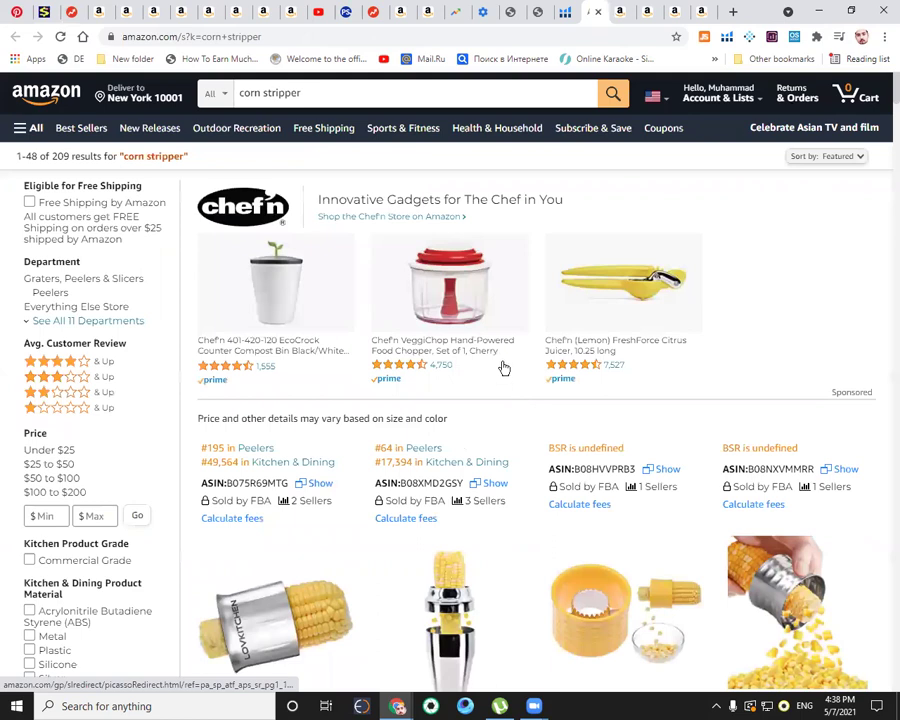
{"action": "left_click", "coordinate": [406, 94]}
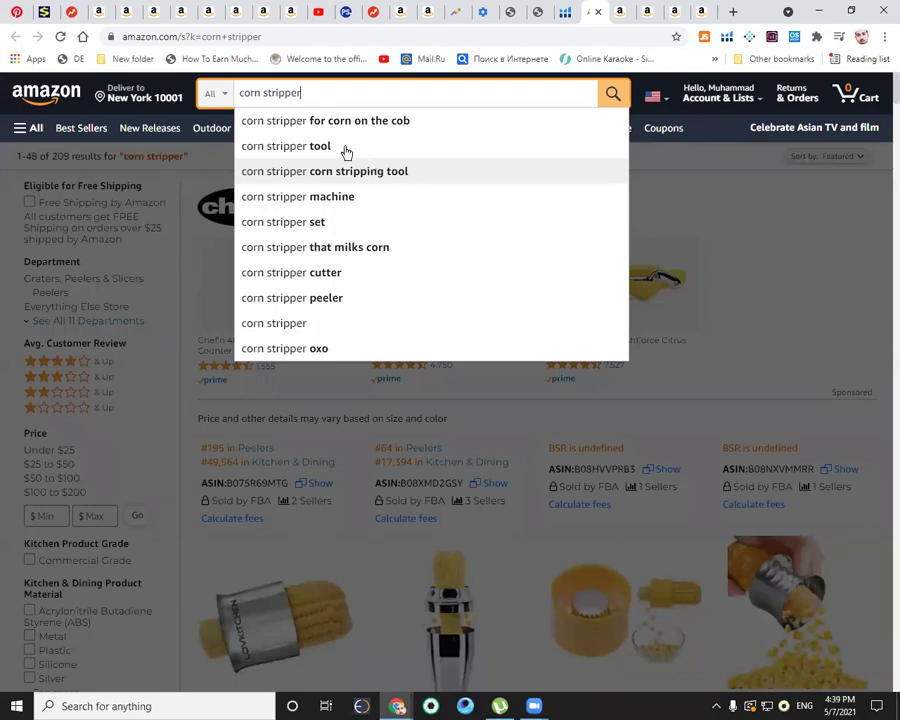
{"action": "left_click_drag", "start_coordinate": [312, 97], "coordinate": [240, 92]}
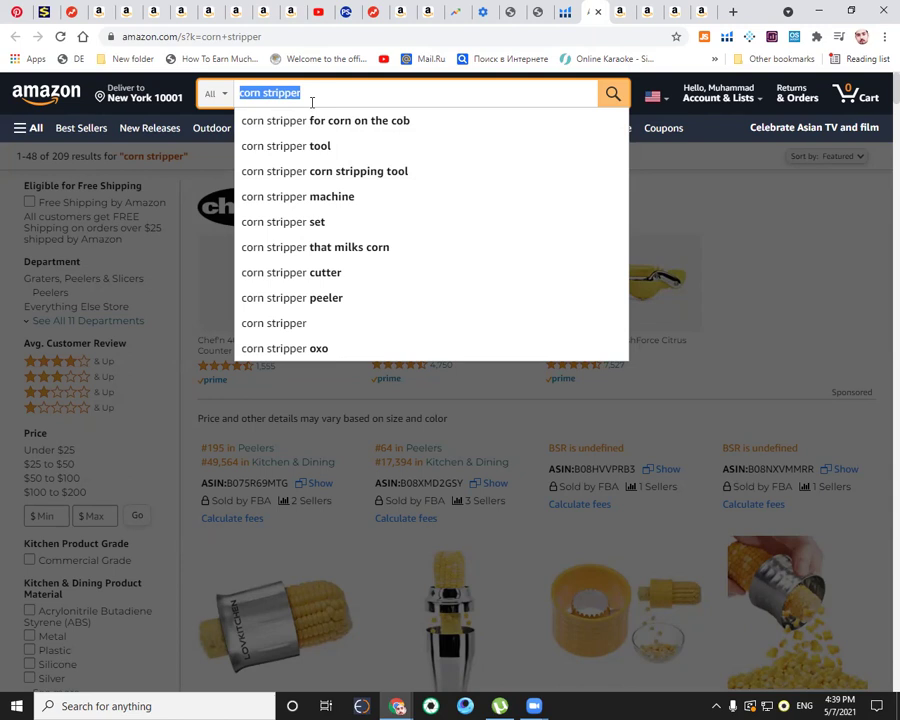
Step: Revisit the Spring Chef store page, the bagel slicer Market Intelligence table and the Ortarco brand results on Amazon
{"action": "left_click", "coordinate": [701, 12]}
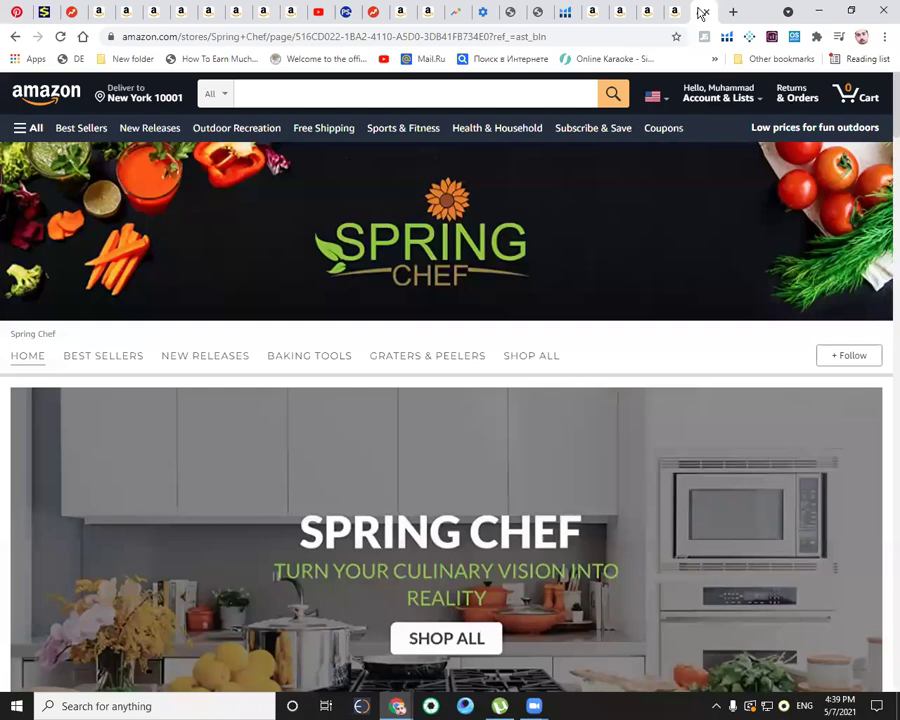
{"action": "left_click", "coordinate": [644, 12]}
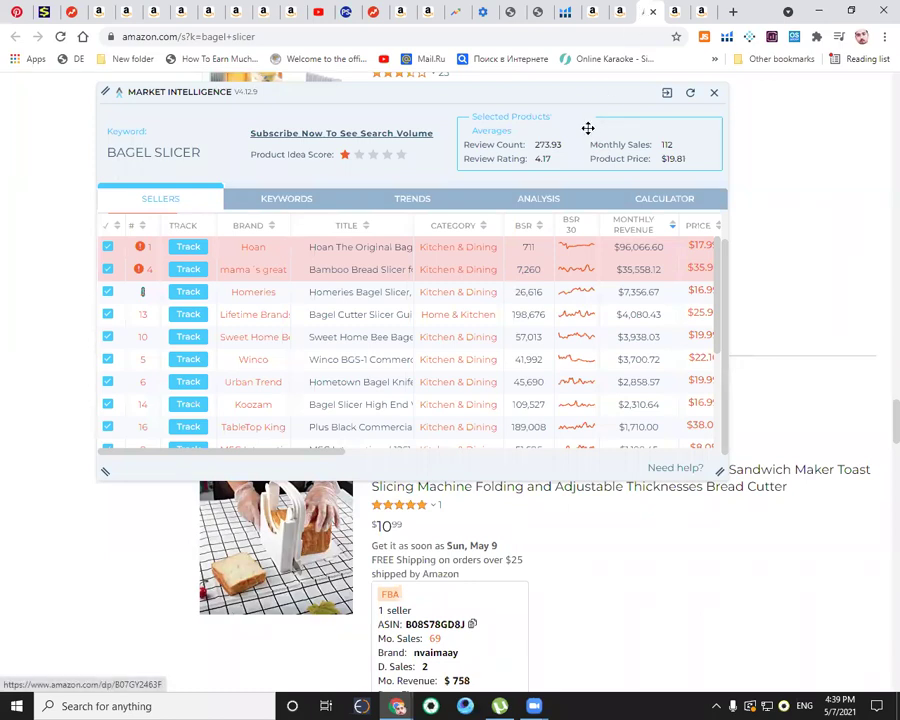
{"action": "left_click", "coordinate": [627, 12]}
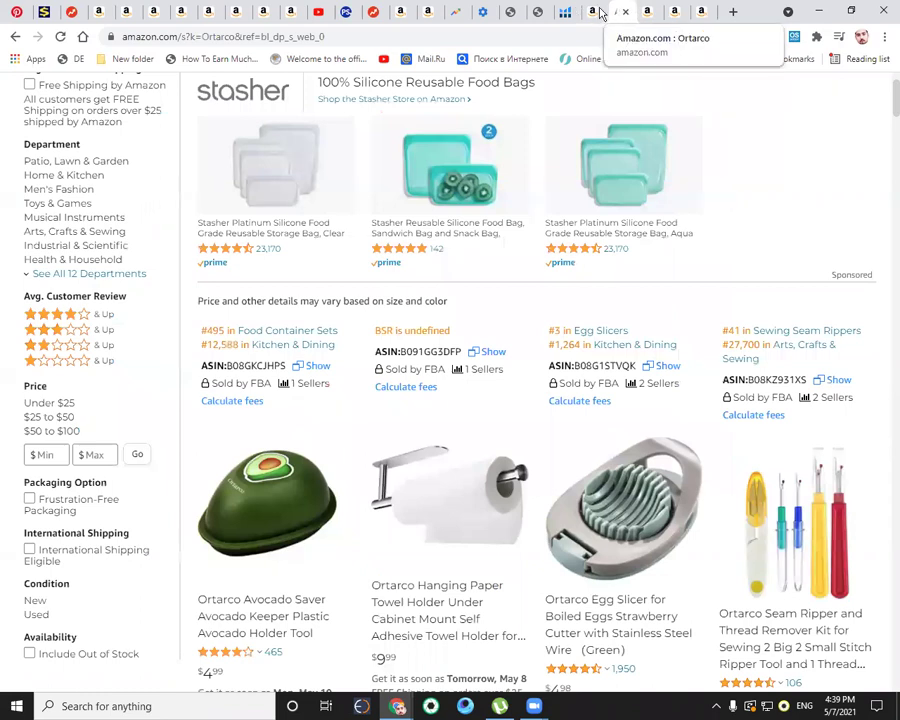
{"action": "left_click", "coordinate": [602, 12]}
{"action": "left_click", "coordinate": [627, 12]}
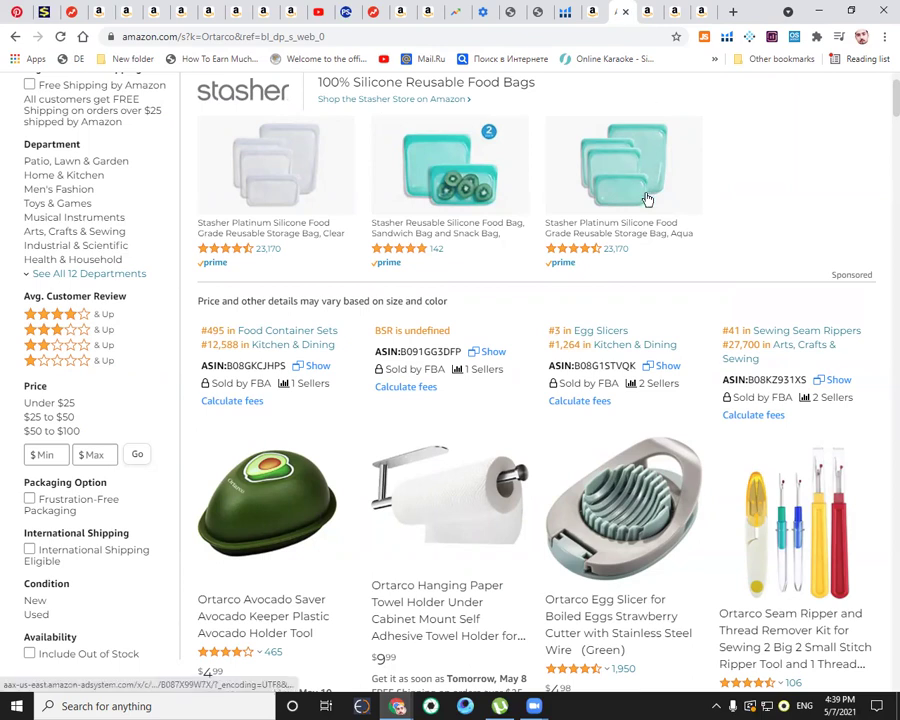
{"action": "scroll", "coordinate": [644, 200], "scroll_direction": "up", "scroll_amount": 2}
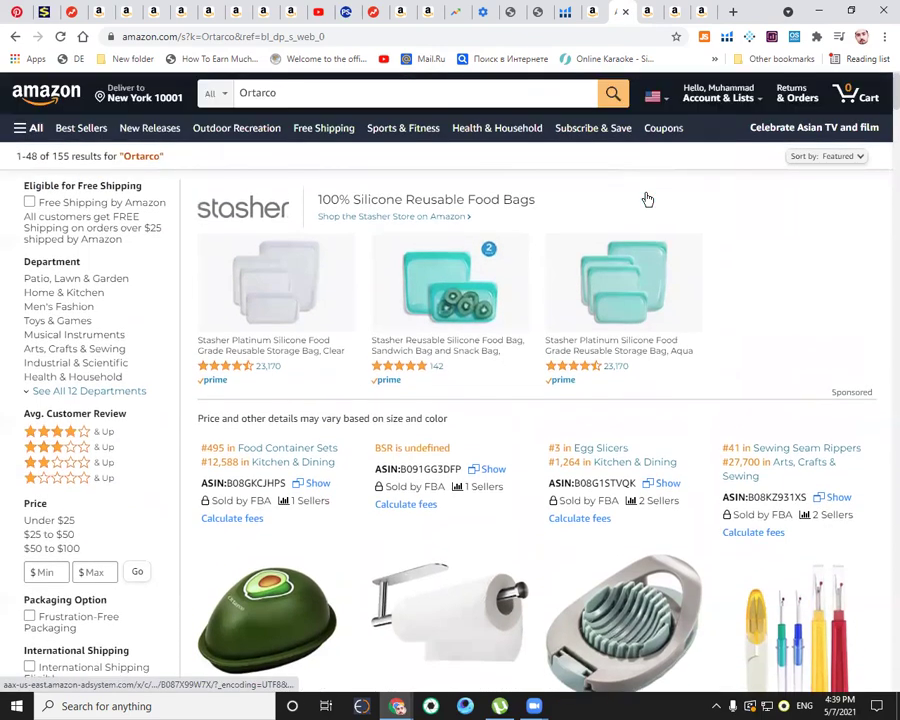
{"action": "left_click", "coordinate": [640, 12]}
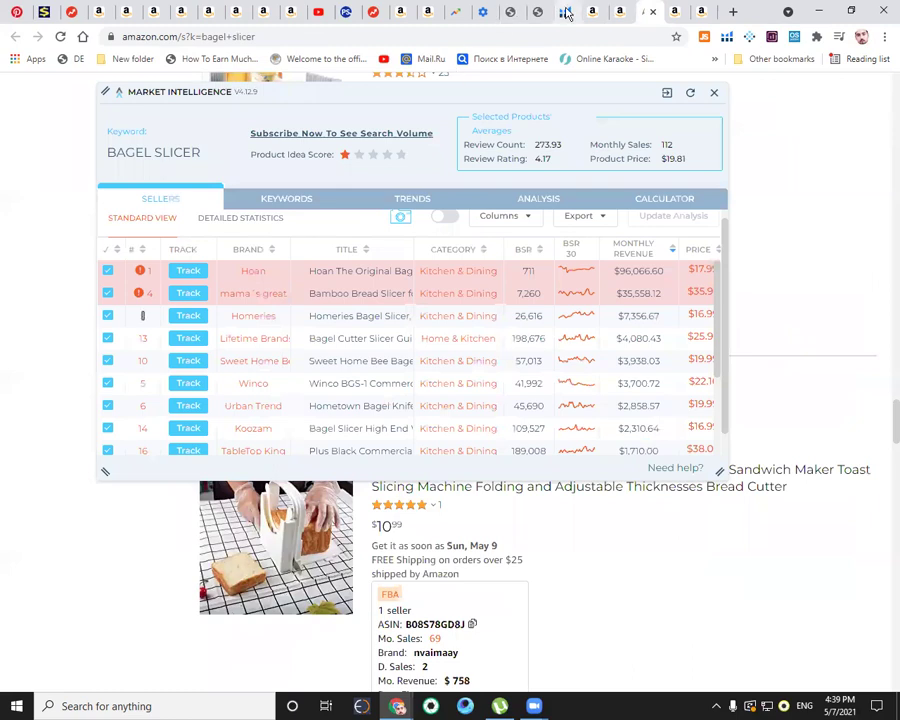
Step: Review the Cerebro reverse ASIN lookup for B07PLCYTFZ, including its search volume and word count filters and keyword list
{"action": "left_click", "coordinate": [546, 12]}
{"action": "scroll", "coordinate": [476, 206], "scroll_direction": "down", "scroll_amount": 3}
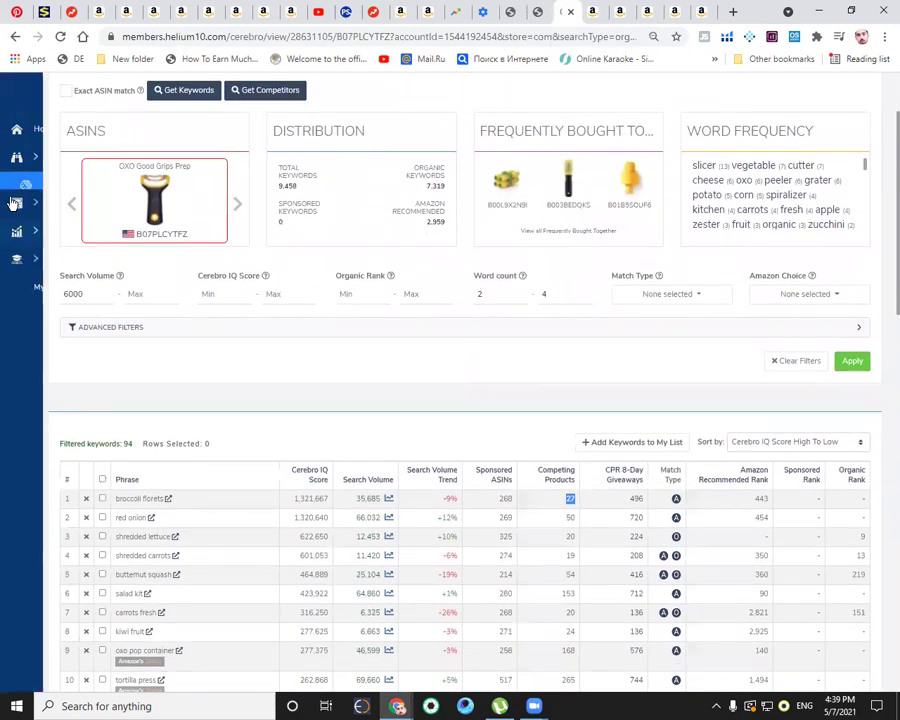
{"action": "mouse_move", "coordinate": [94, 250]}
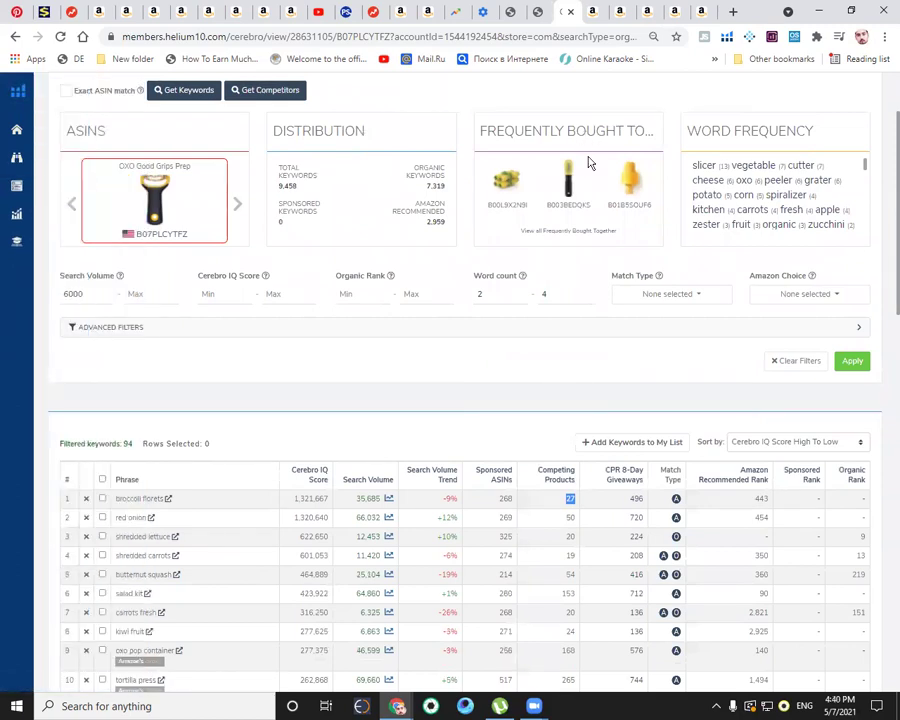
{"action": "scroll", "coordinate": [590, 163], "scroll_direction": "up", "scroll_amount": 1}
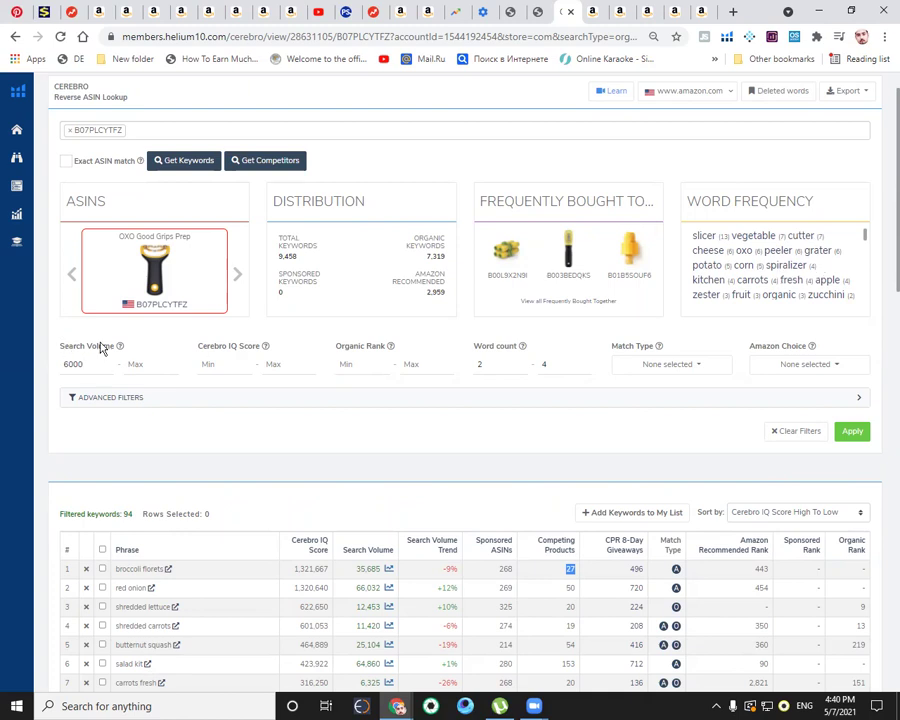
{"action": "mouse_move", "coordinate": [12, 270]}
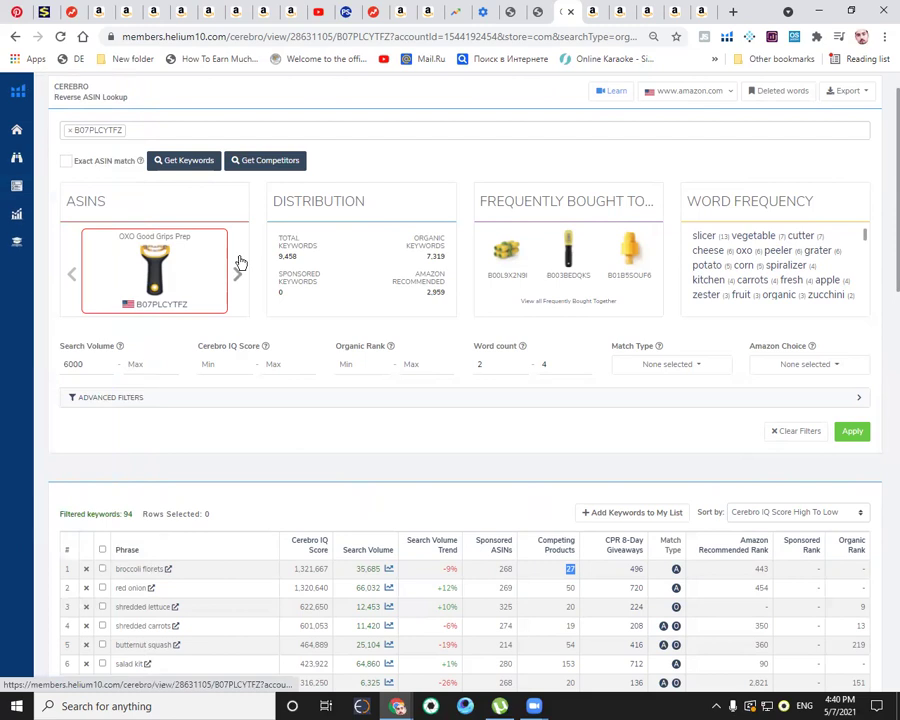
{"action": "scroll", "coordinate": [358, 344], "scroll_direction": "down", "scroll_amount": 3}
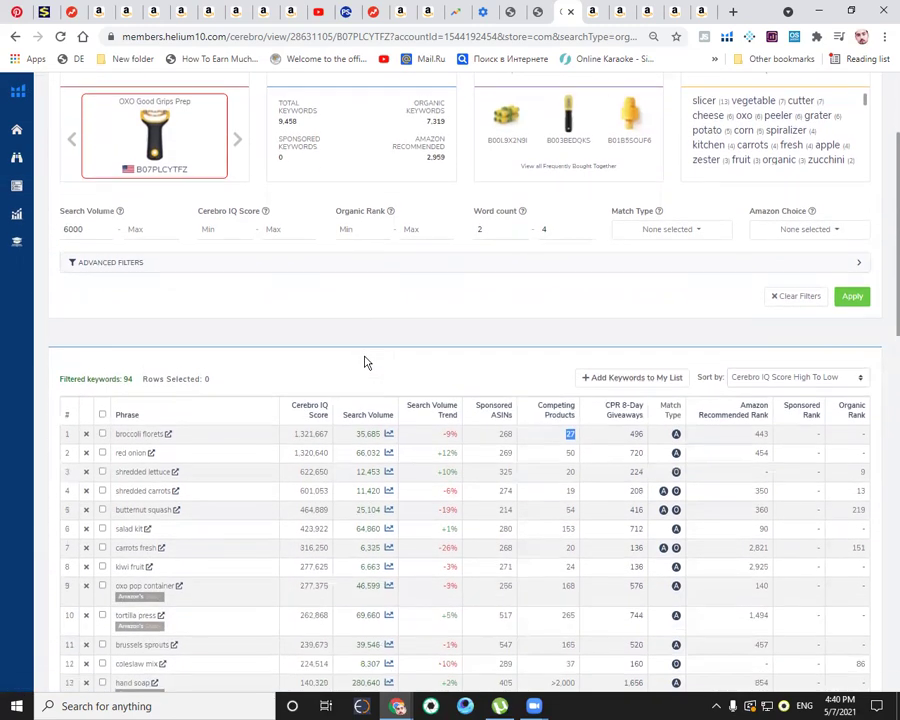
{"action": "scroll", "coordinate": [366, 363], "scroll_direction": "up", "scroll_amount": 3}
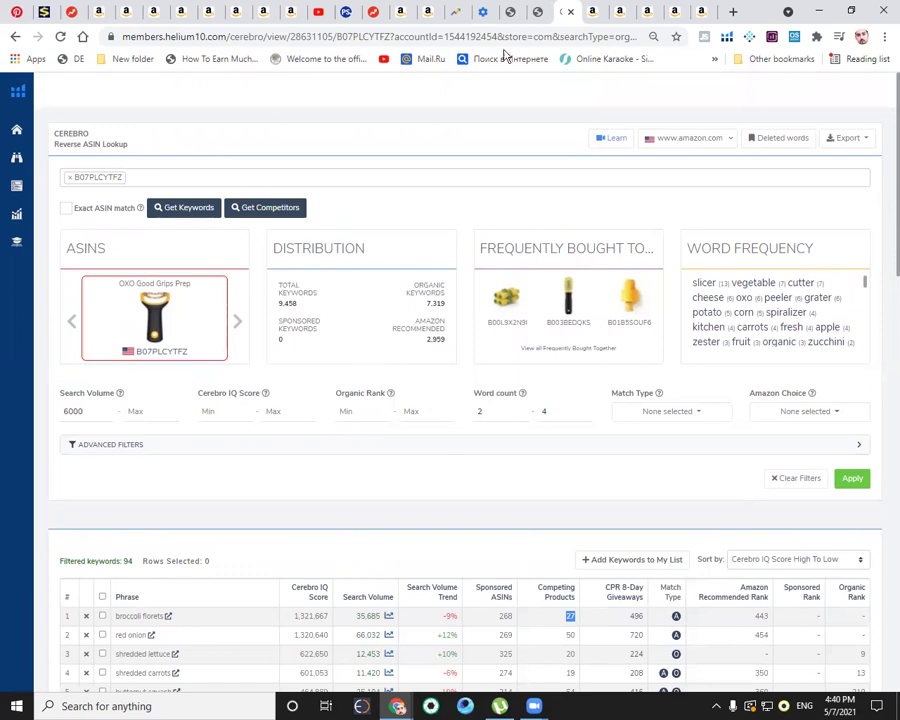
Step: Open Amazon's Hot New Releases for the Home & Kitchen department and look through the top-ranked products
{"action": "left_click", "coordinate": [585, 12]}
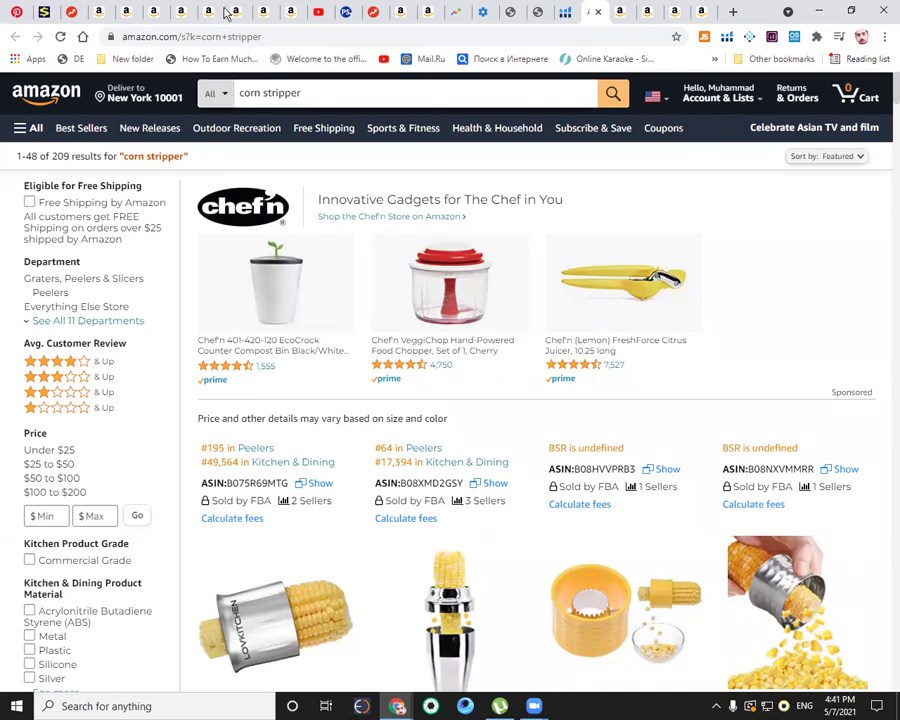
{"action": "left_click", "coordinate": [142, 129]}
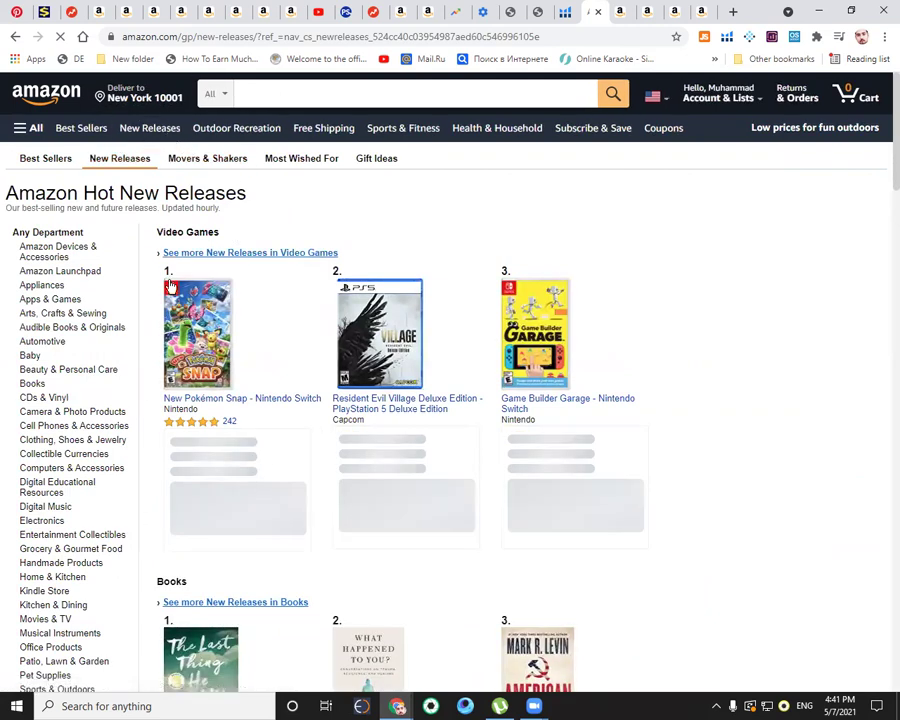
{"action": "scroll", "coordinate": [142, 286], "scroll_direction": "down", "scroll_amount": 1}
{"action": "scroll", "coordinate": [92, 376], "scroll_direction": "down", "scroll_amount": 1}
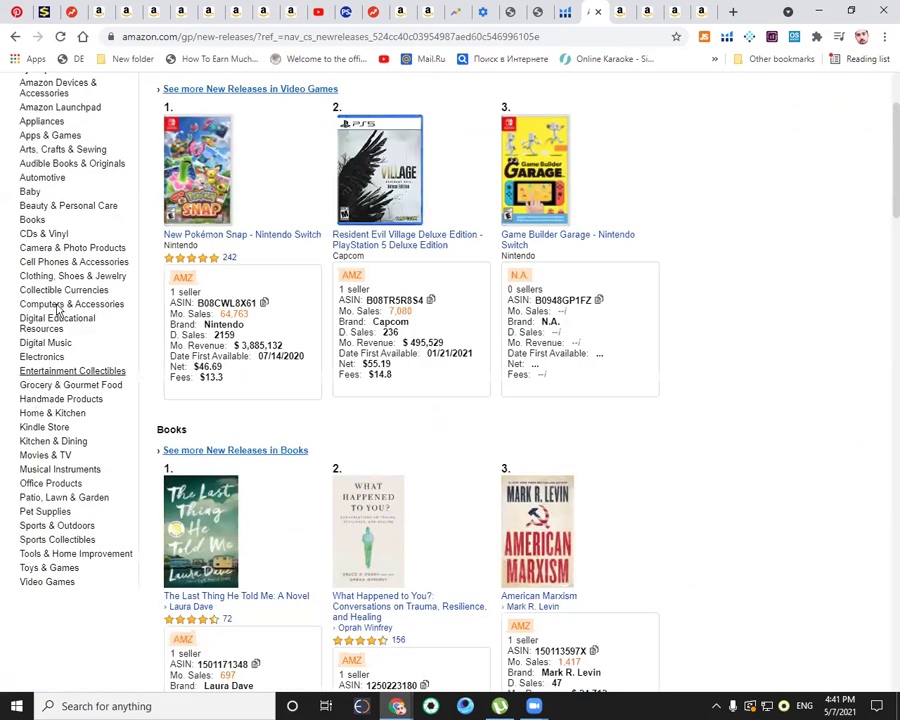
{"action": "scroll", "coordinate": [80, 318], "scroll_direction": "down", "scroll_amount": 1}
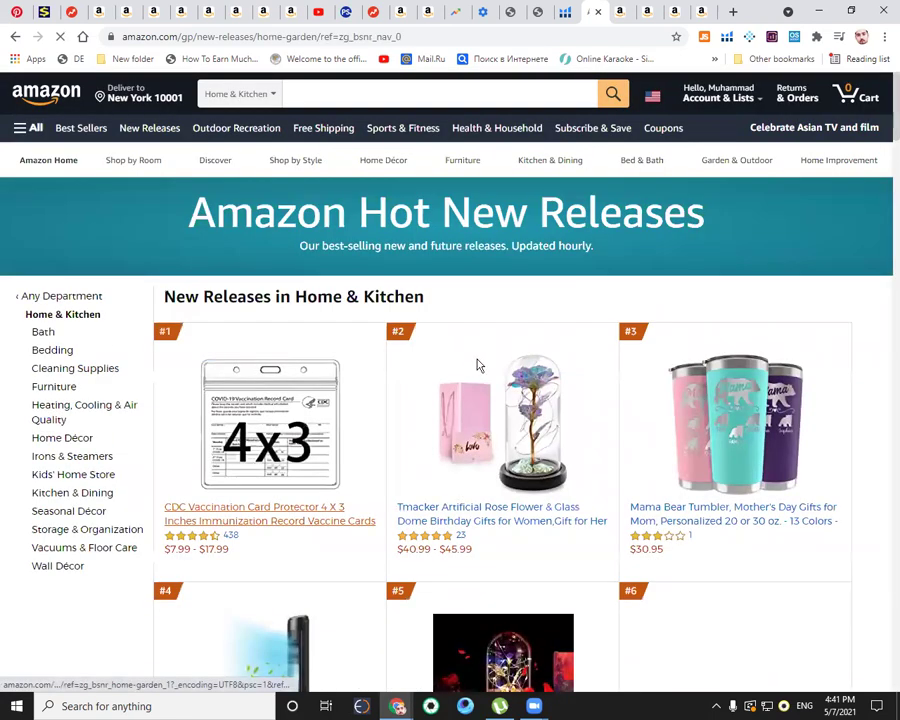
{"action": "scroll", "coordinate": [211, 386], "scroll_direction": "down", "scroll_amount": 3}
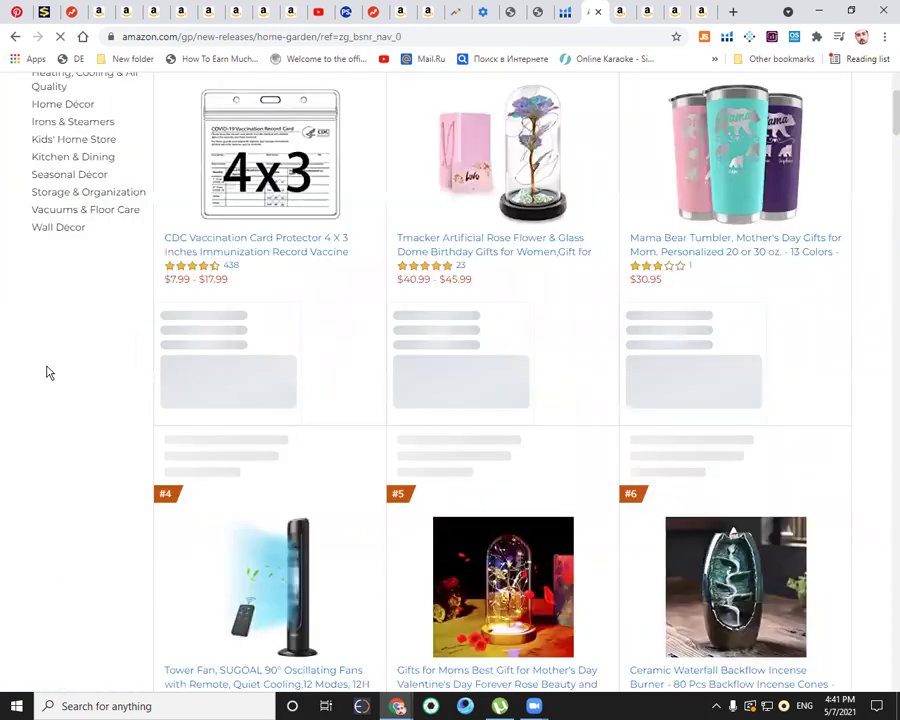